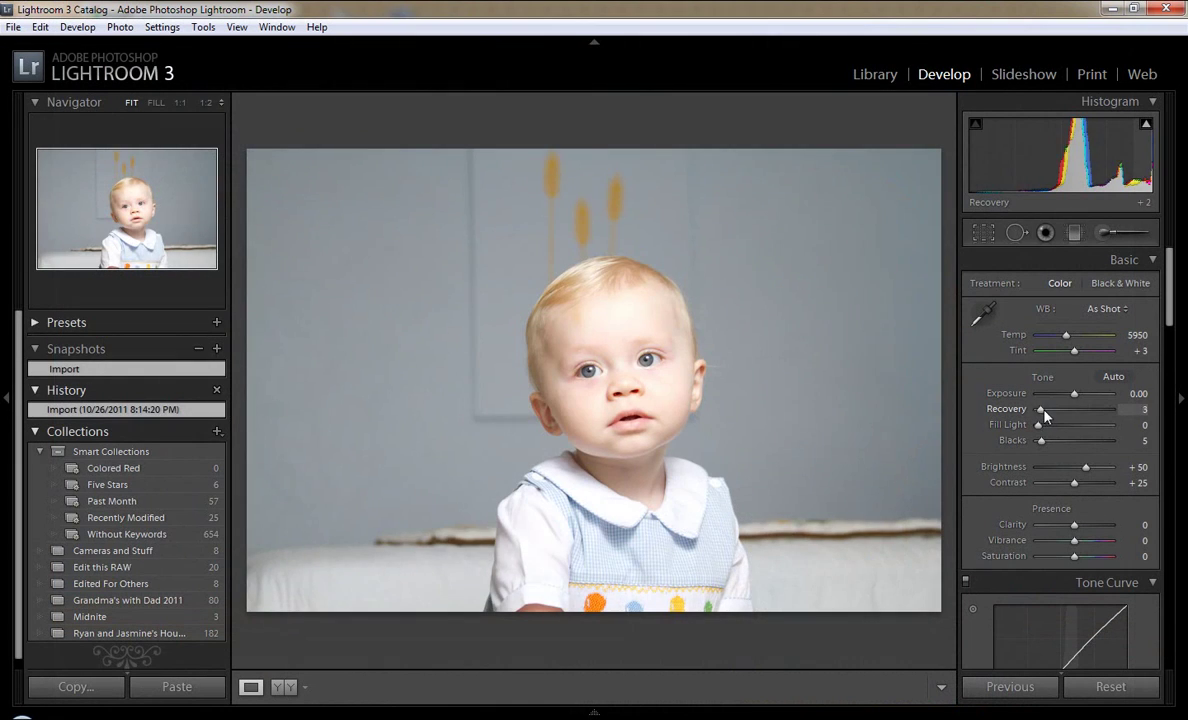
Step: In Basic, set Recovery 77, Blacks 14, Clarity +10 and Exposure -0.05
mouse_move(1085, 420)
mouse_down()
mouse_move(1101, 410)
mouse_move(1043, 432)
mouse_move(1048, 441)
mouse_up()
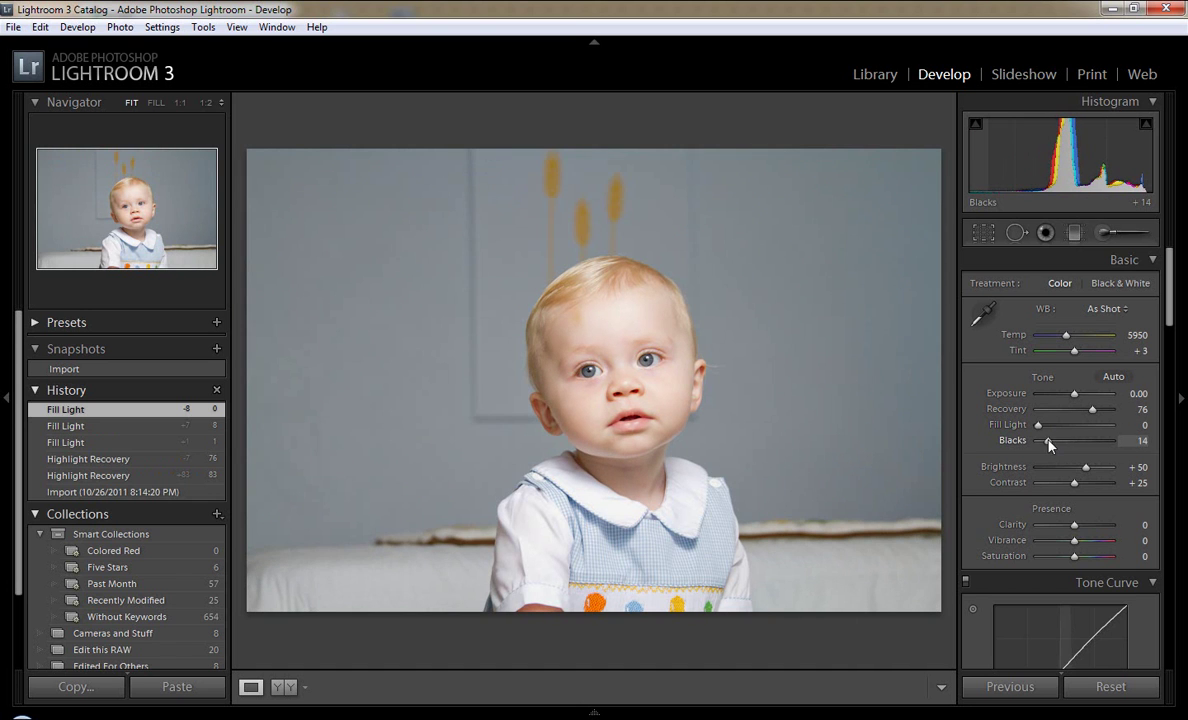
drag(1078, 528, 1080, 525)
drag(1074, 393, 1075, 400)
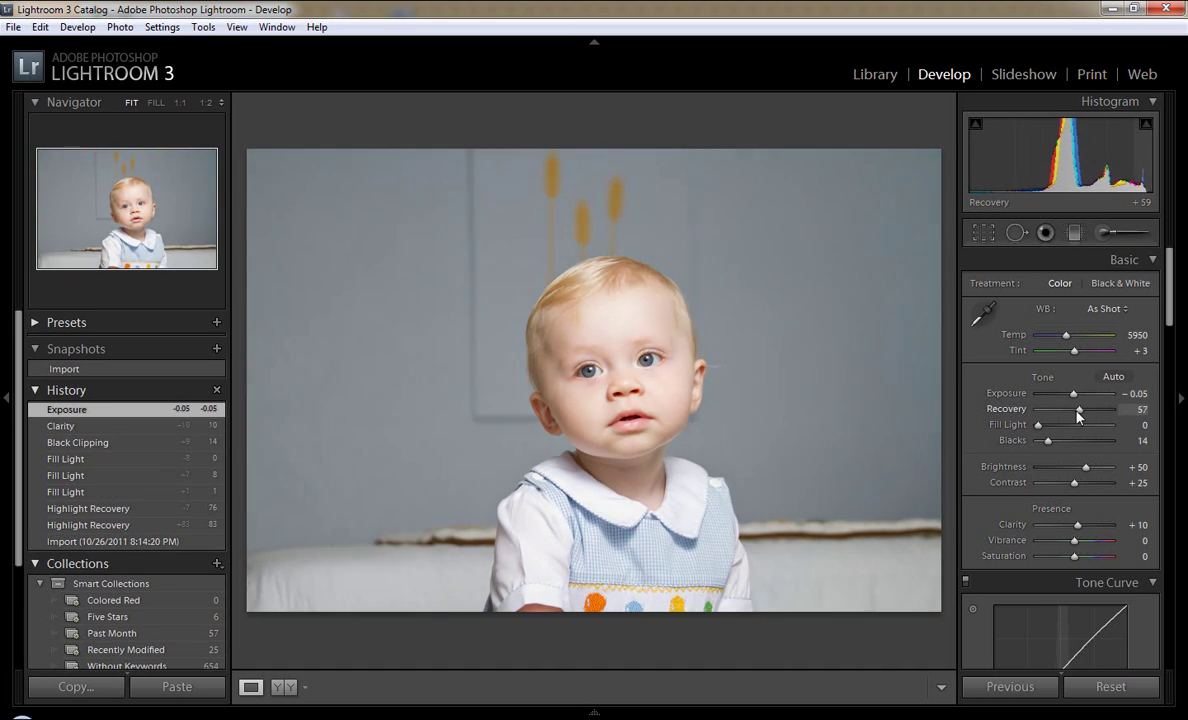
Step: Lower tone curve Highlights to -7, Lights -16, Darks -9, and compare against the original
scroll(1066, 517, down, 5)
mouse_move(1066, 517)
mouse_down()
mouse_move(1066, 505)
mouse_move(1062, 550)
mouse_move(1071, 544)
mouse_up()
key(backslash)
key(backslash)
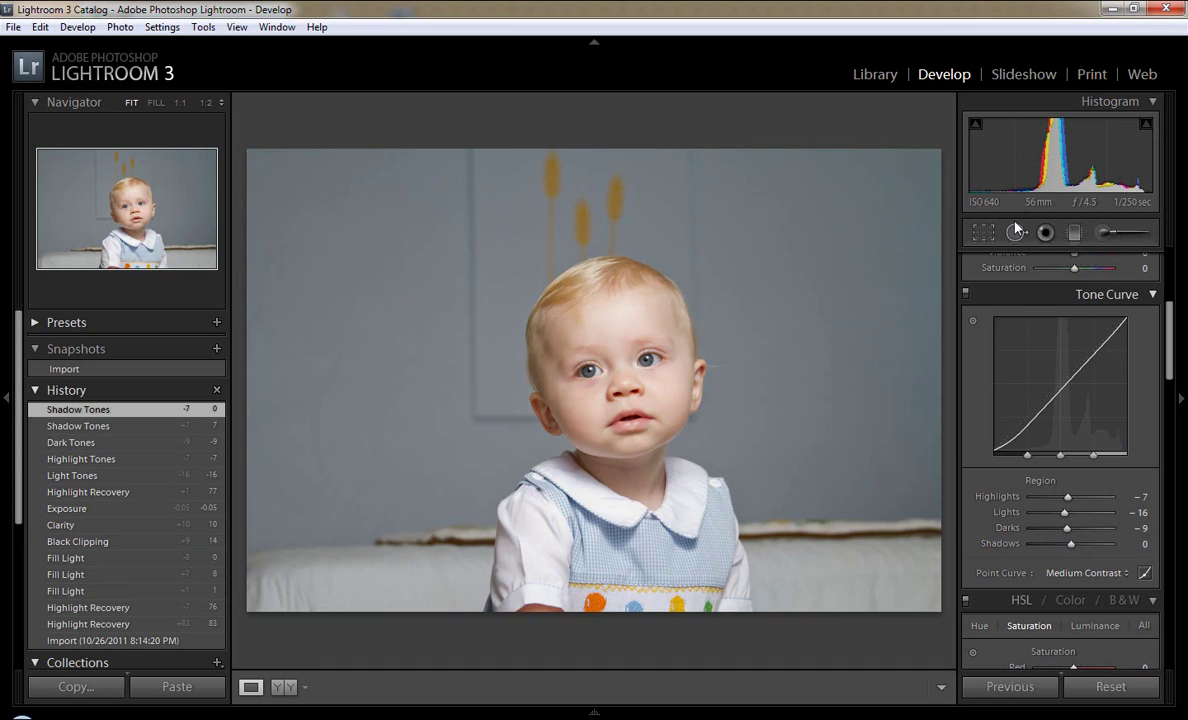
key(backslash)
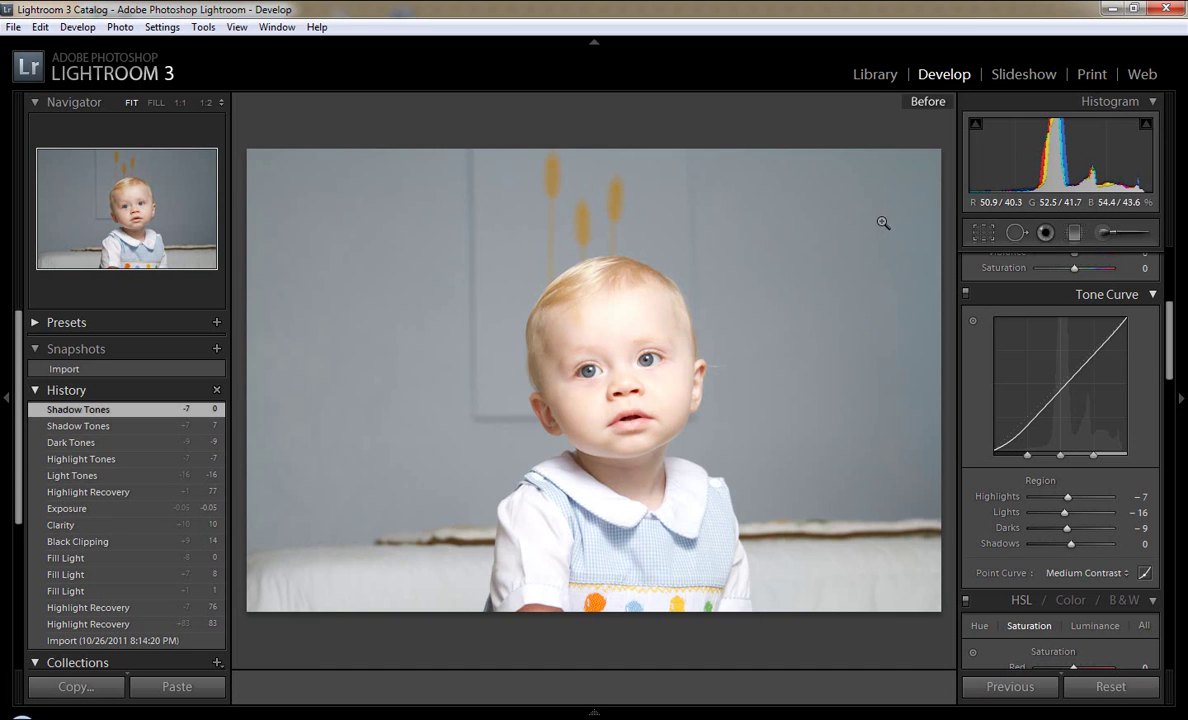
key(backslash)
Step: Create a brush adjustment tinted with the cheek's skin colour and paint the forehead, cheek and ear
click(1103, 232)
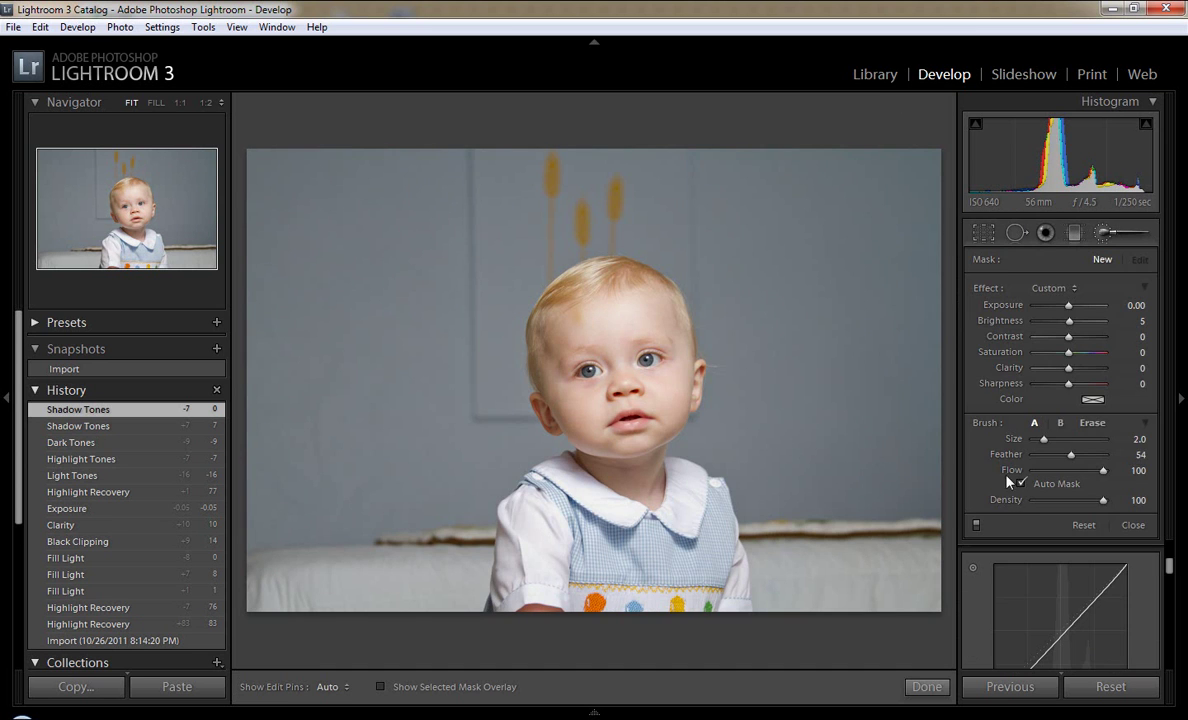
click(1092, 400)
drag(797, 285, 652, 377)
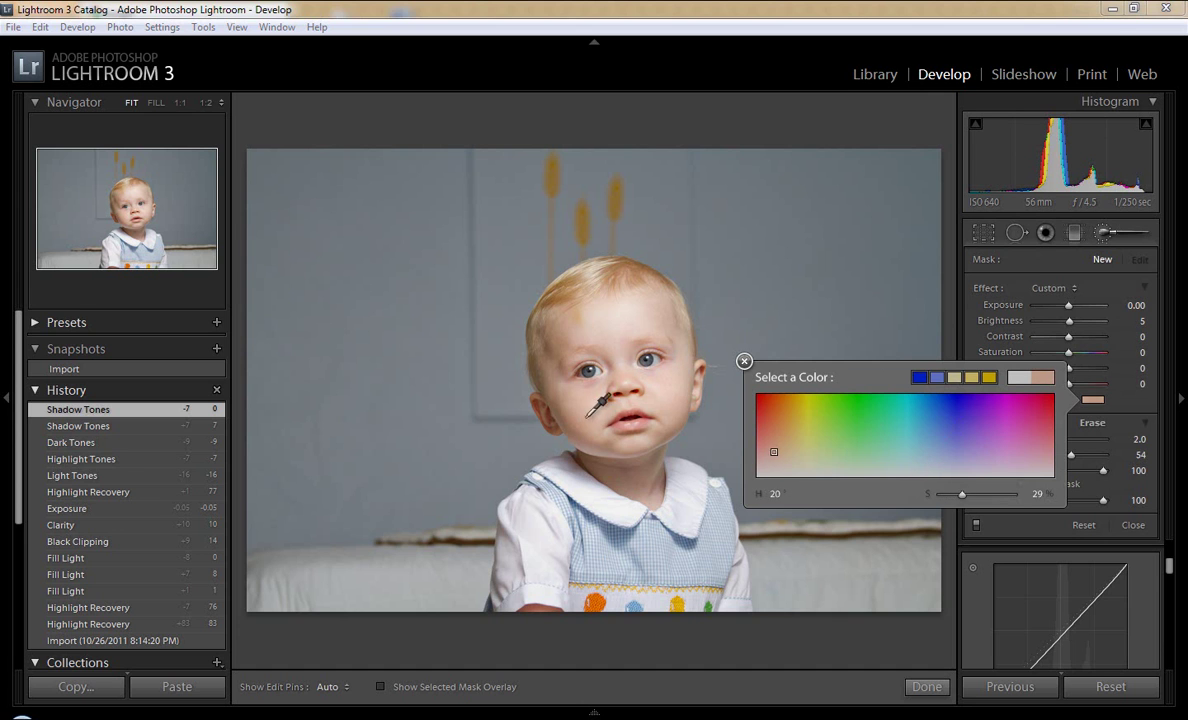
drag(597, 405, 558, 365)
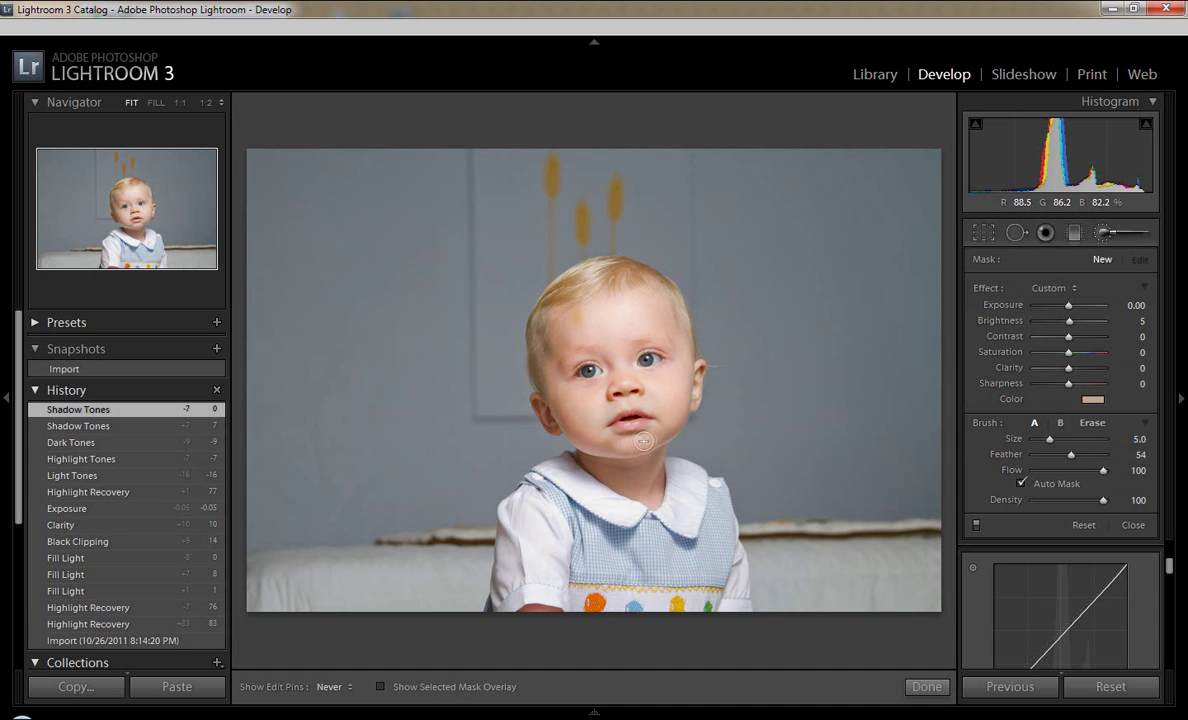
click(634, 307)
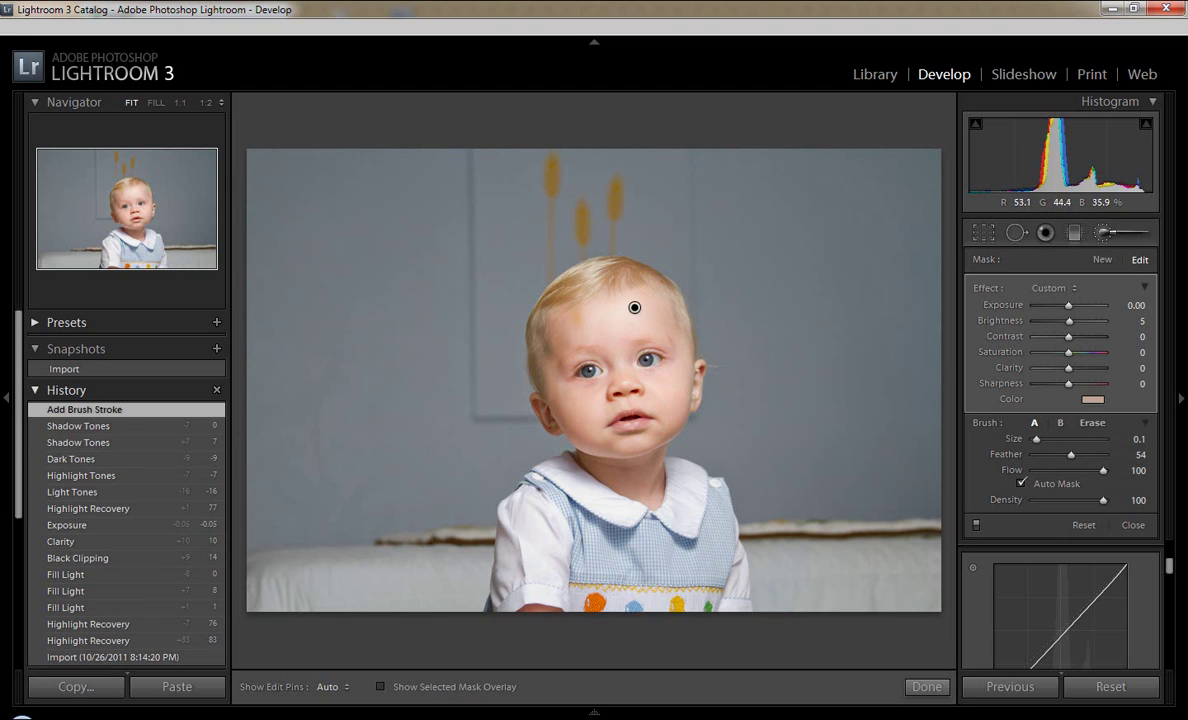
drag(692, 389, 540, 425)
click(517, 618)
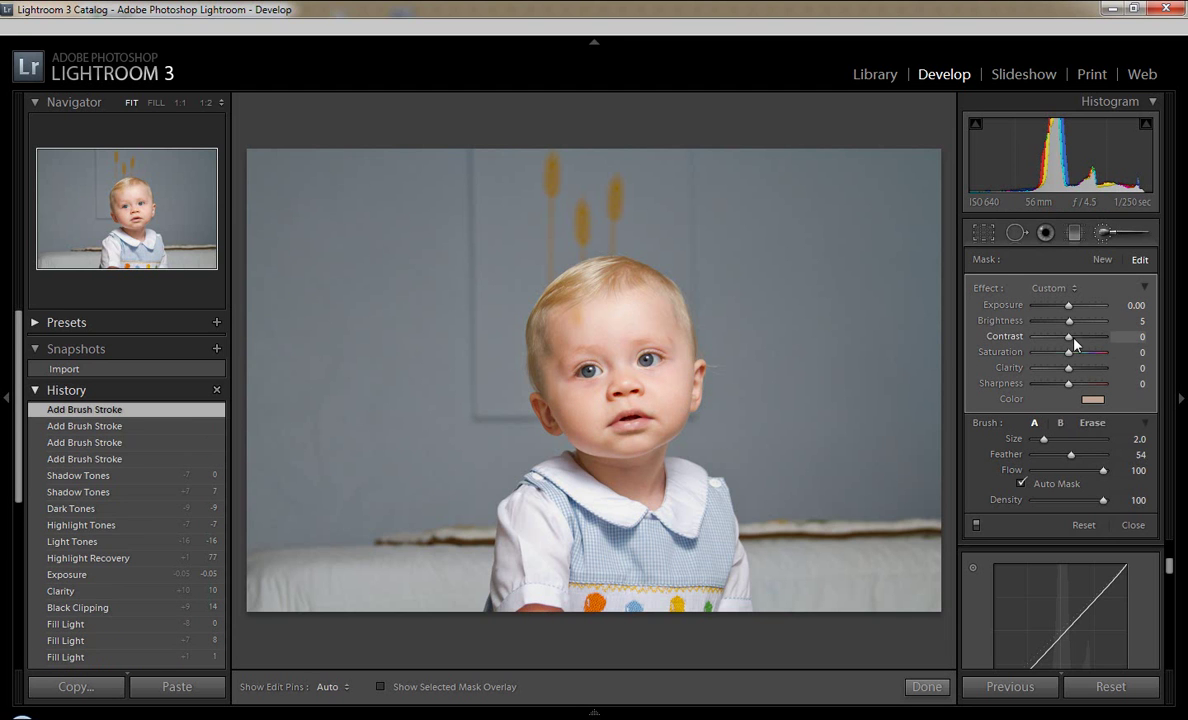
Step: Set the face adjustment's Saturation to -29 and compare it off and on
click(1093, 399)
drag(1062, 359, 1062, 357)
click(981, 328)
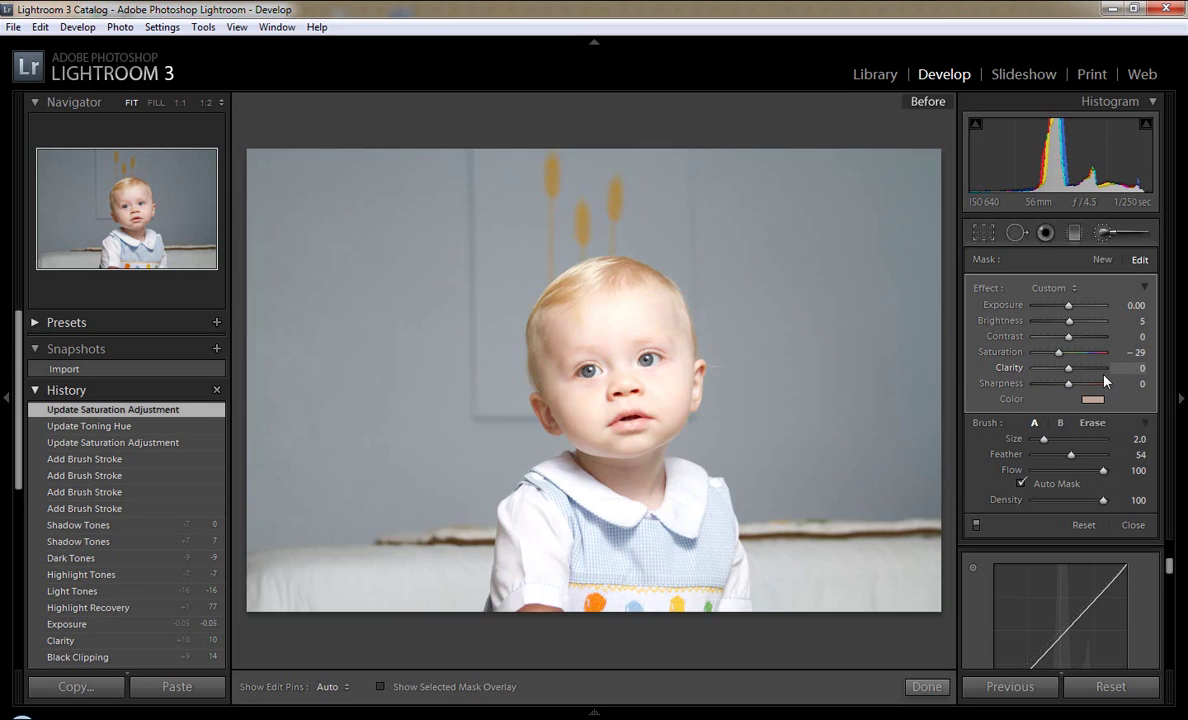
key(backslash)
key(backslash)
double_click(976, 524)
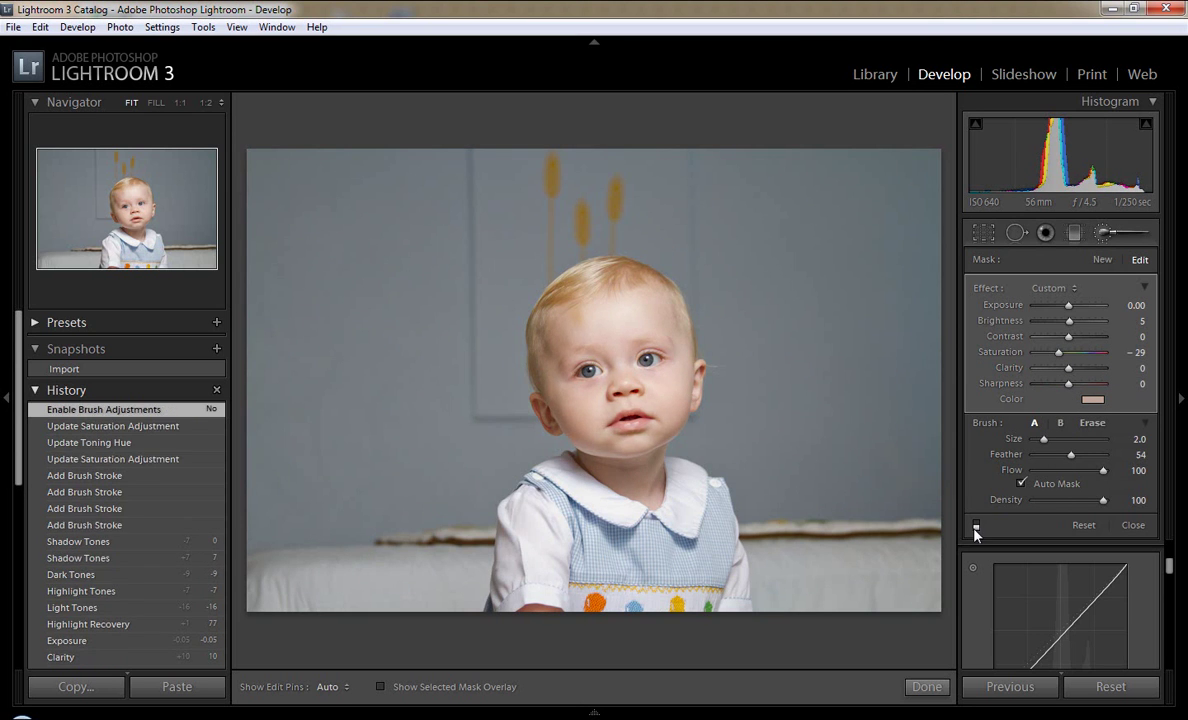
Step: Cool the white balance to Temp 5678 with Tint +3
key(k)
drag(1068, 336, 1074, 352)
key(backslash)
key(backslash)
click(1103, 232)
Step: Start a light-blue brush adjustment and paint the grey background near the shoulder
click(1093, 399)
drag(999, 421, 854, 257)
click(854, 257)
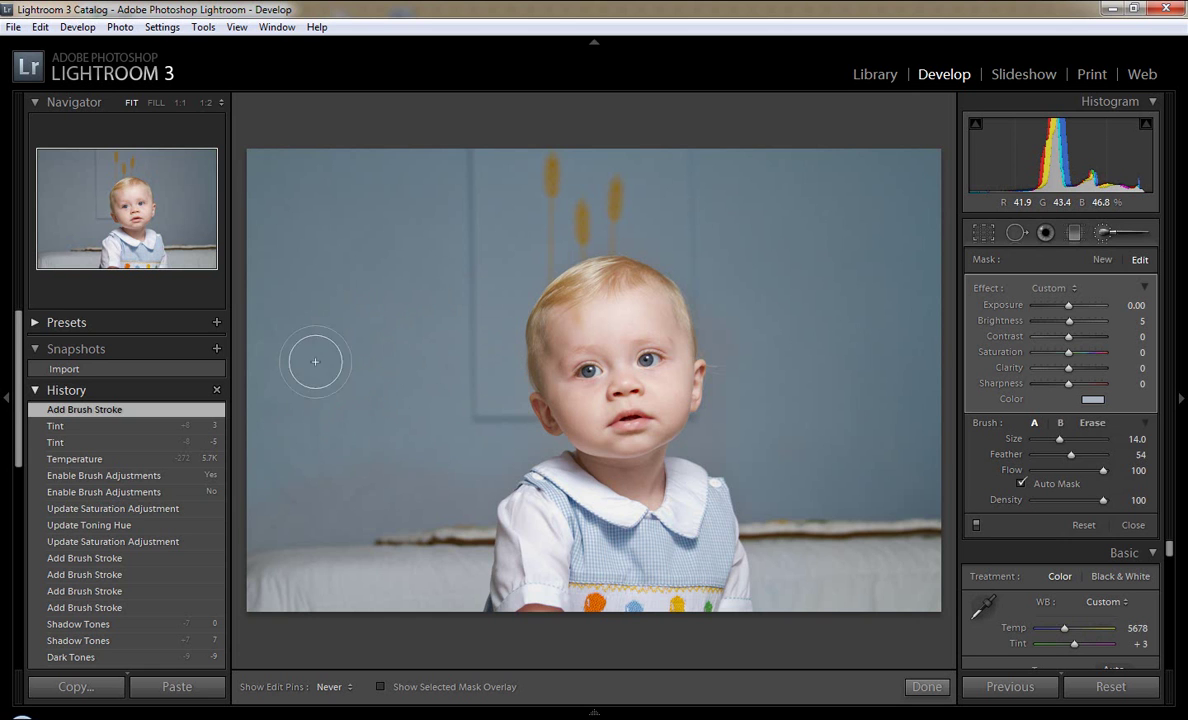
key(bracketleft)
key(bracketleft)
key(bracketleft)
drag(297, 517, 251, 541)
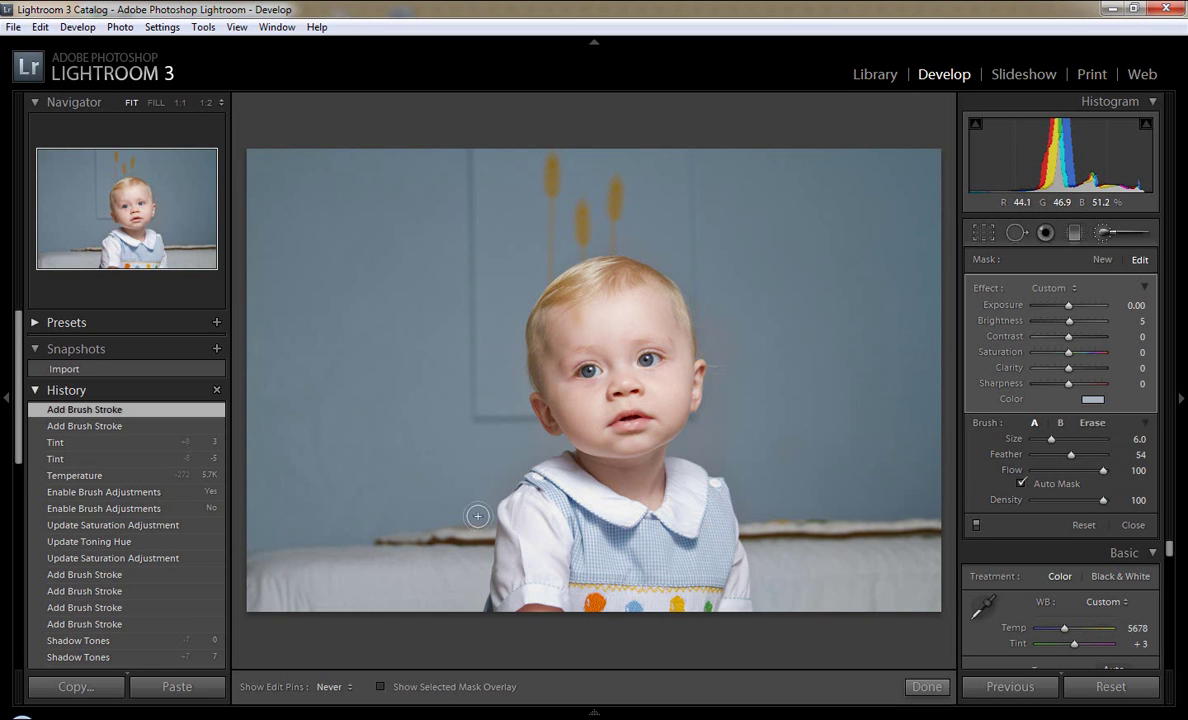
drag(733, 363, 742, 429)
key(o)
key(bracketright)
key(bracketright)
drag(786, 374, 516, 172)
Step: Zoomed in with the mask overlay, paint the background close to the head and along the bed edge
key(z)
key(h)
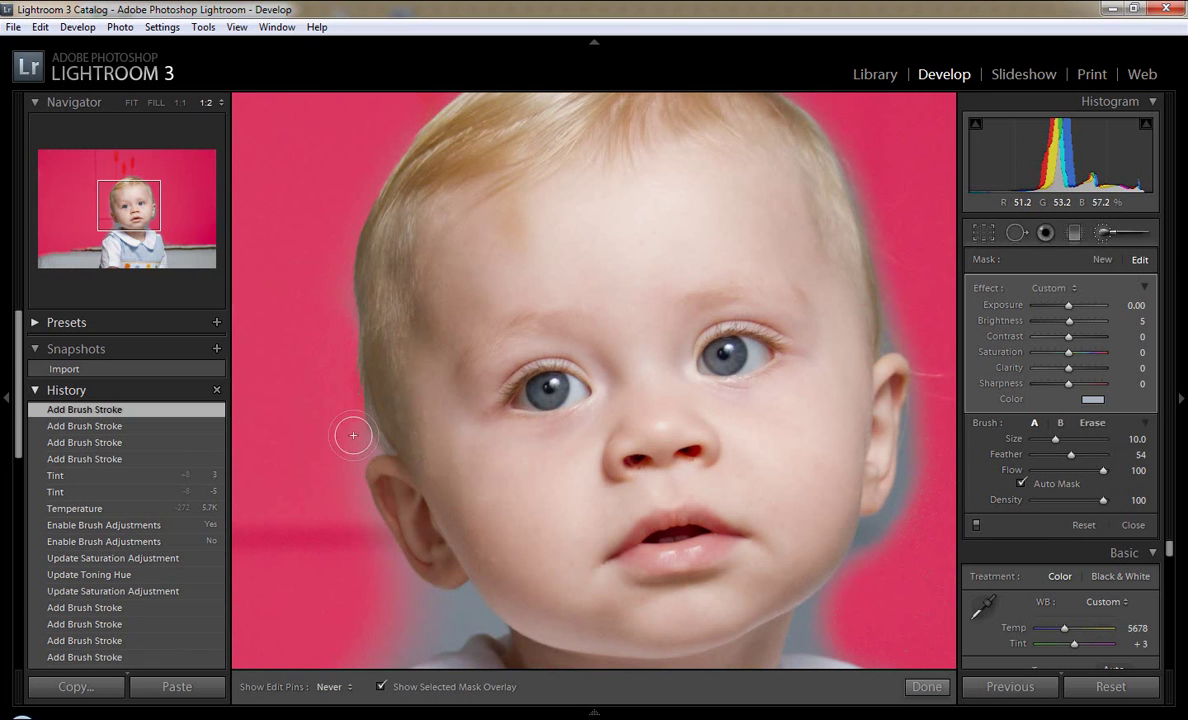
key(h)
mouse_move(428, 609)
mouse_down()
mouse_move(472, 609)
mouse_move(491, 627)
mouse_move(360, 625)
mouse_move(504, 403)
mouse_move(580, 457)
mouse_up()
key(bracketleft)
key(bracketleft)
key(bracketleft)
key(bracketright)
key(bracketright)
key(bracketright)
key(alt)
key(h)
mouse_move(638, 527)
mouse_down()
mouse_move(411, 543)
mouse_move(233, 604)
mouse_move(721, 492)
mouse_up()
drag(483, 537, 522, 480)
drag(660, 480, 708, 392)
drag(494, 477, 580, 410)
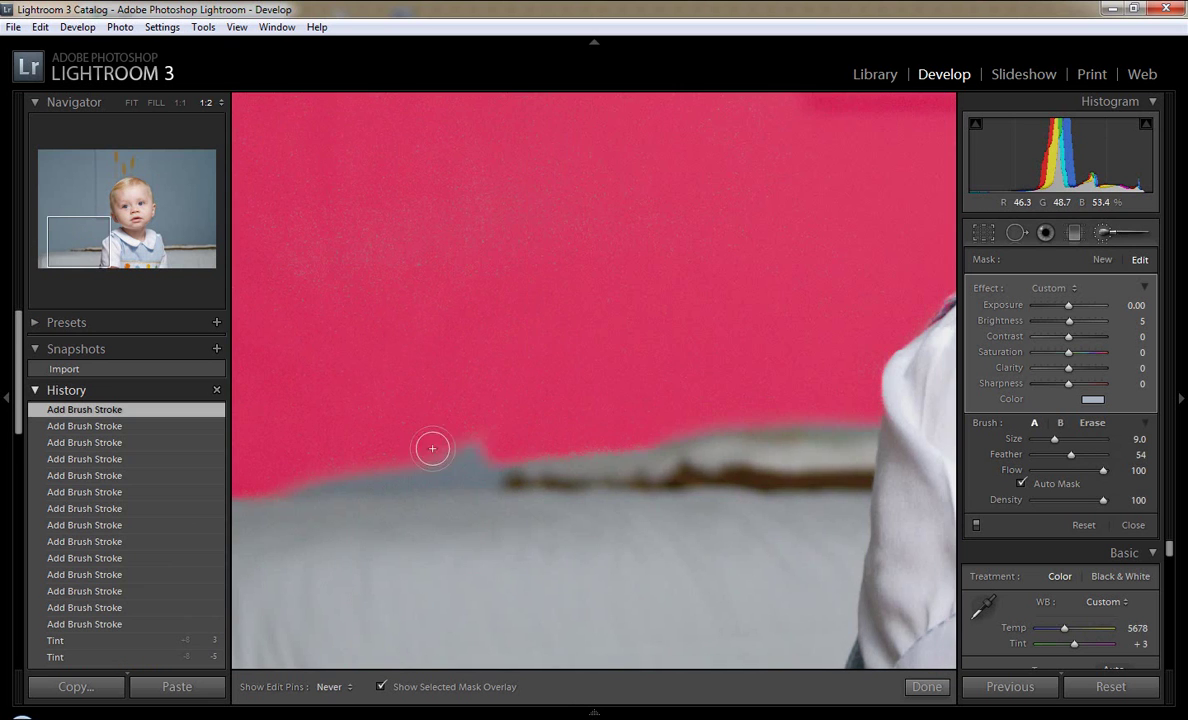
drag(432, 446, 275, 442)
Step: Paint the background beside the cheek, right of the face, above the head and above the bench
click(146, 232)
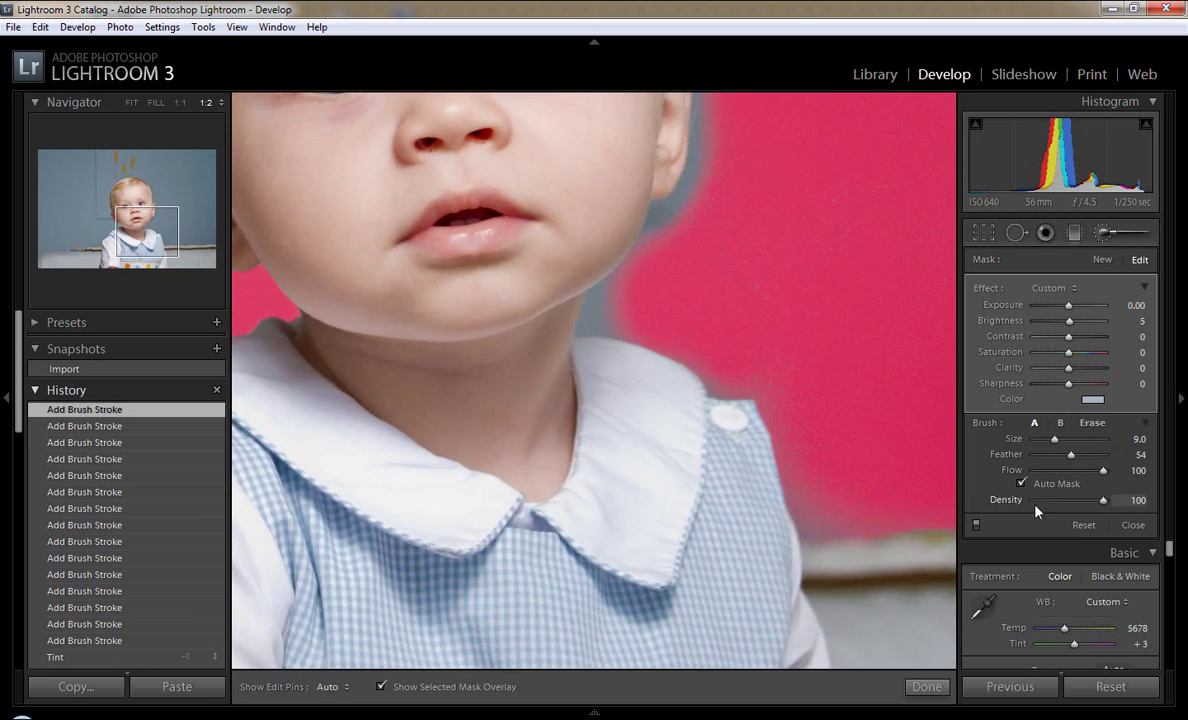
mouse_move(759, 367)
mouse_down()
mouse_move(658, 320)
mouse_move(599, 318)
mouse_move(680, 217)
mouse_up()
key(Page_Up)
mouse_move(711, 257)
mouse_down()
mouse_move(708, 363)
mouse_move(644, 111)
mouse_up()
click(132, 180)
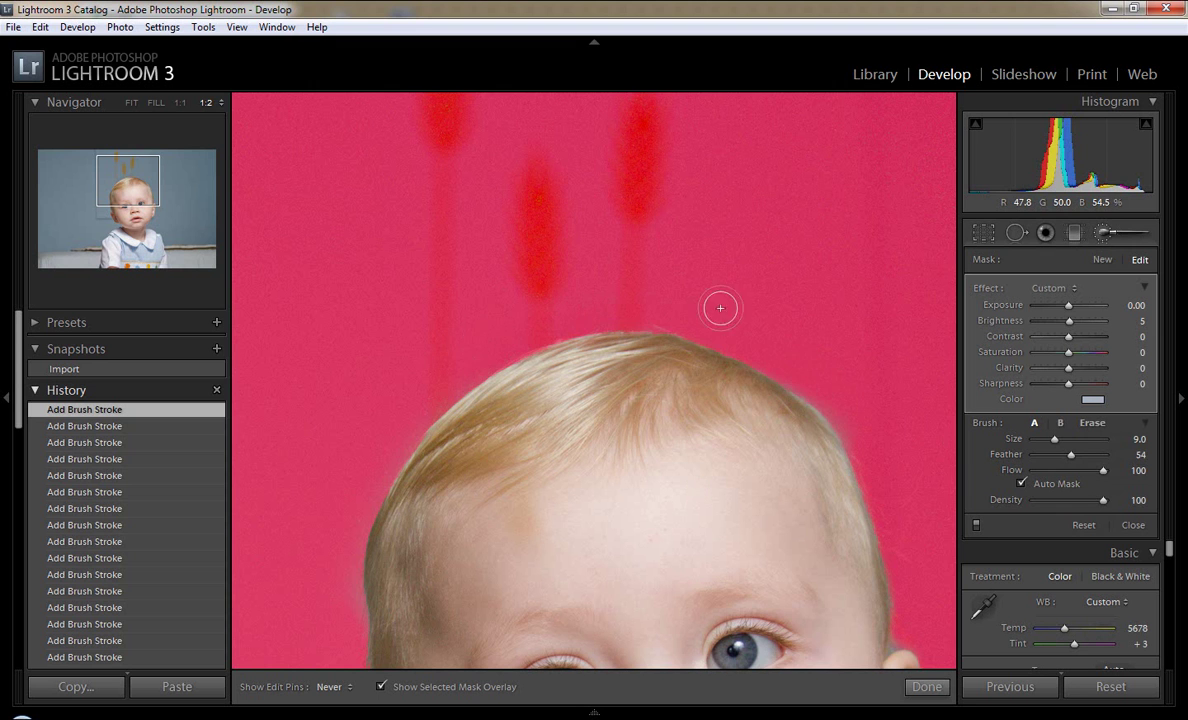
click(152, 203)
key(Page_Down)
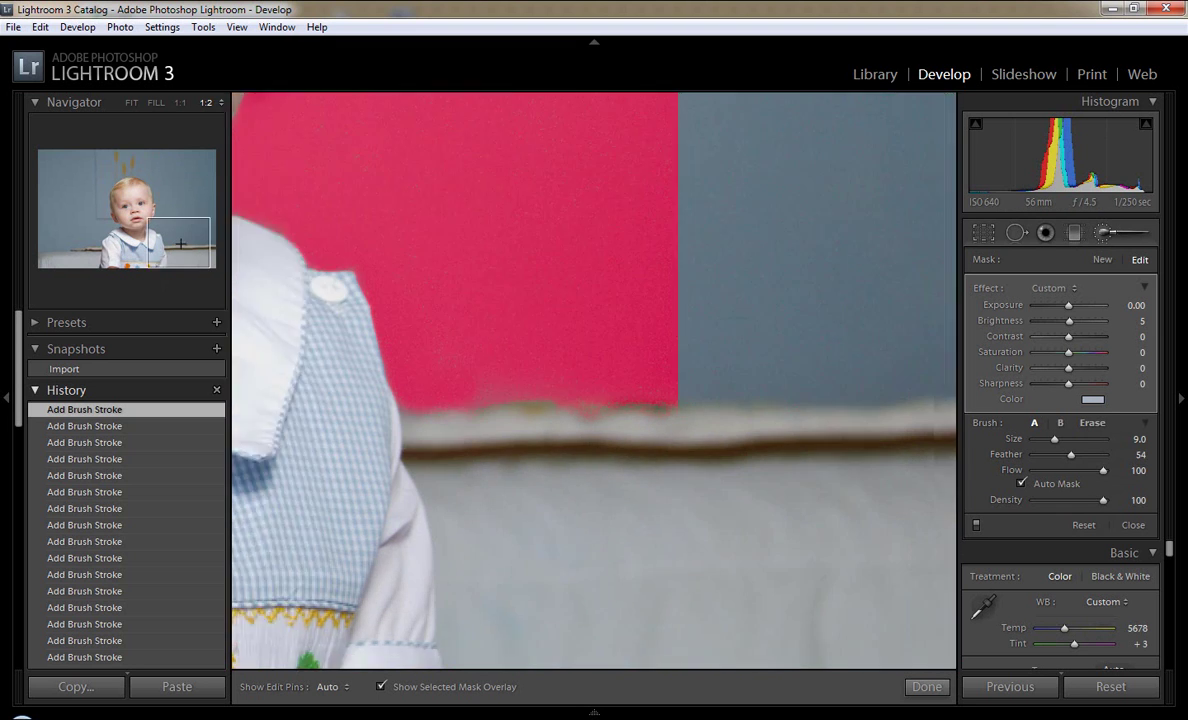
key(h)
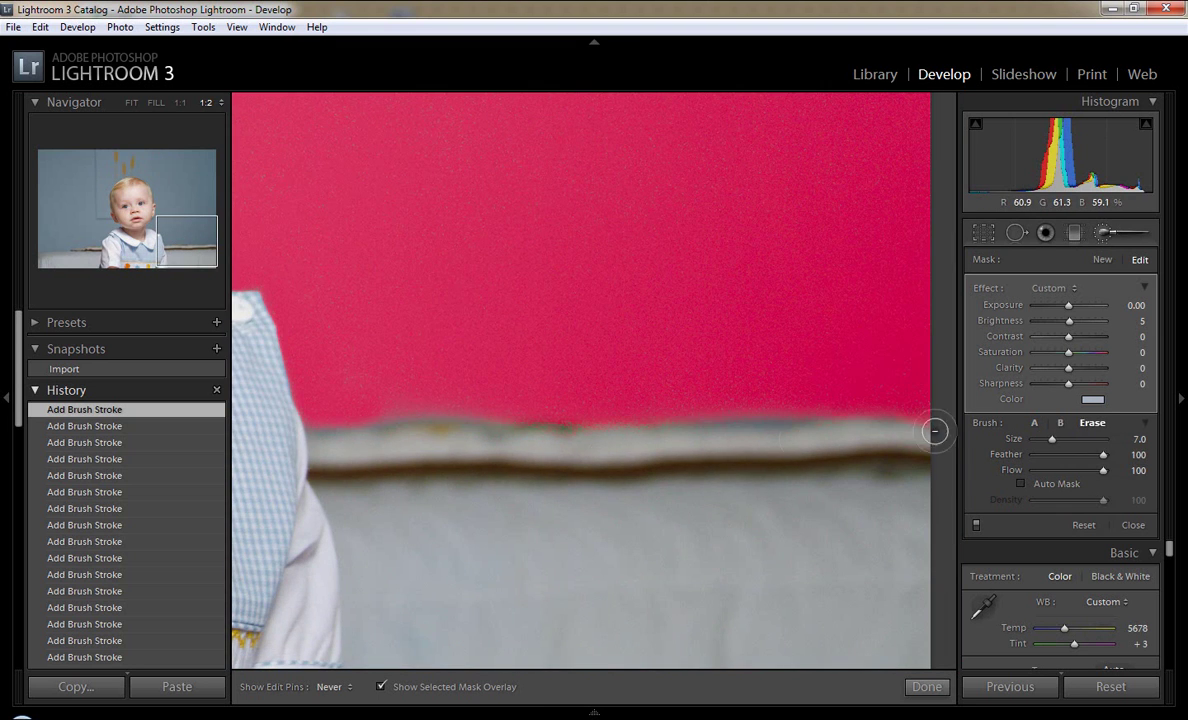
key(alt)
drag(855, 397, 328, 414)
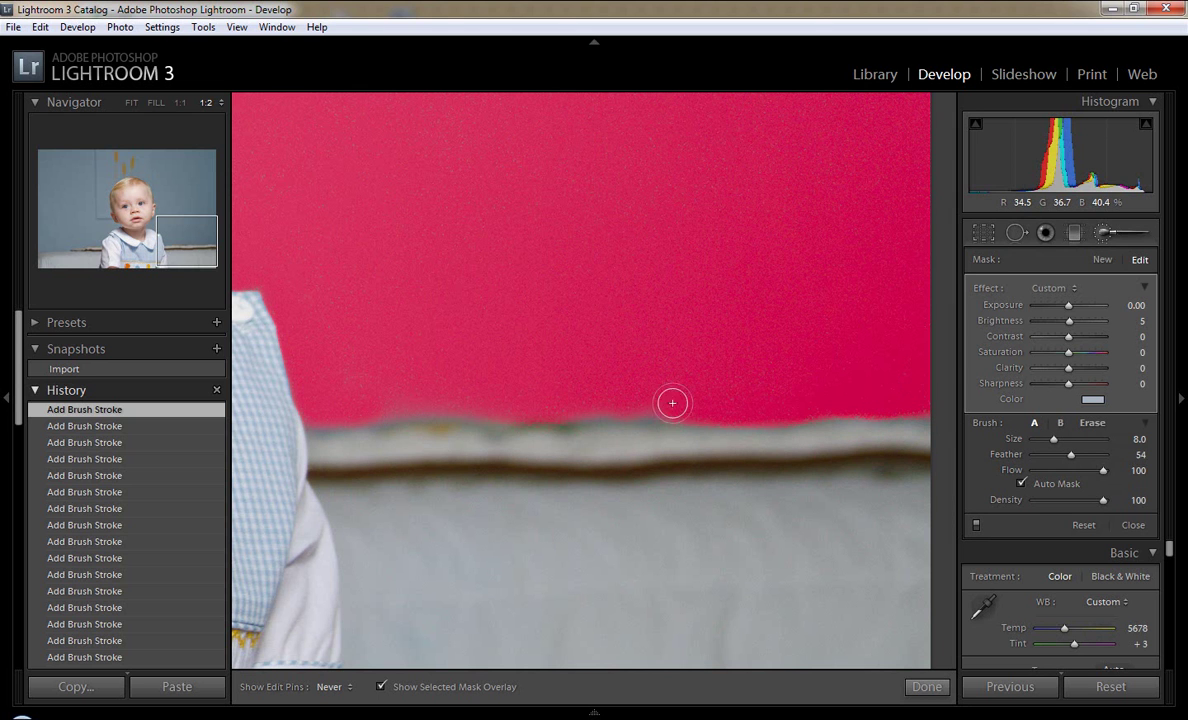
click(1021, 483)
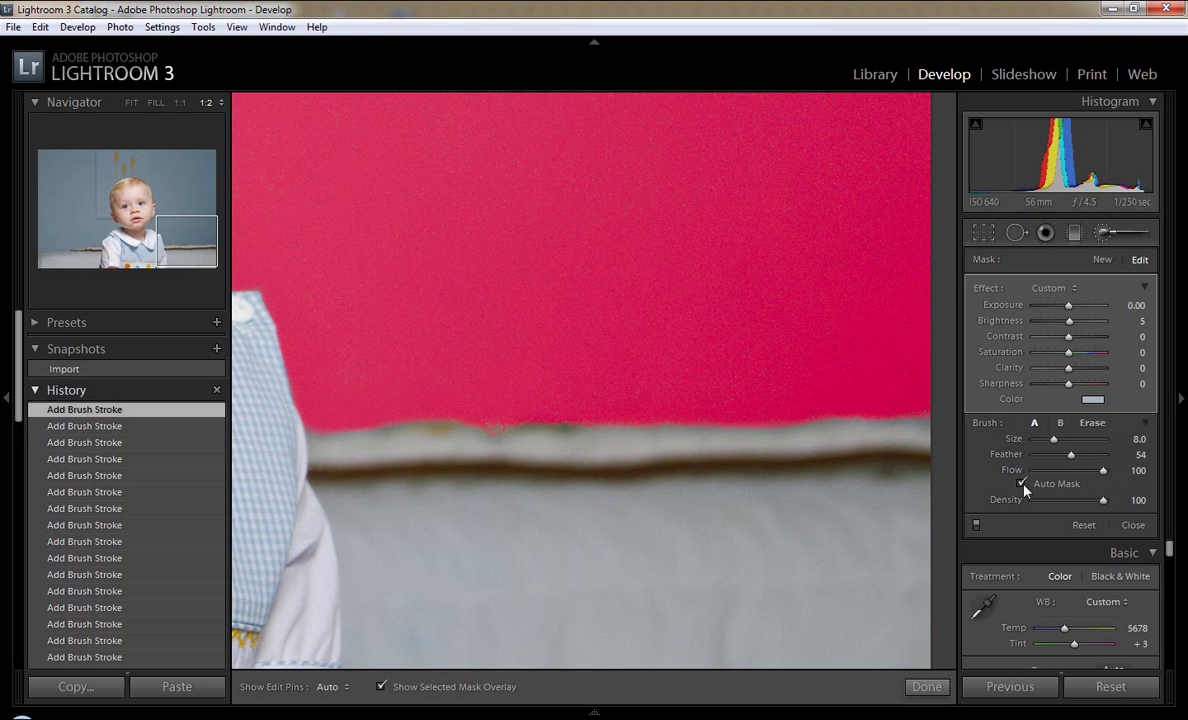
Step: Turn off Auto Mask, paint the remaining background and hide the mask overlay
click(131, 102)
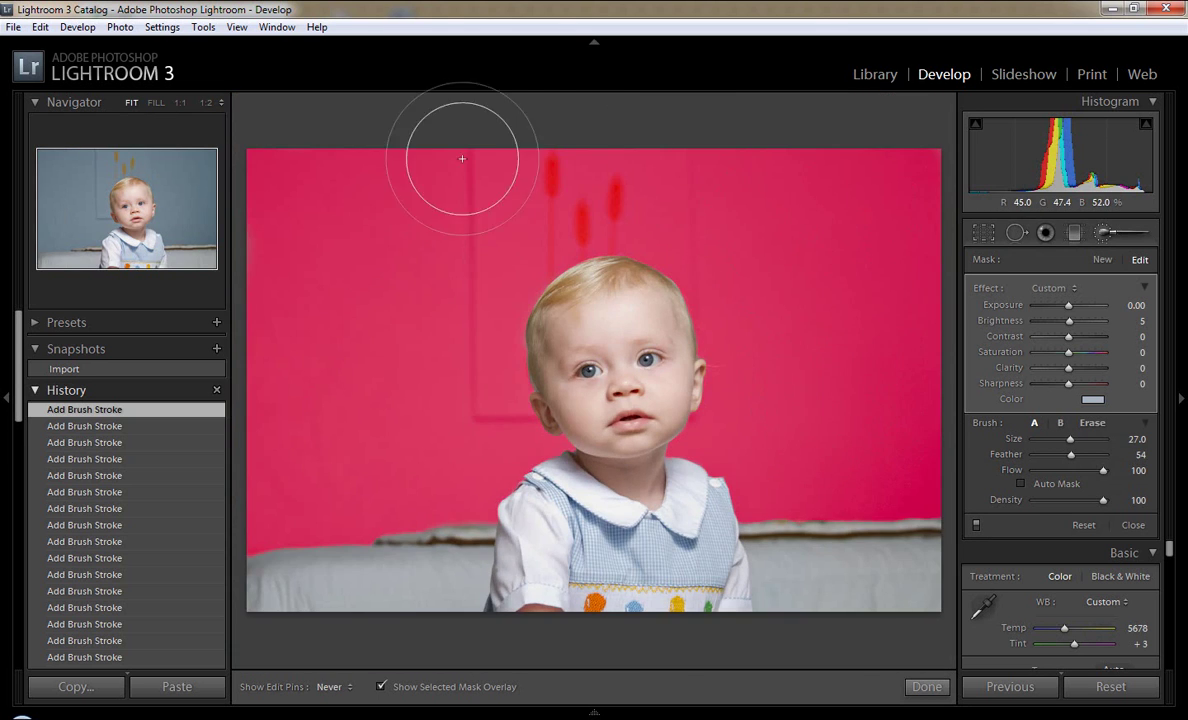
scroll(493, 303, down, 7)
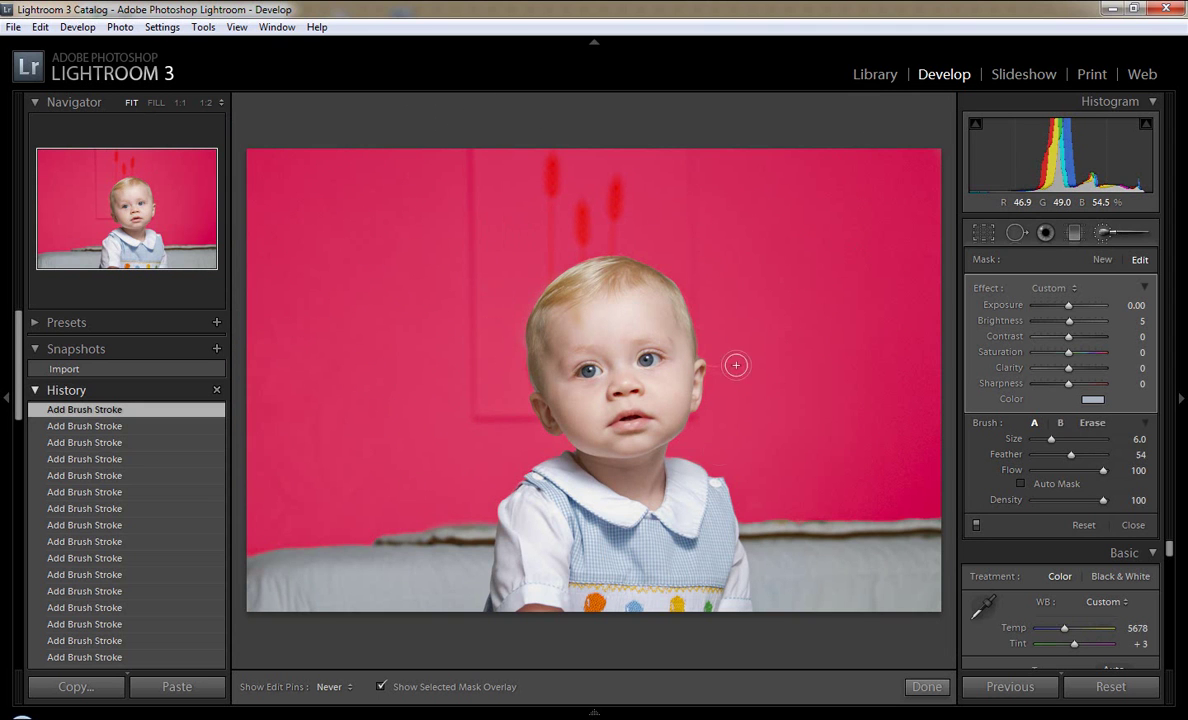
key(h)
scroll(292, 453, up, 2)
key(o)
key(h)
scroll(816, 398, down, 4)
Step: Give the backdrop adjustment Contrast 76 and a stronger blue tint, then compare it off and on
drag(1060, 342, 1088, 337)
click(1092, 399)
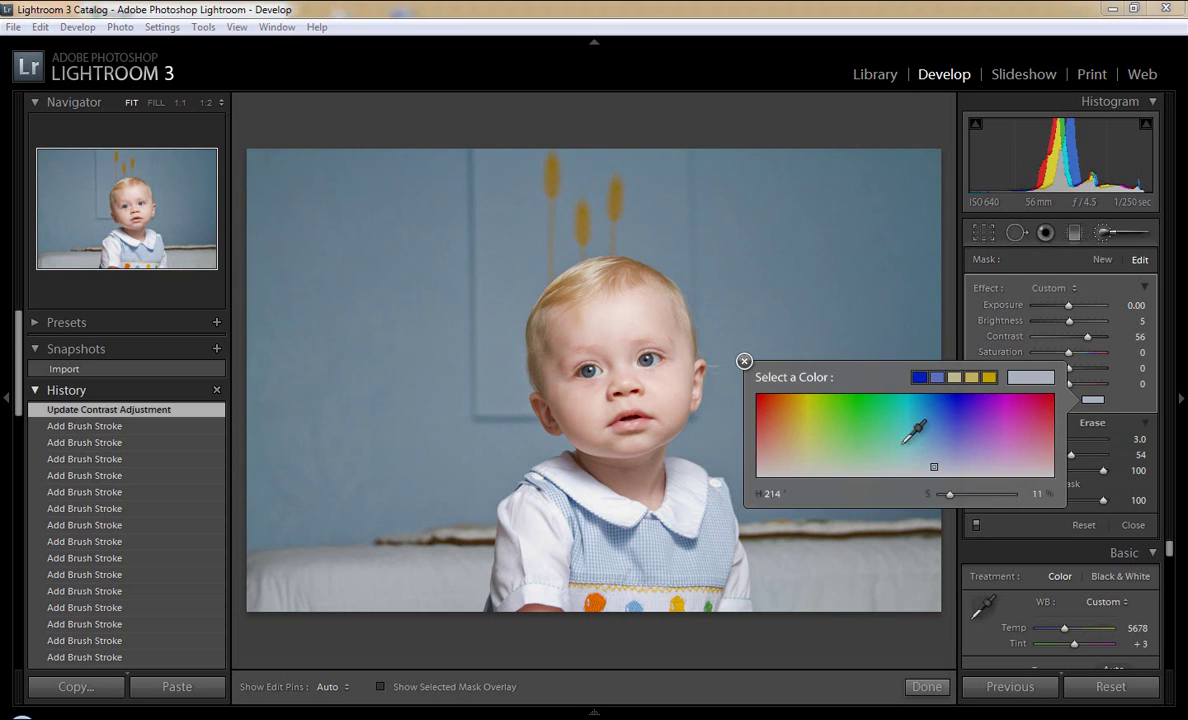
drag(929, 469, 948, 462)
mouse_move(1088, 337)
mouse_down()
mouse_move(1068, 342)
mouse_move(1094, 345)
mouse_up()
click(976, 525)
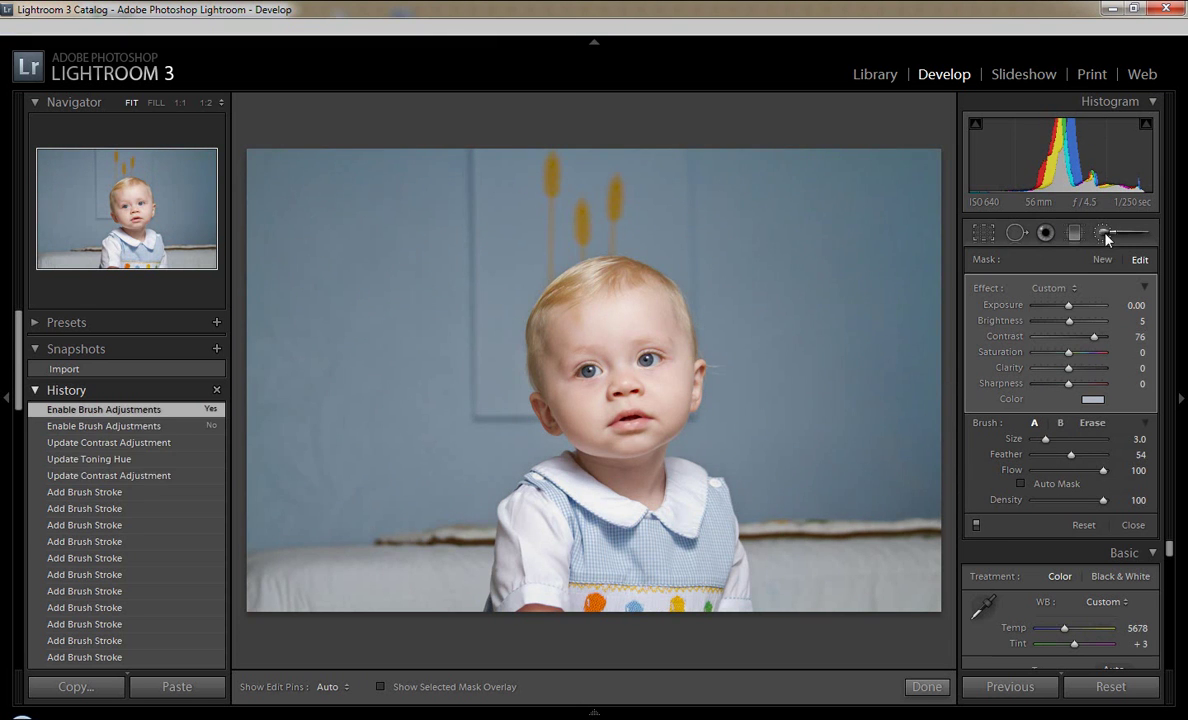
click(1105, 233)
Step: Brush brightening strokes over the catchlights in both eyes and compare the result
click(1092, 399)
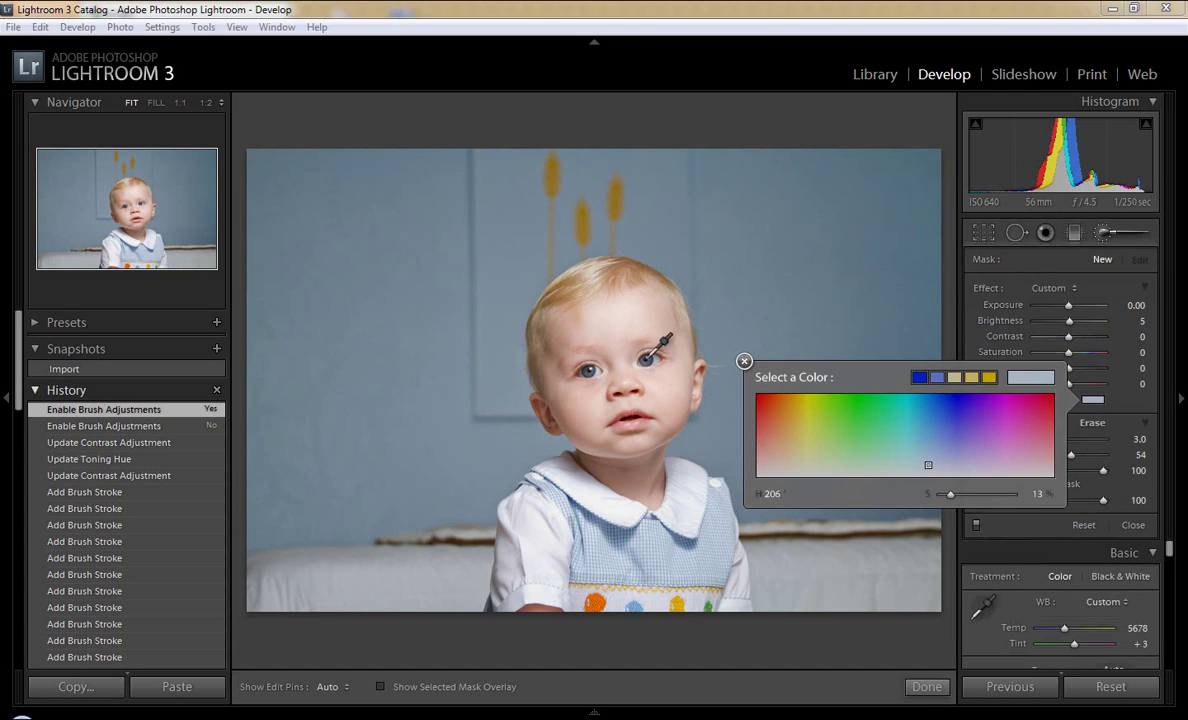
click(180, 102)
scroll(774, 344, up, 5)
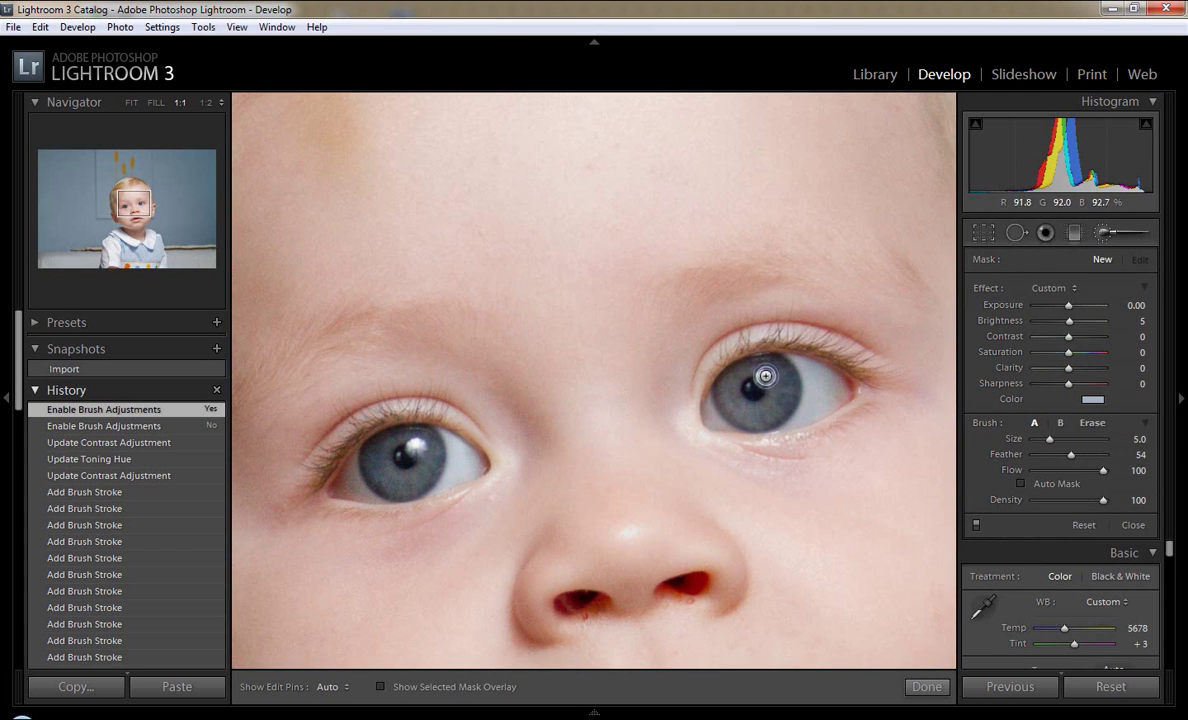
drag(767, 364, 766, 374)
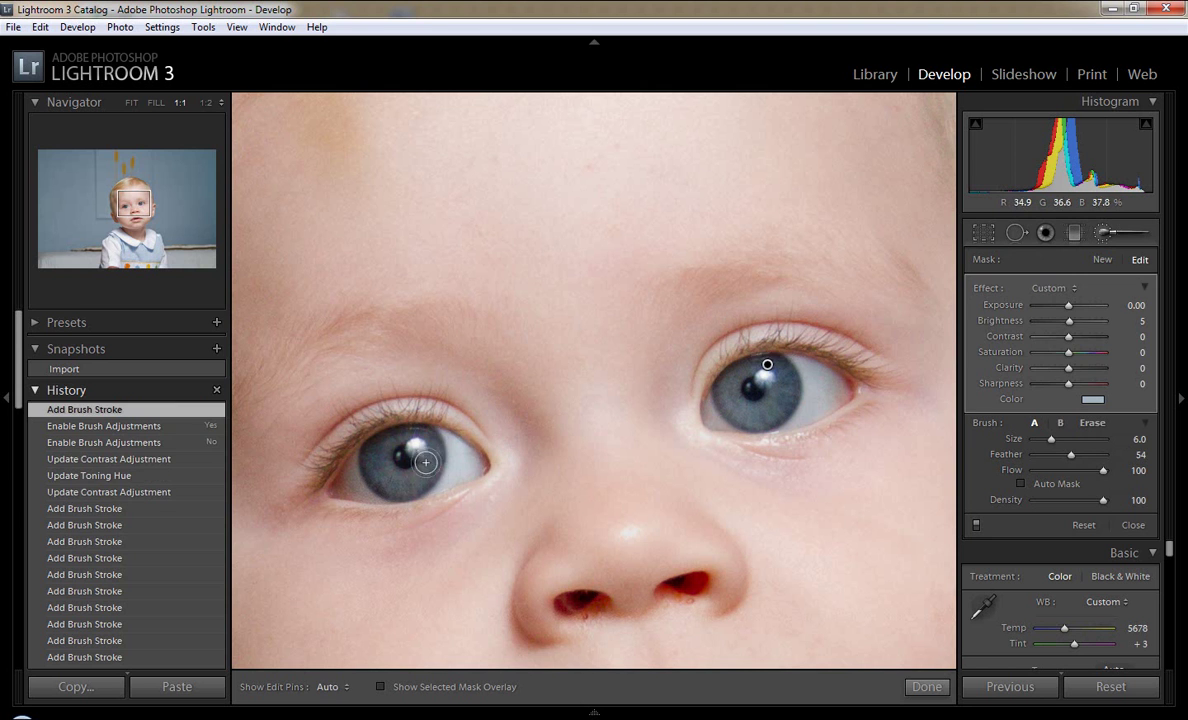
drag(434, 467, 408, 443)
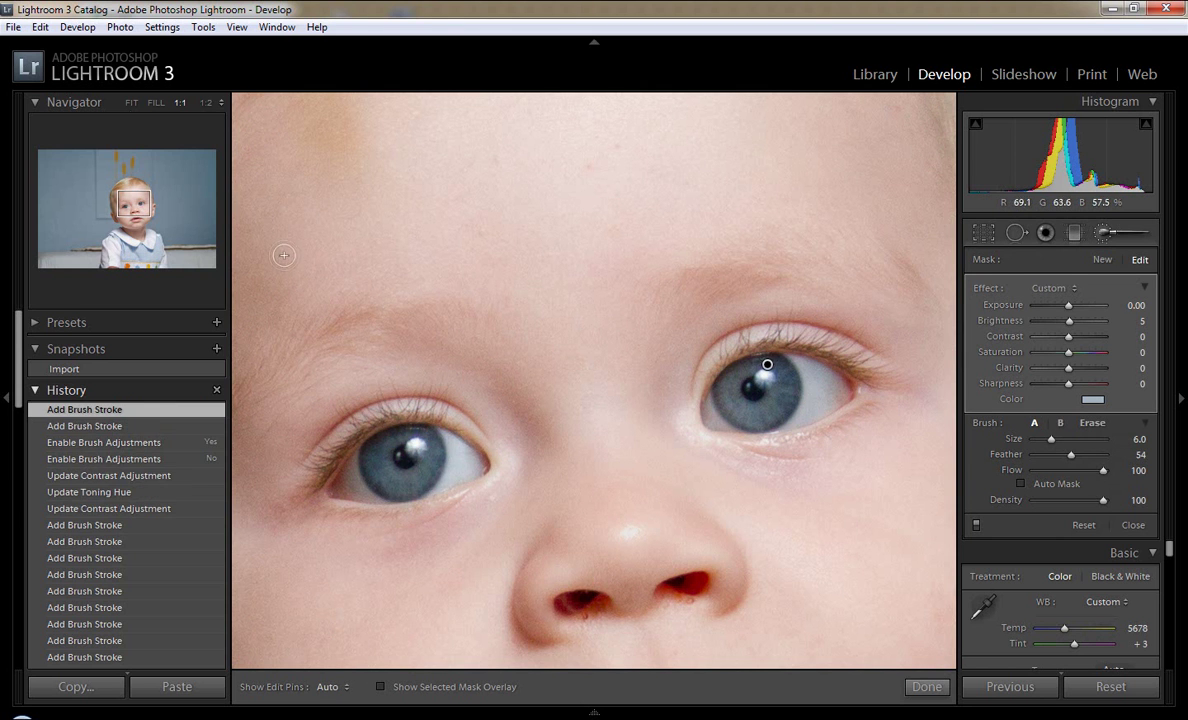
key(z)
click(976, 525)
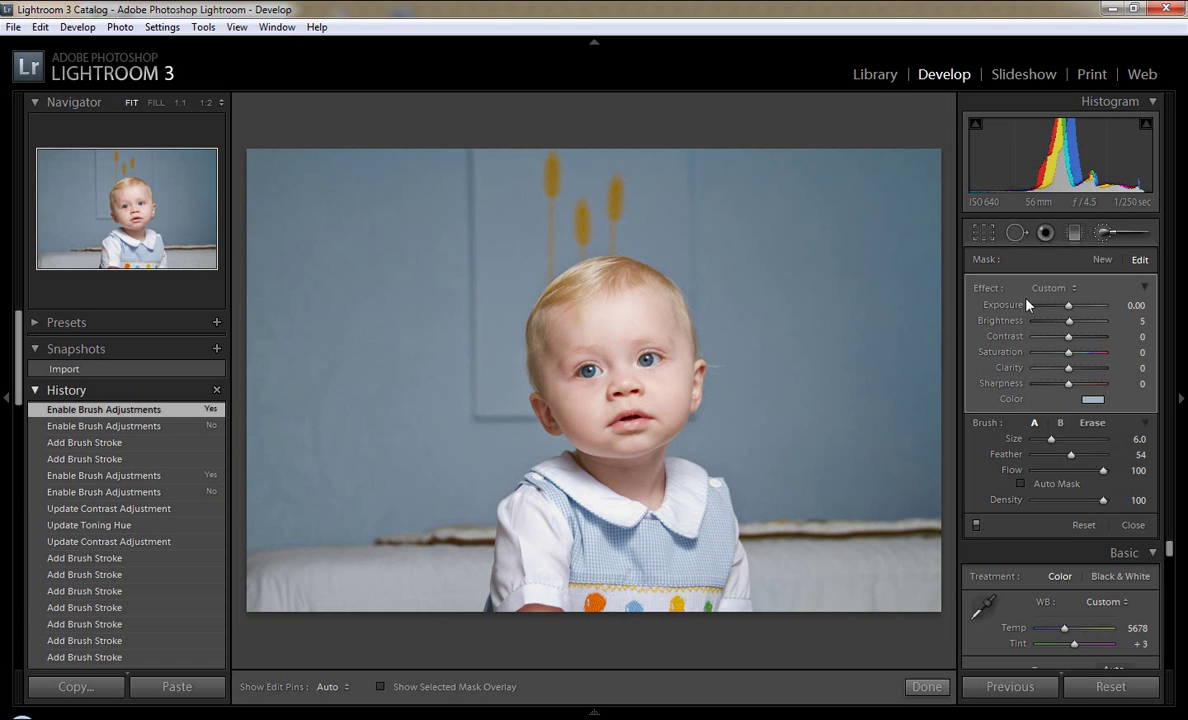
Step: Paint the lips with the Enhancement: Detail preset, then set Contrast 15, Saturation 0, Clarity 27, Sharpness 24
click(1053, 288)
click(940, 446)
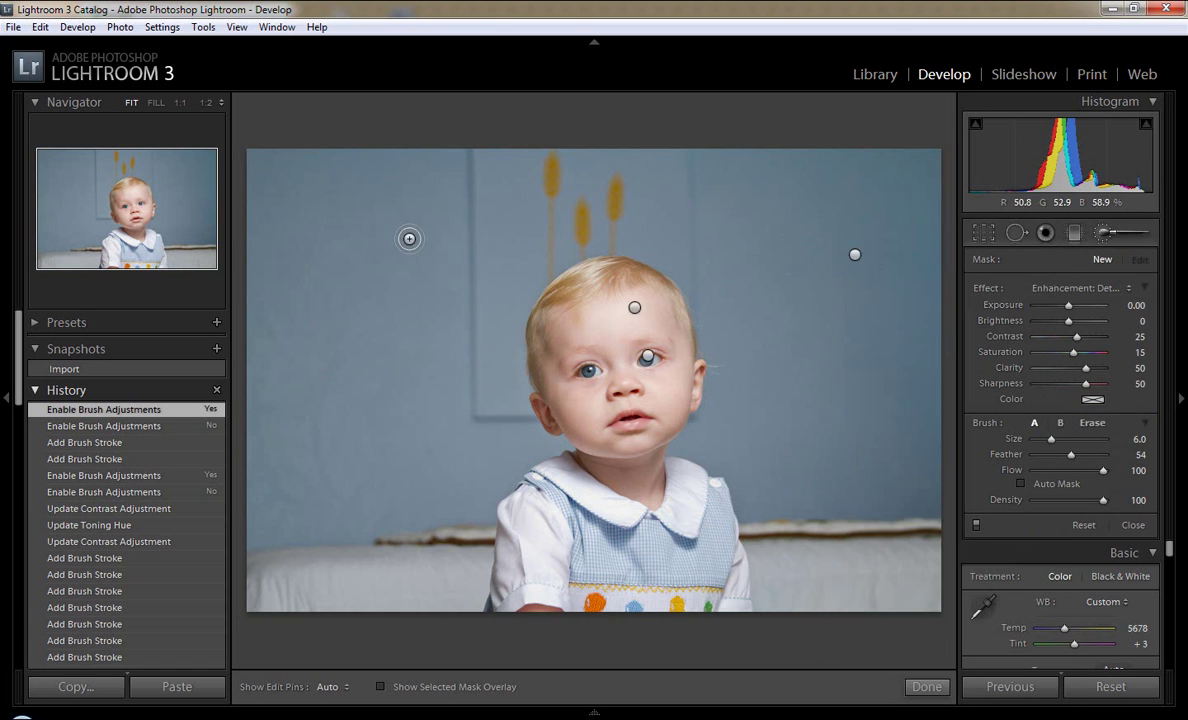
key(z)
key(h)
scroll(803, 390, up, 3)
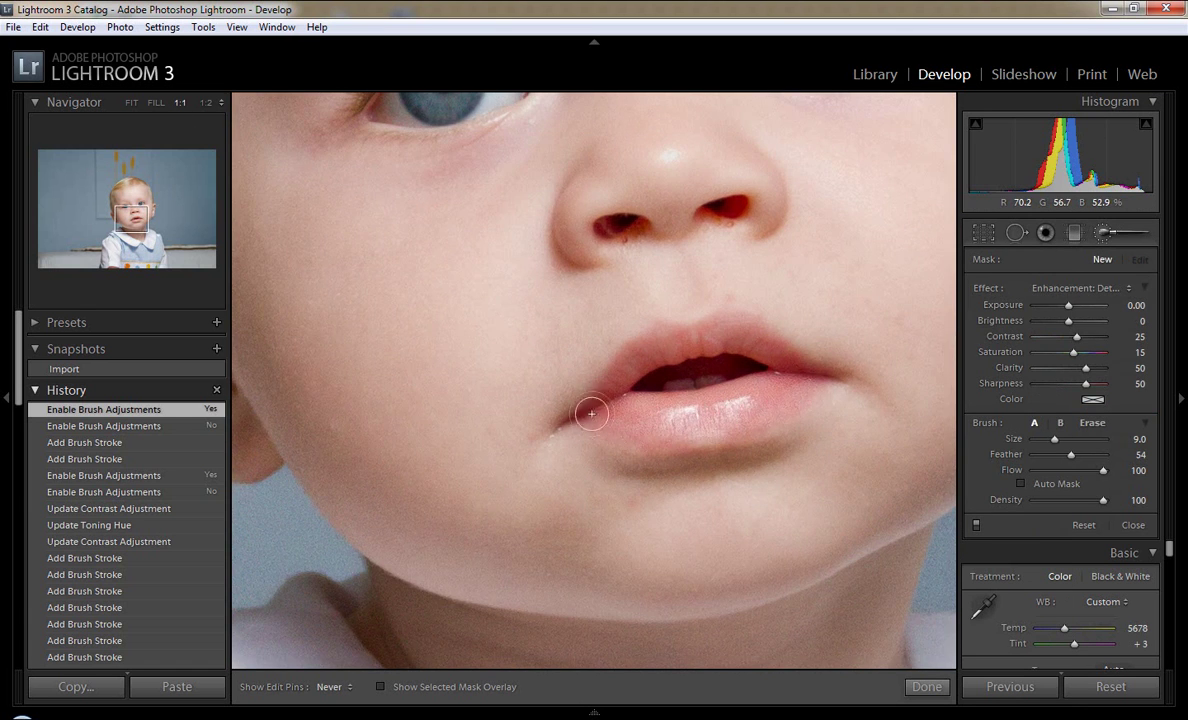
mouse_move(565, 370)
mouse_down()
mouse_move(765, 345)
mouse_move(777, 387)
mouse_up()
scroll(762, 360, down, 2)
key(z)
drag(1077, 343, 1077, 383)
click(976, 525)
click(976, 525)
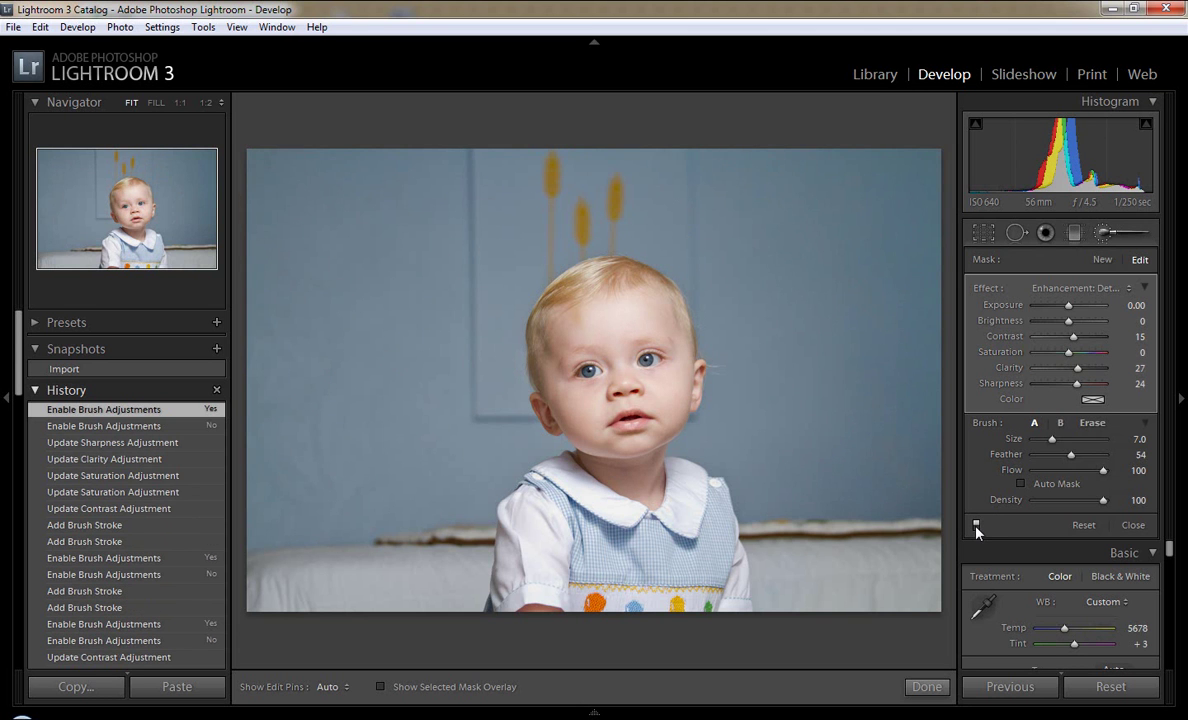
Step: At 1:1 zoom, start a new reset brush adjustment and paint inside both nostrils
click(180, 102)
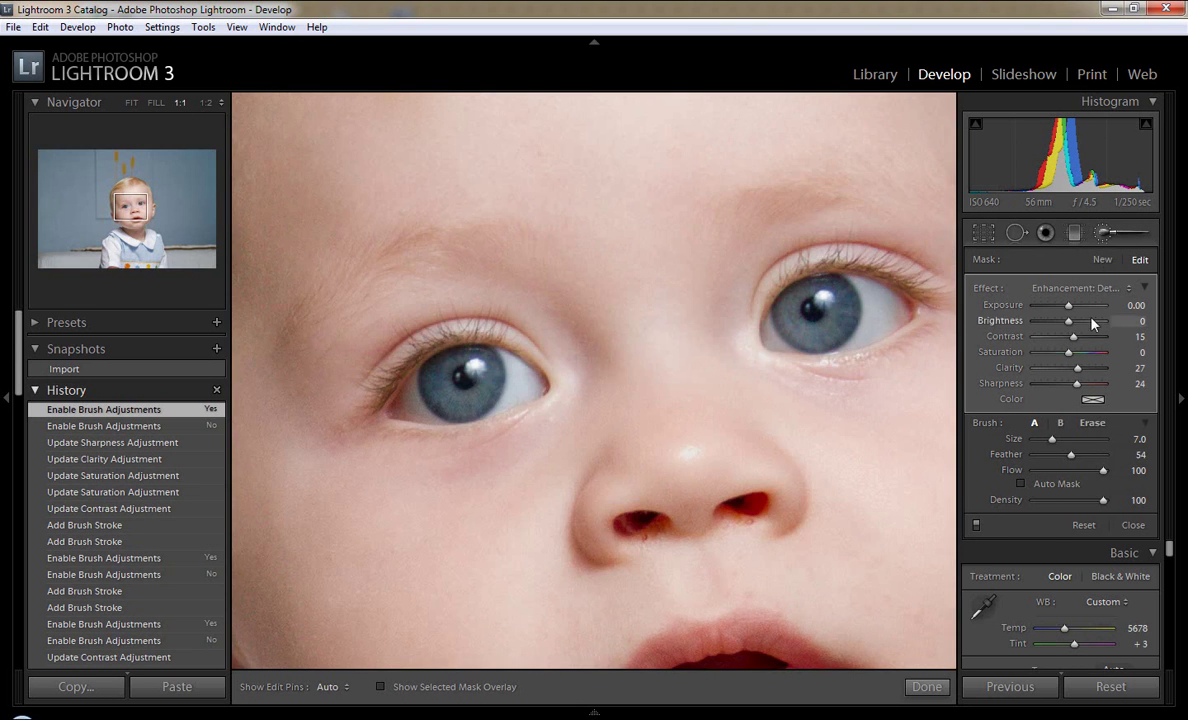
click(1102, 259)
double_click(1077, 336)
double_click(1073, 352)
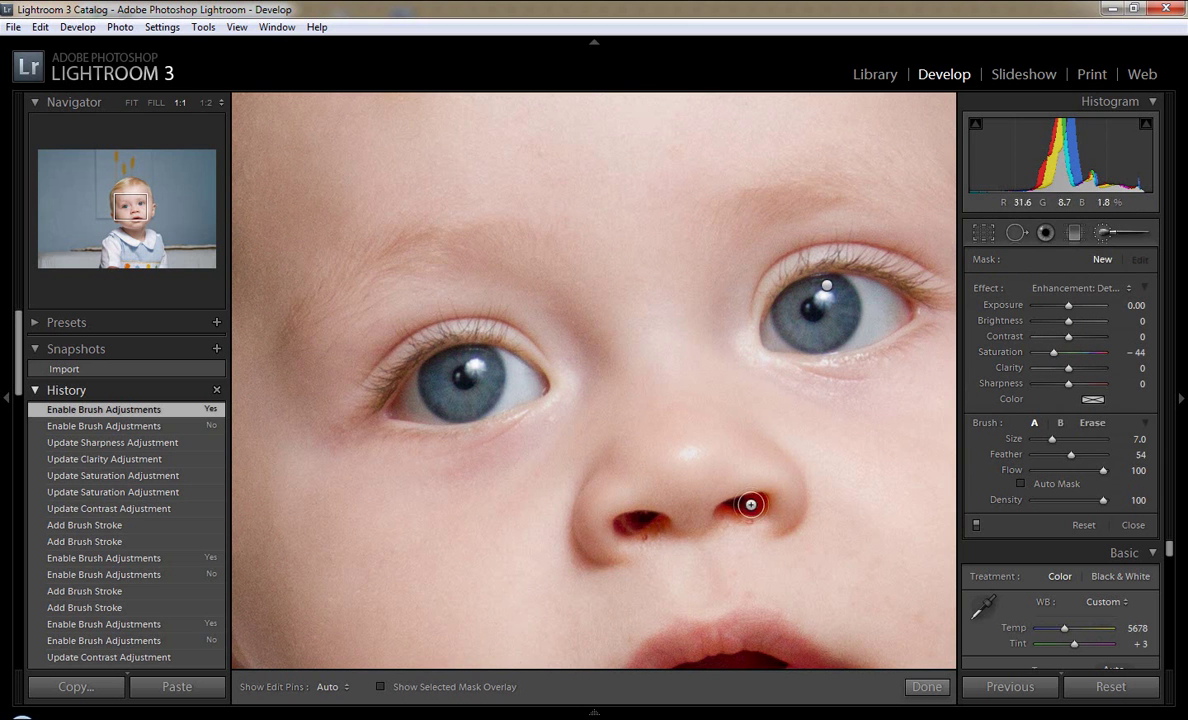
drag(753, 502, 728, 500)
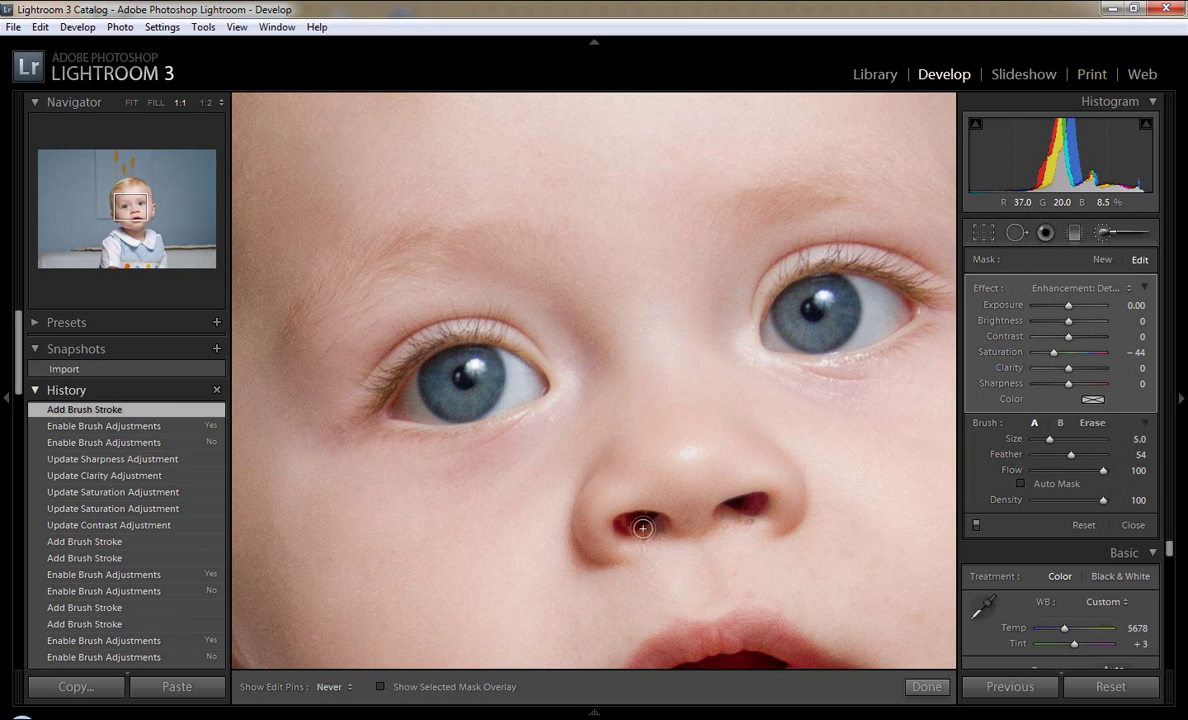
drag(653, 527, 625, 522)
mouse_move(1053, 352)
mouse_down()
mouse_move(1063, 358)
mouse_move(1054, 354)
mouse_up()
Step: Give the nostril adjustment a peach tint and reduce its saturation
click(1093, 399)
mouse_move(781, 462)
mouse_down()
mouse_move(776, 440)
mouse_move(790, 445)
mouse_up()
click(744, 361)
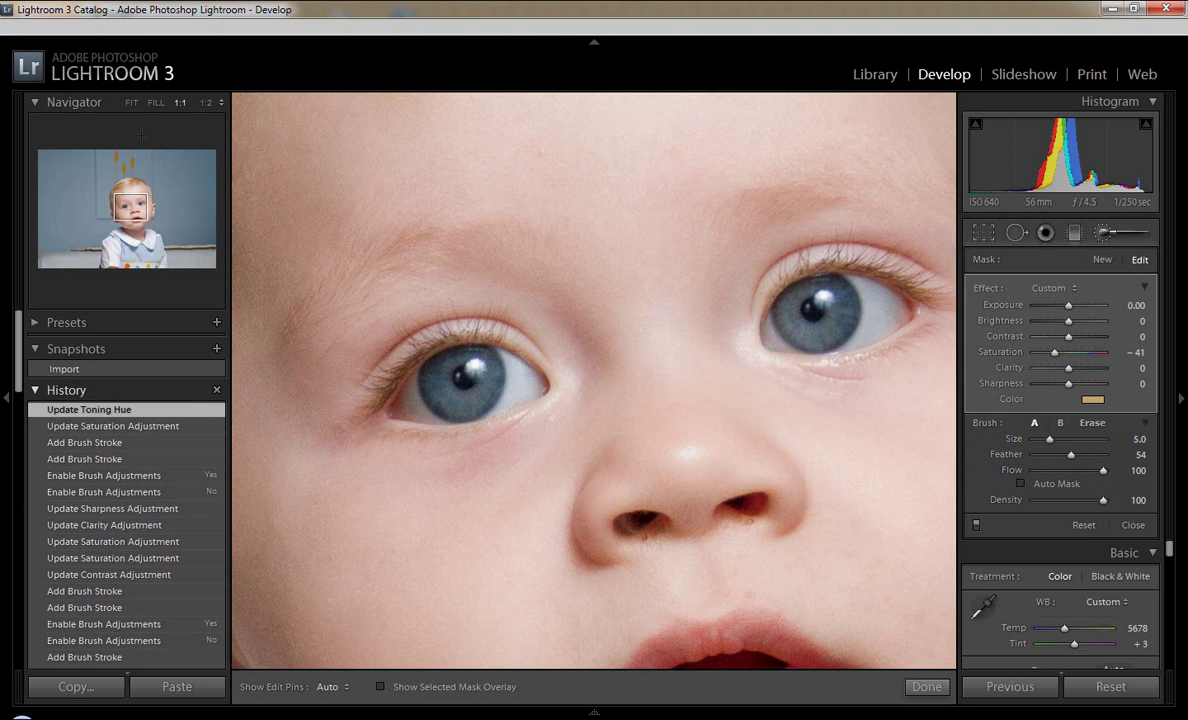
key(z)
click(180, 102)
drag(1058, 358, 1054, 354)
click(1093, 399)
drag(760, 450, 620, 494)
Step: Add another nostril stroke, switch to a yellow-orange tint and set Saturation to -37
key(h)
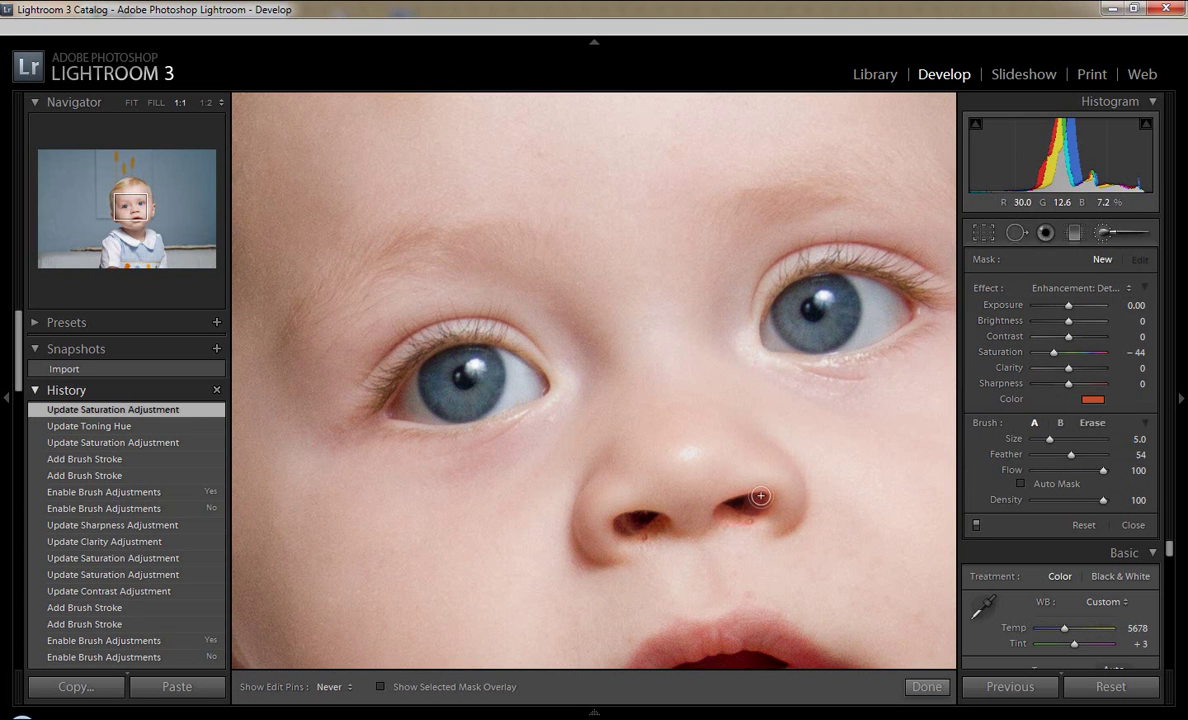
click(760, 496)
click(1093, 399)
click(793, 421)
click(718, 486)
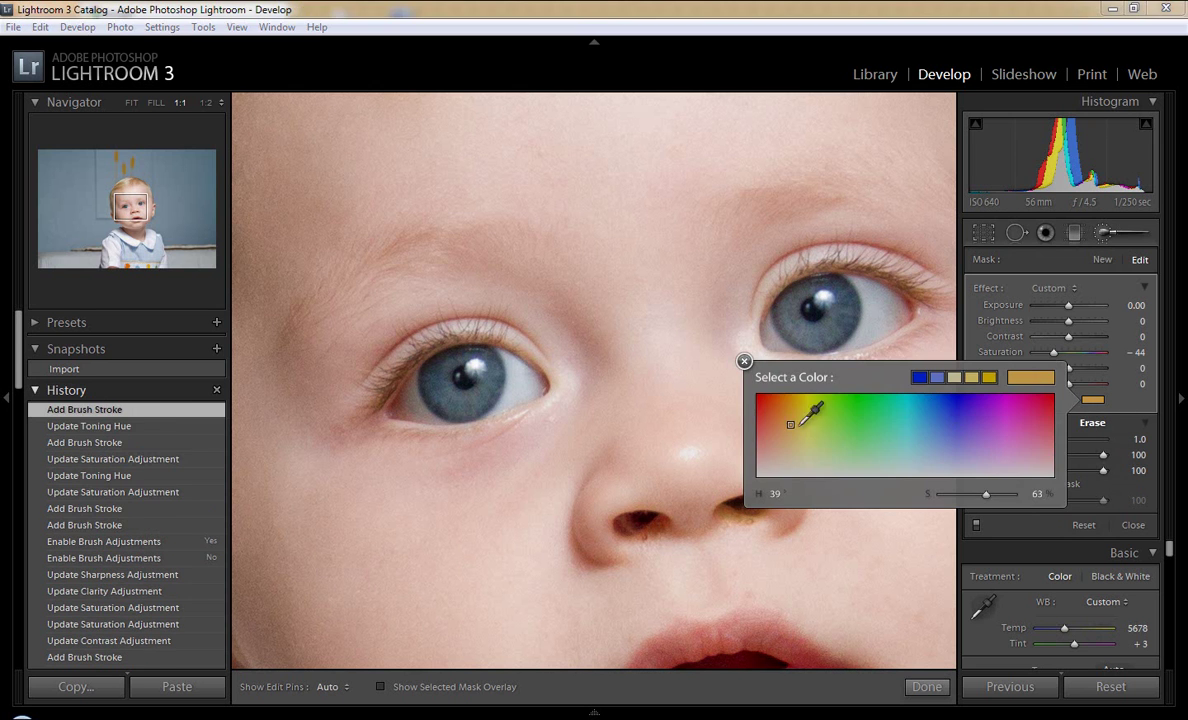
click(1103, 411)
drag(1060, 357, 1057, 357)
click(976, 525)
click(976, 525)
click(131, 103)
click(590, 362)
Step: Choose the Enhancement: Detail/Lips preset and paint the hair with Auto Mask on
click(1088, 289)
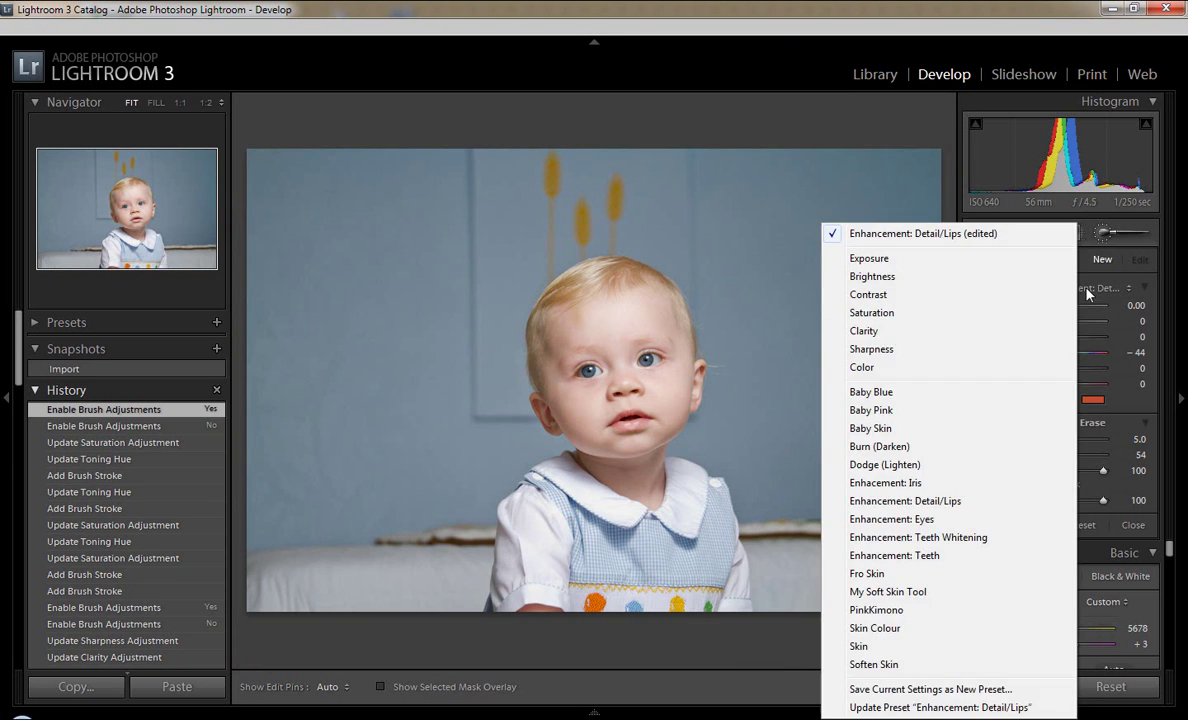
click(905, 501)
key(z)
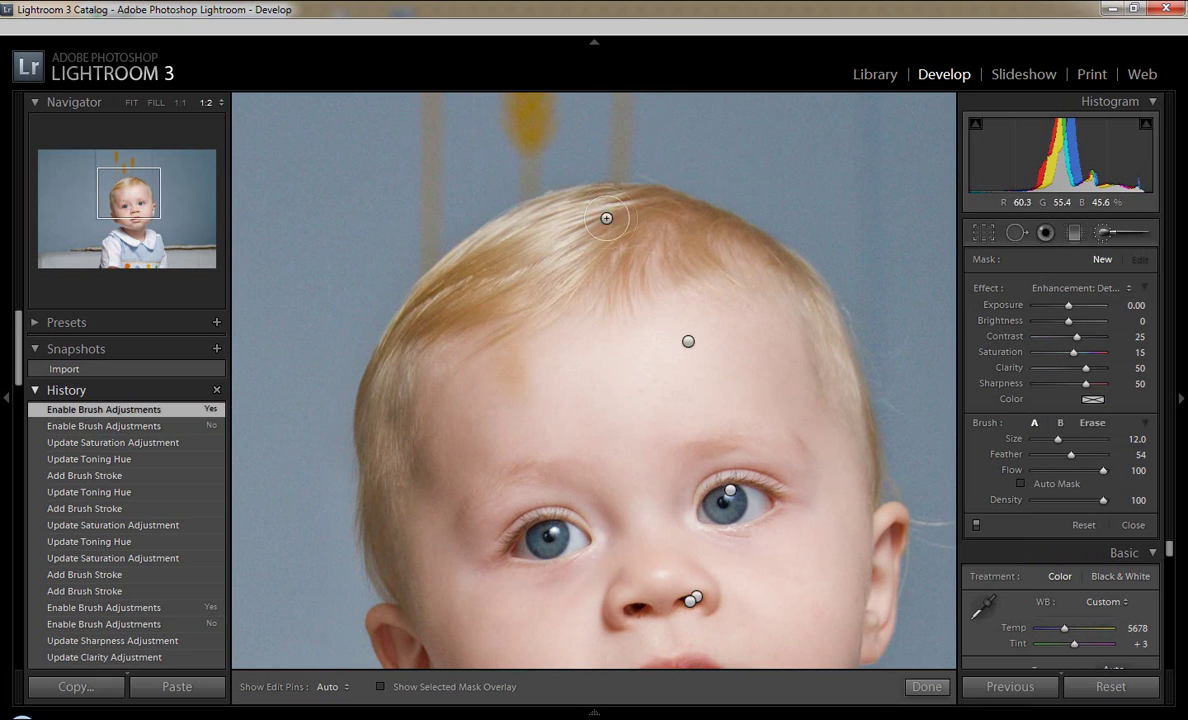
key(h)
key(a)
drag(606, 218, 587, 190)
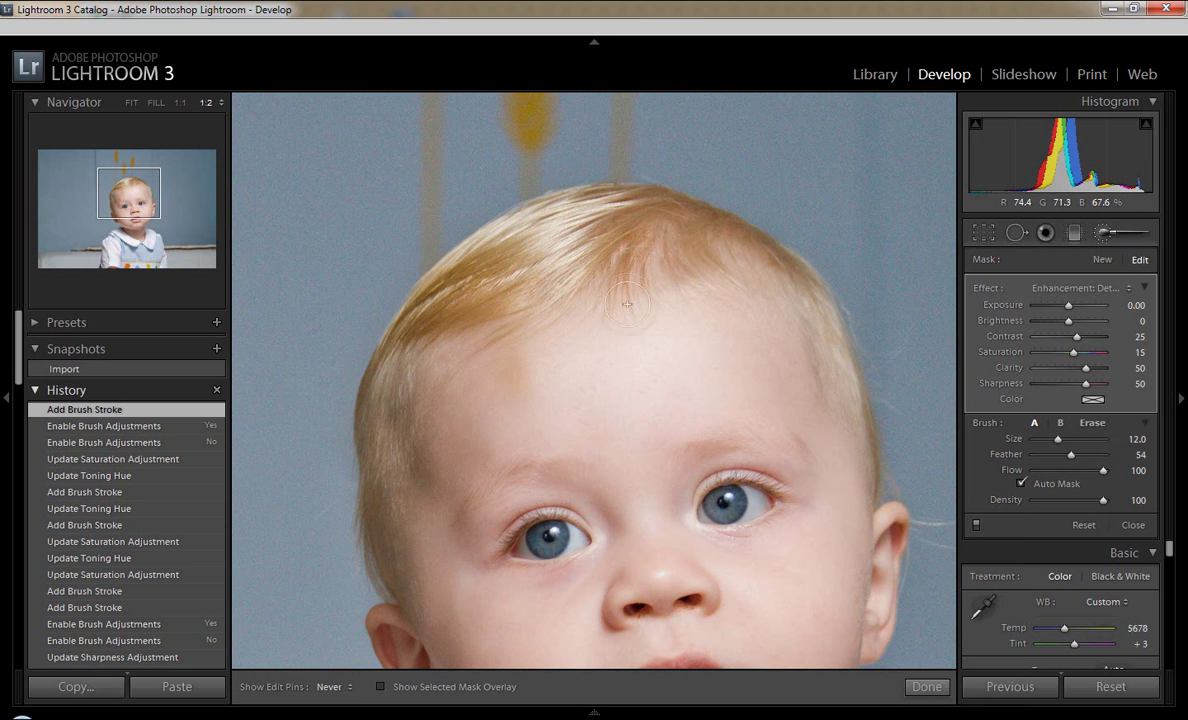
drag(396, 232, 406, 429)
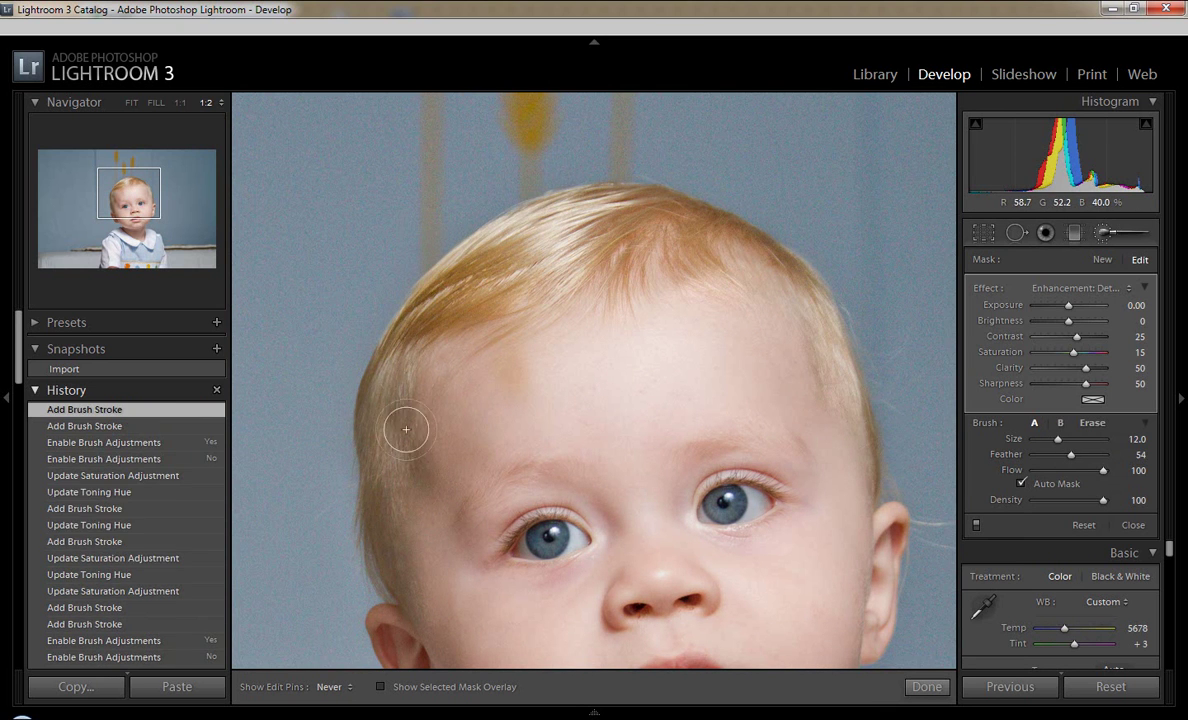
mouse_move(388, 378)
mouse_down()
mouse_move(398, 577)
mouse_move(384, 339)
mouse_up()
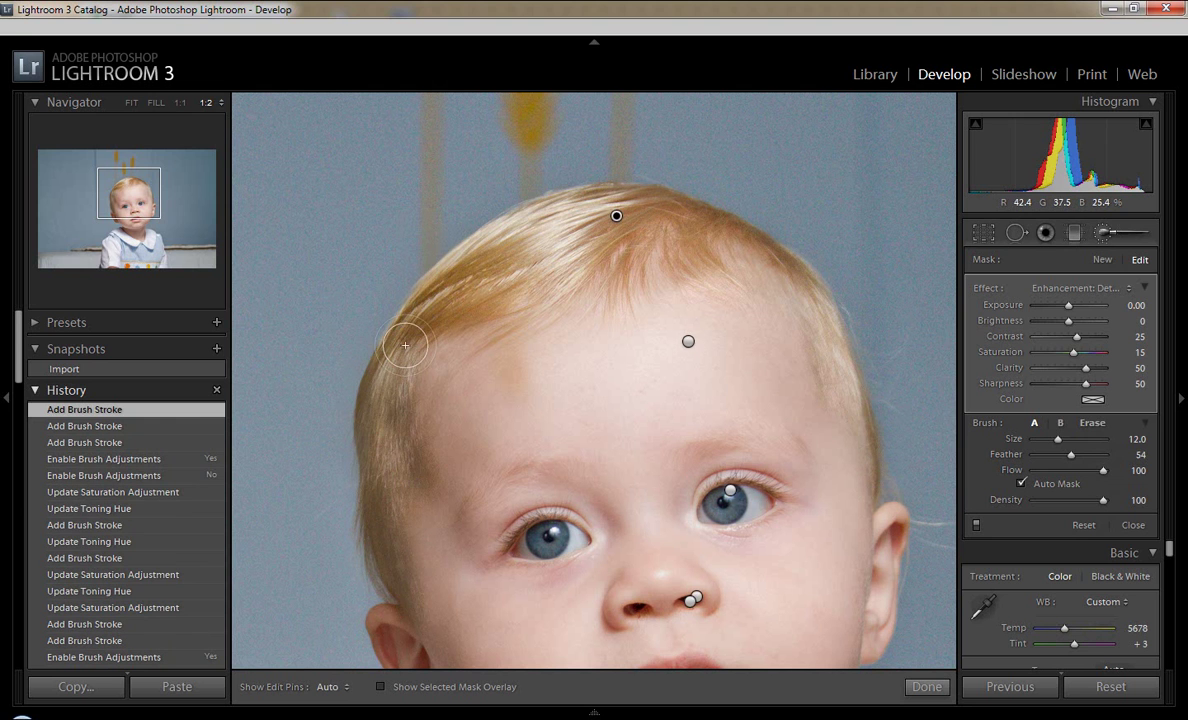
Step: With the red overlay, extend the stroke along the top hairline and erase spill outside the hair
key(o)
drag(618, 194, 504, 204)
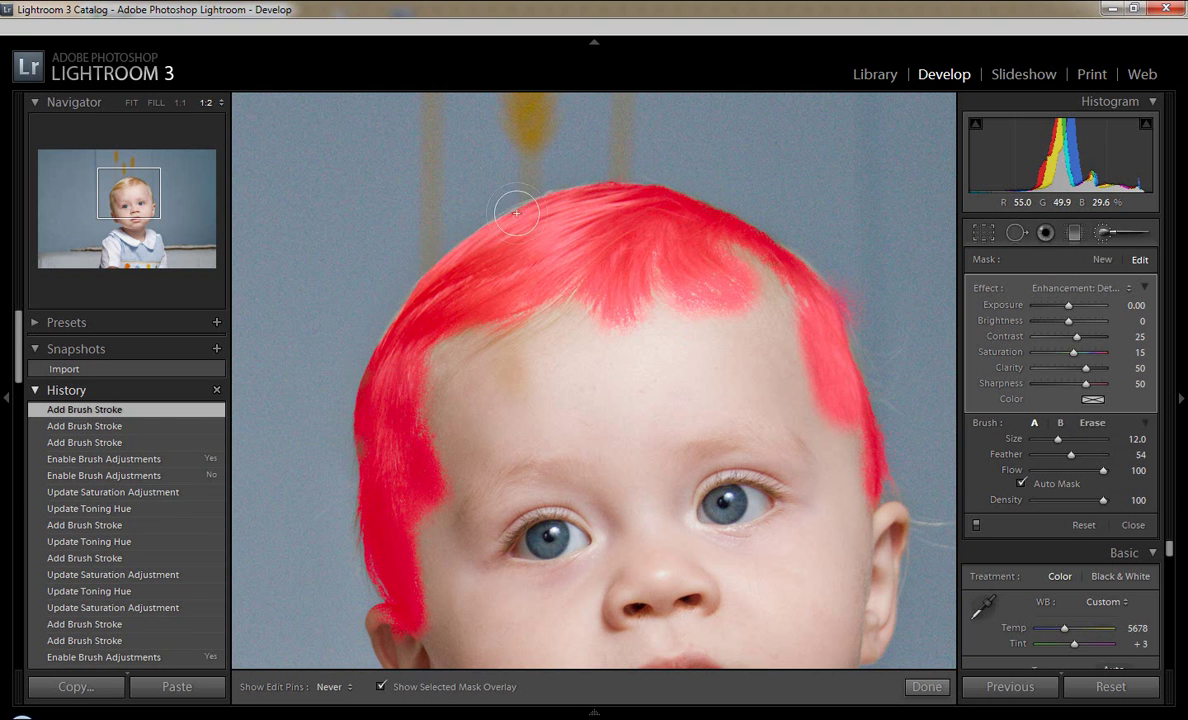
drag(755, 237, 600, 255)
click(1093, 423)
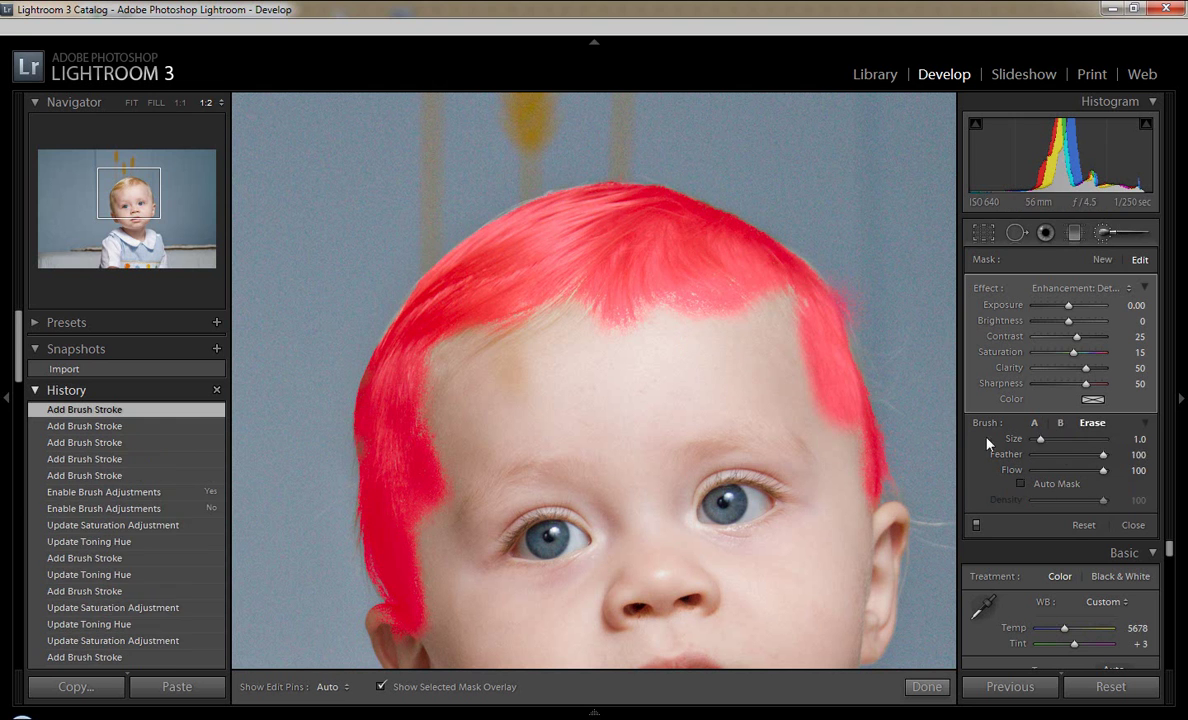
key(o)
click(423, 476)
click(131, 102)
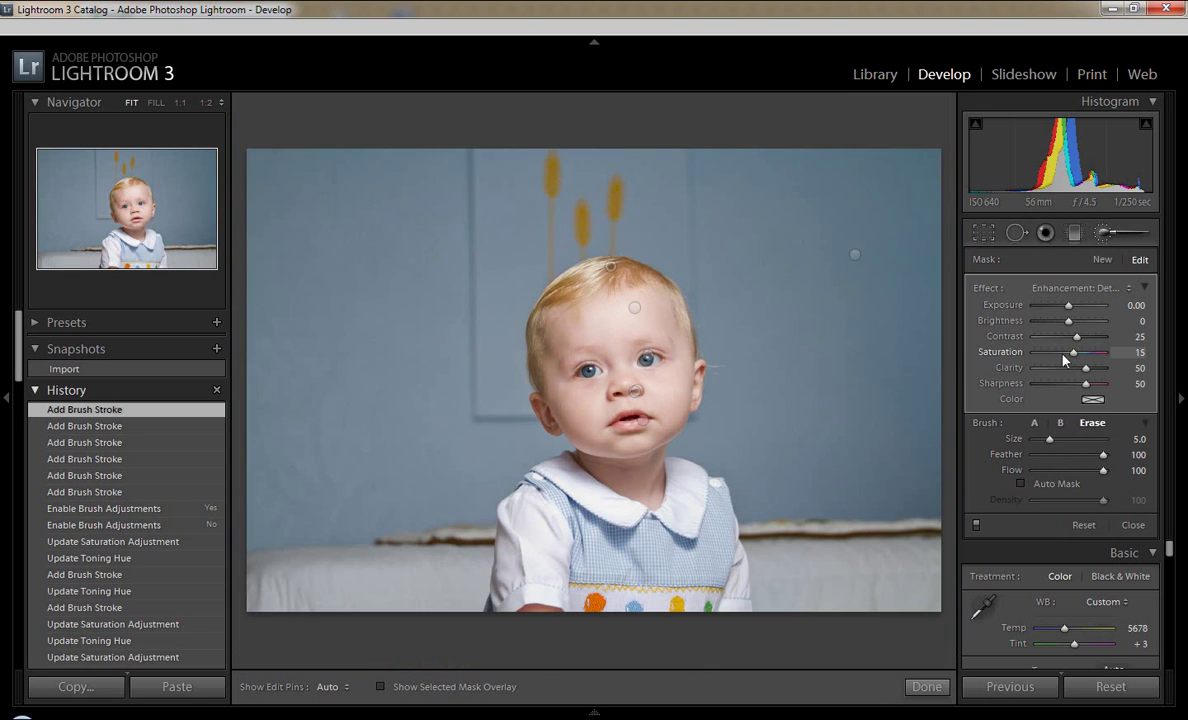
Step: Set the hair adjustment to Contrast 10, Saturation 0 and erase overspill at the hair top and ear
mouse_move(1057, 354)
mouse_down()
mouse_move(1071, 357)
mouse_move(1072, 336)
mouse_up()
click(976, 525)
key(o)
key(h)
key(bracketleft)
key(bracketleft)
key(bracketleft)
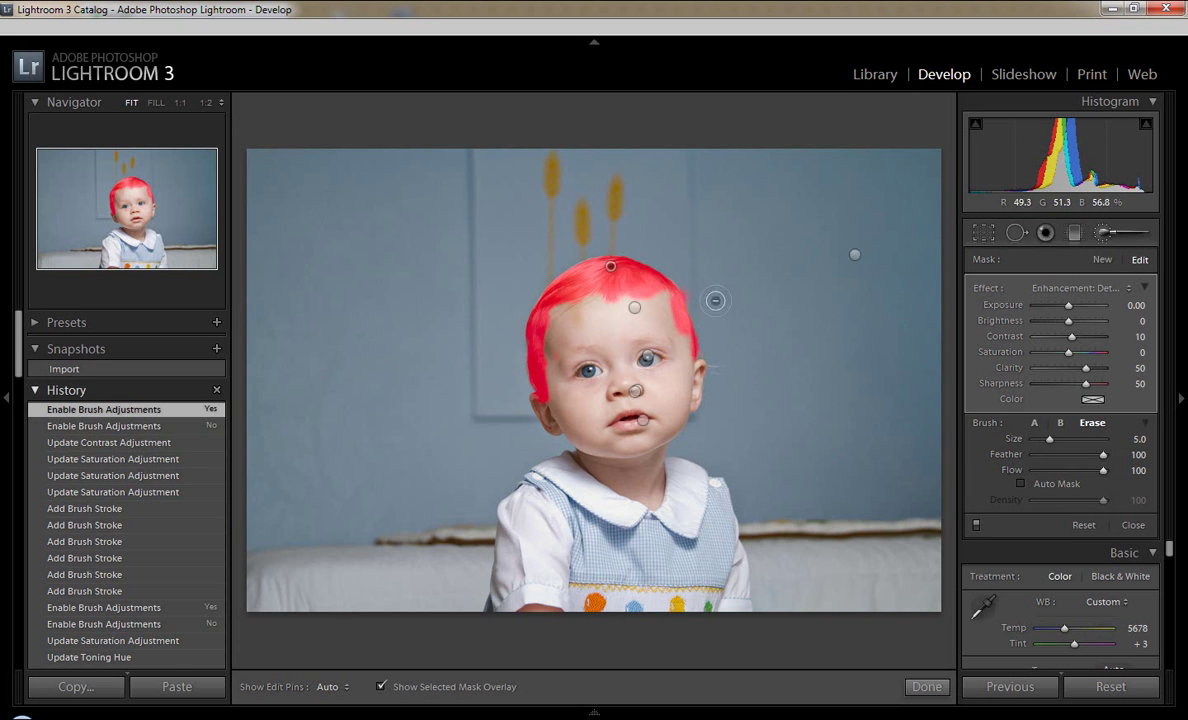
drag(683, 280, 640, 265)
drag(538, 392, 545, 407)
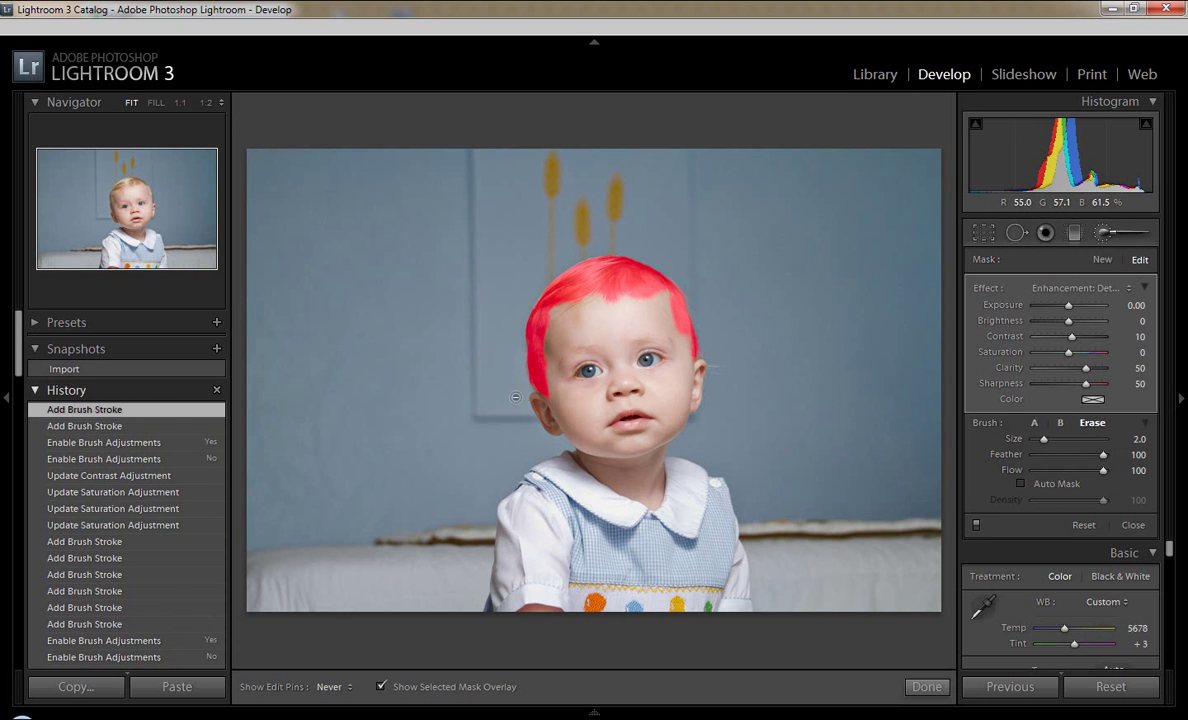
key(o)
key(h)
click(976, 525)
click(976, 525)
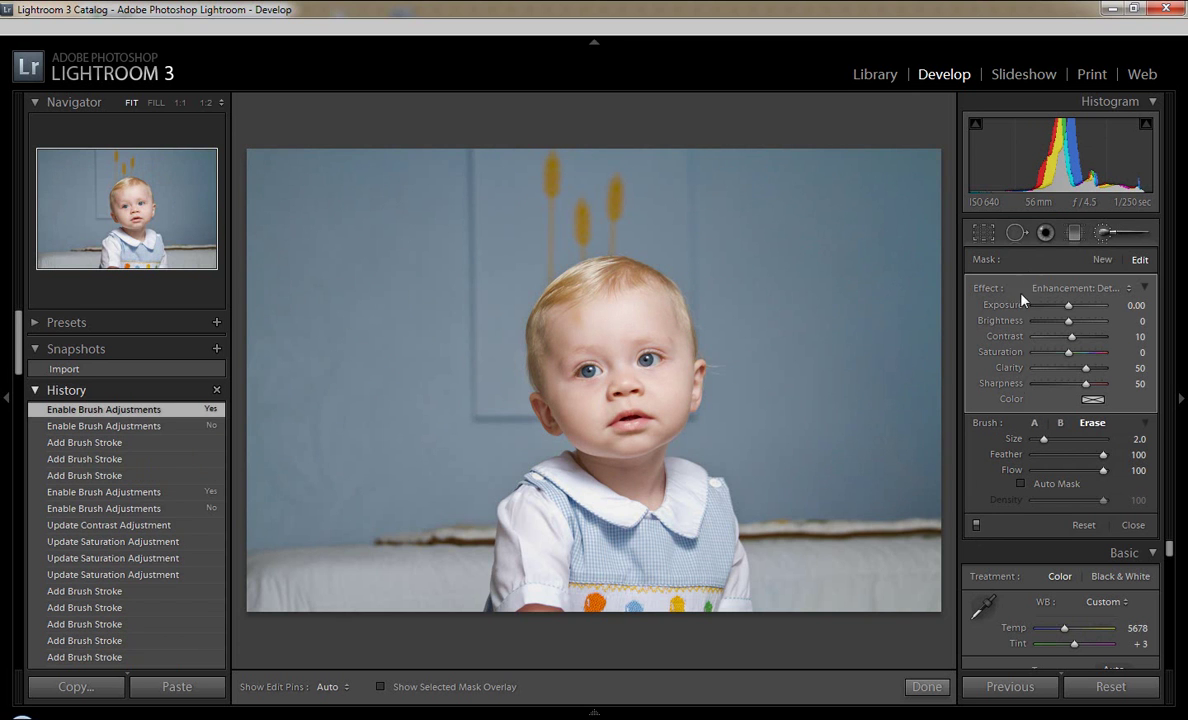
Step: Pick a slightly different skin tint and save the settings as the preset 'Baby Skin2'
click(1093, 399)
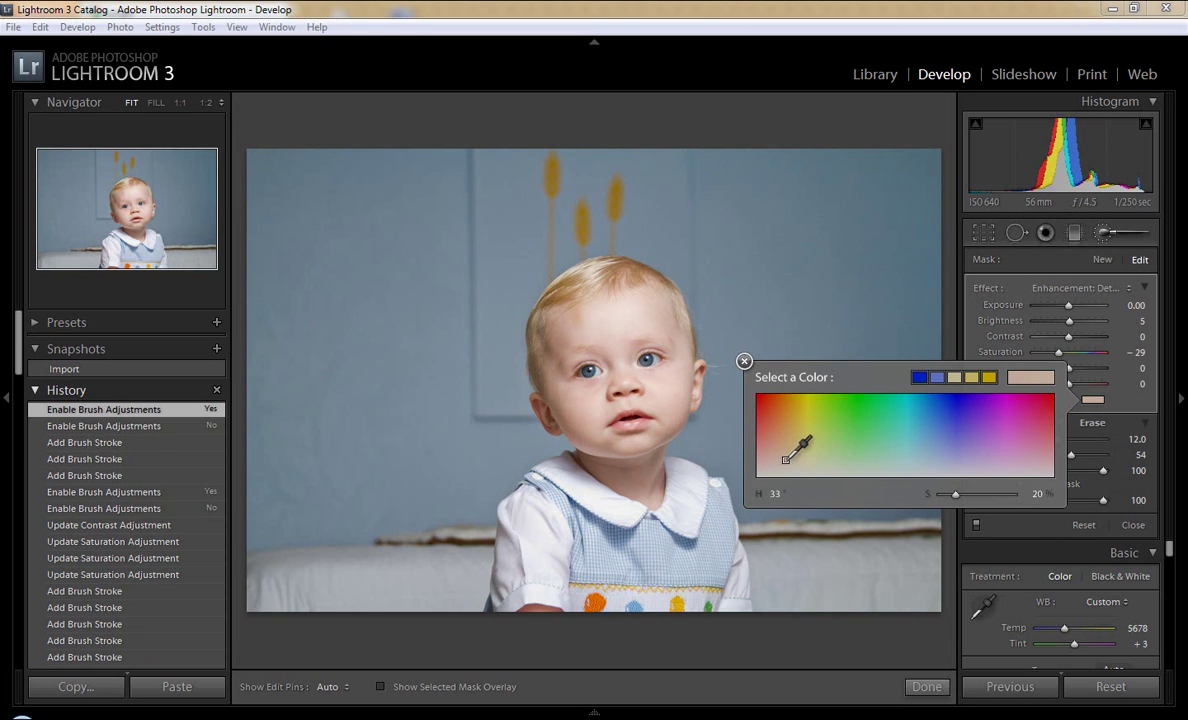
click(784, 459)
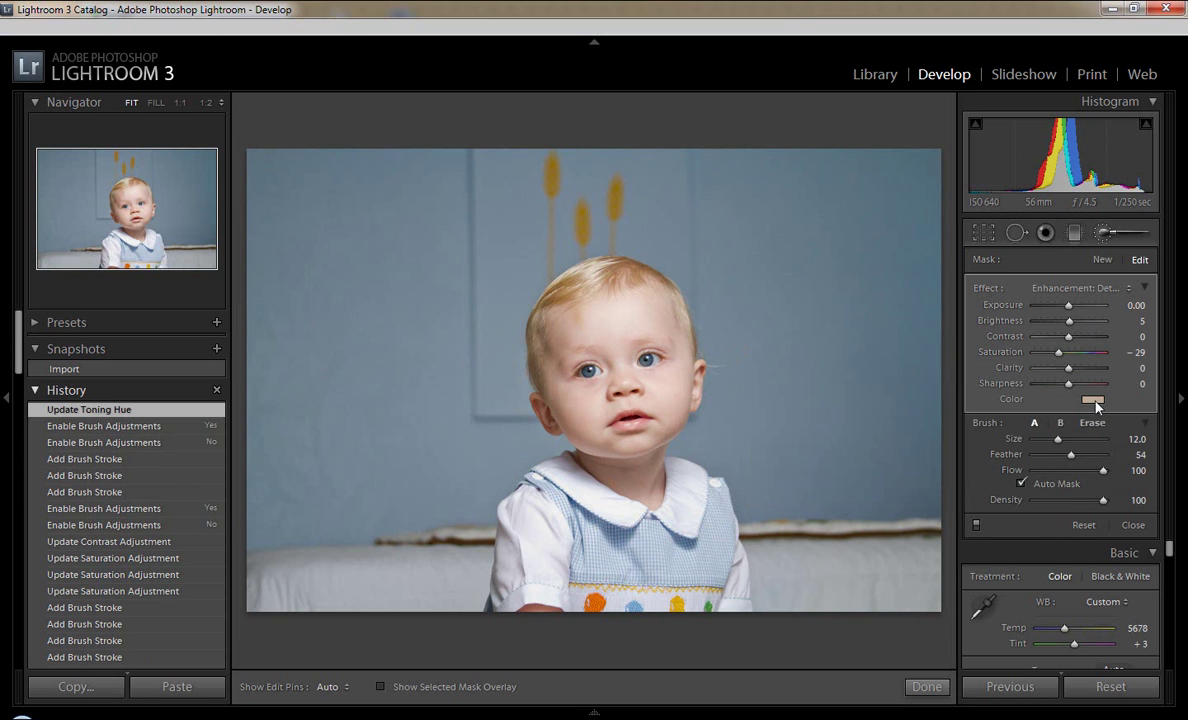
click(1080, 288)
click(850, 681)
text(Baby Skin)
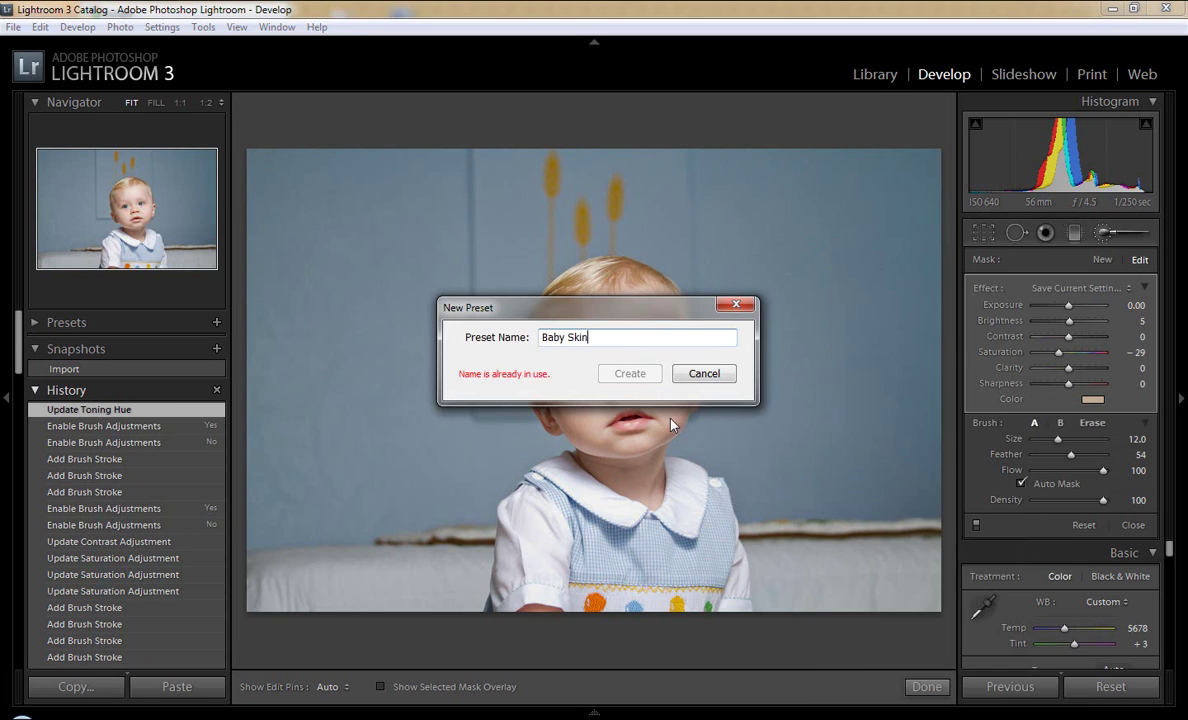
text(2)
click(630, 373)
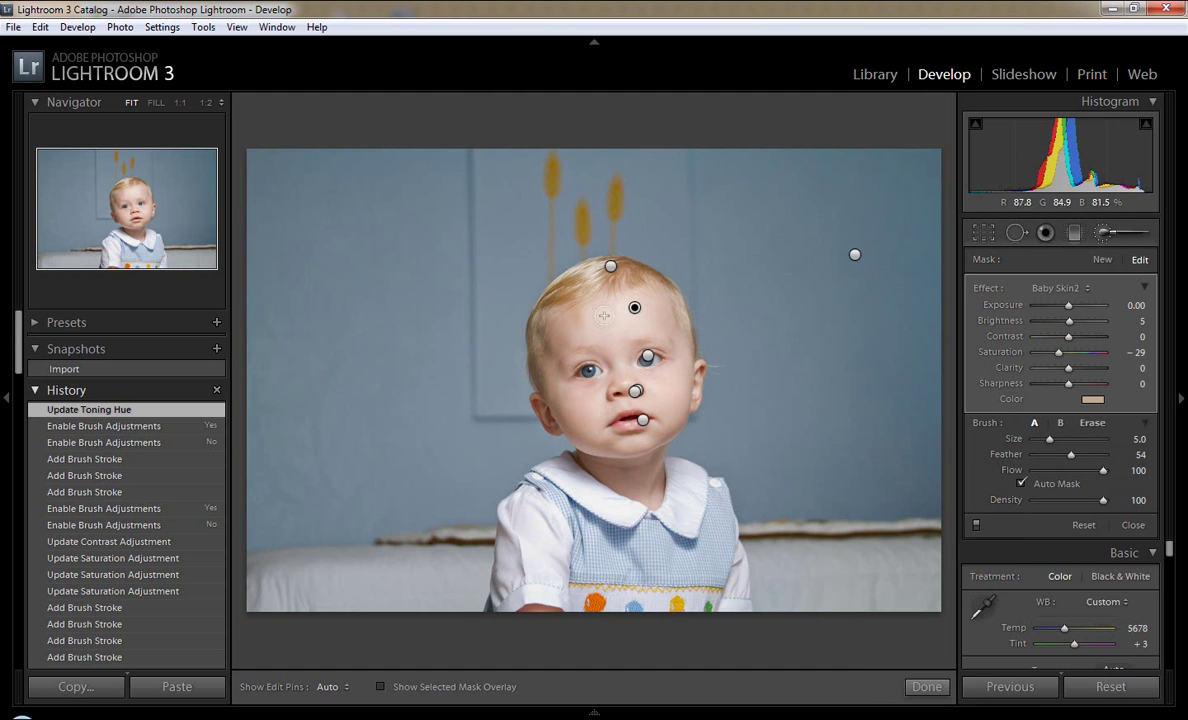
Step: Paint Baby Skin2 dabs across the face and forehead with a smaller brush
key(h)
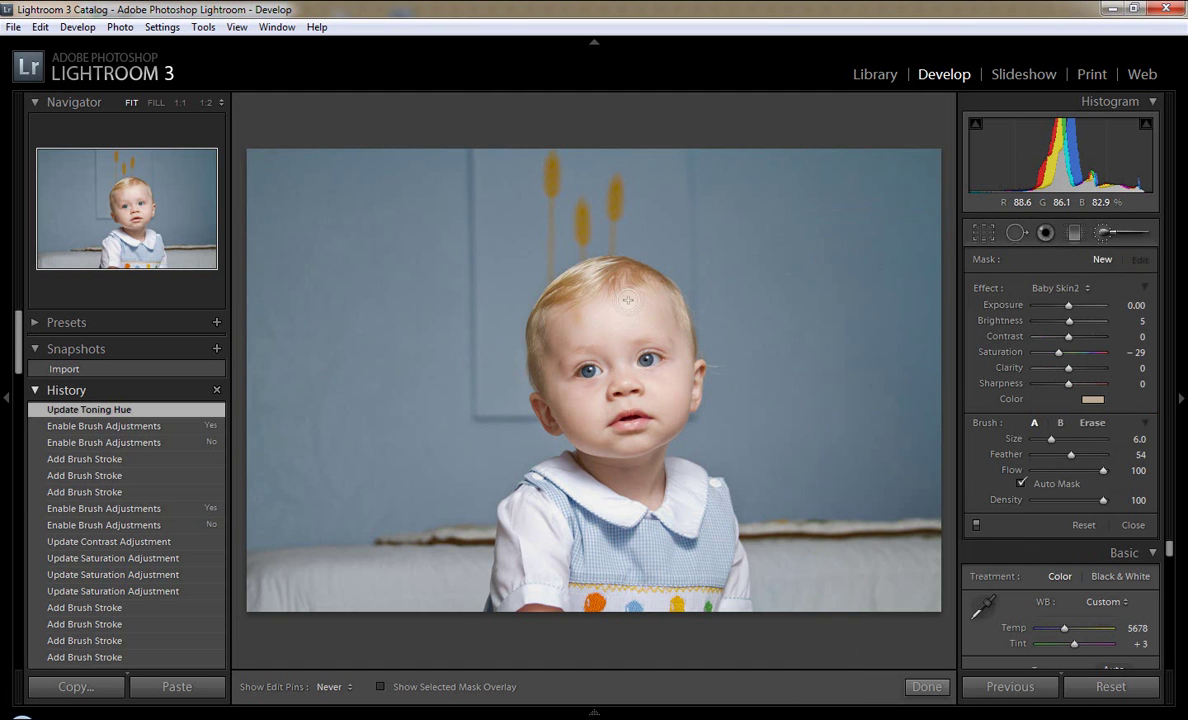
click(605, 336)
key(z)
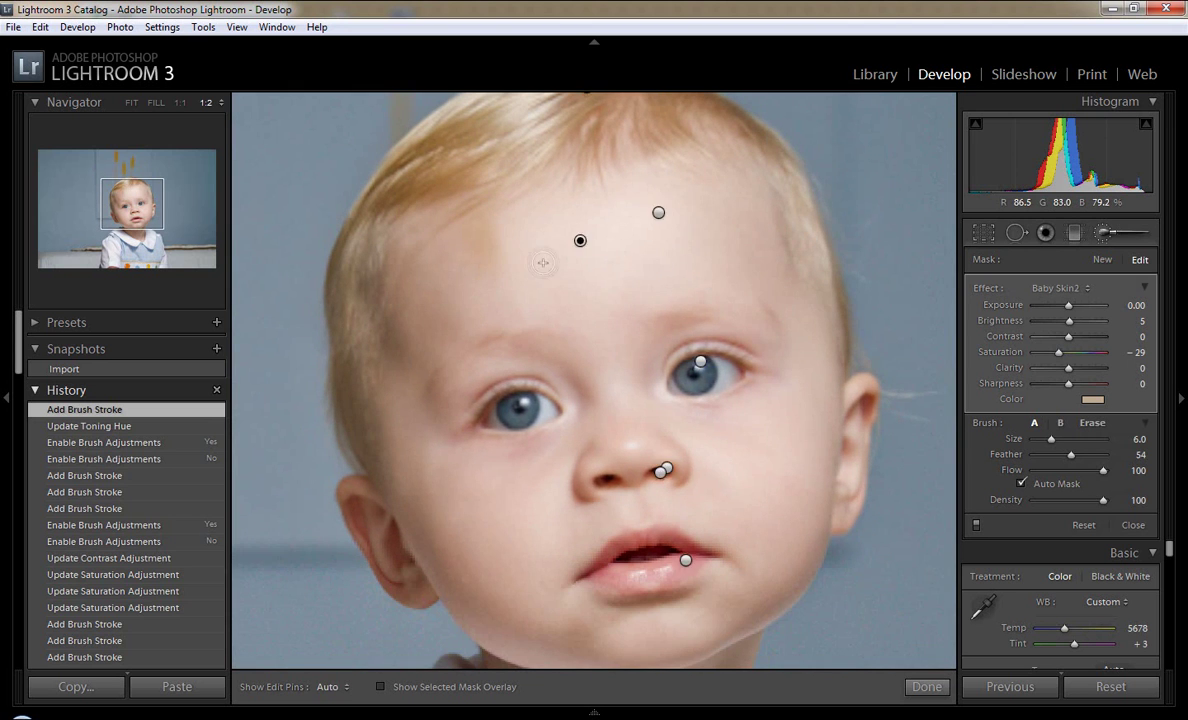
click(545, 267)
click(616, 436)
click(540, 224)
key([)
key([)
click(663, 471)
Step: Undo the stray nose strokes and repaint the adjustment carefully around the nose
key(ctrl+z)
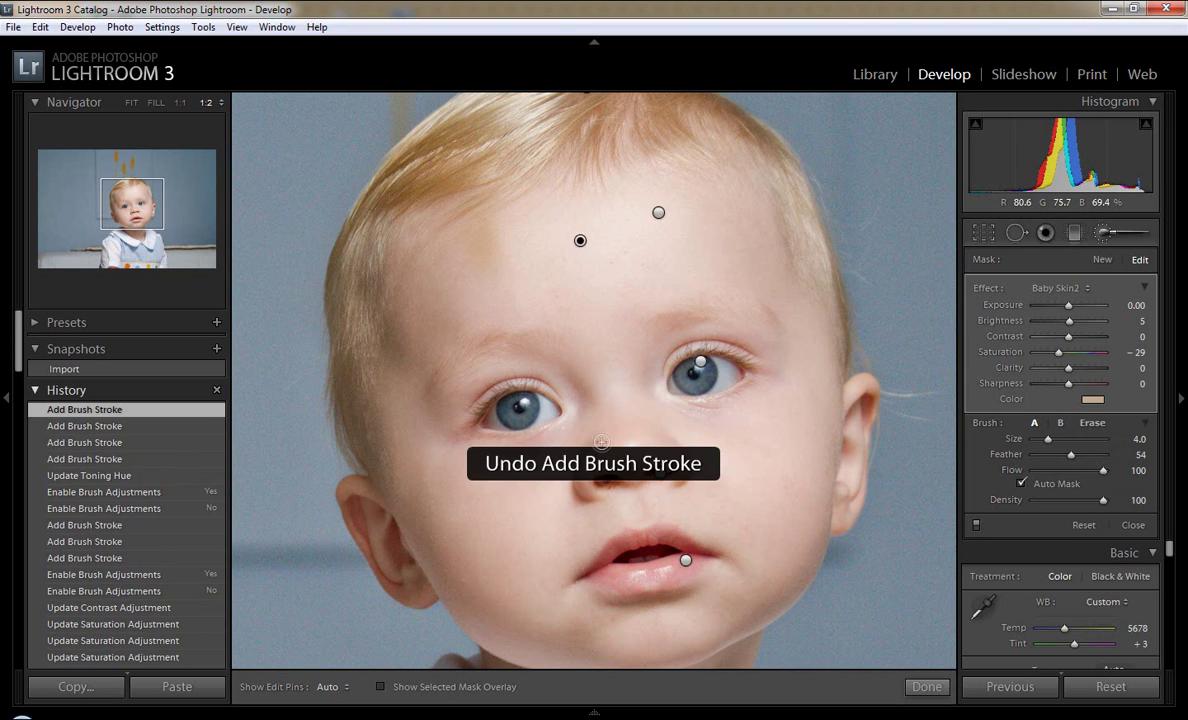
click(560, 498)
click(578, 505)
click(587, 463)
click(624, 478)
click(676, 481)
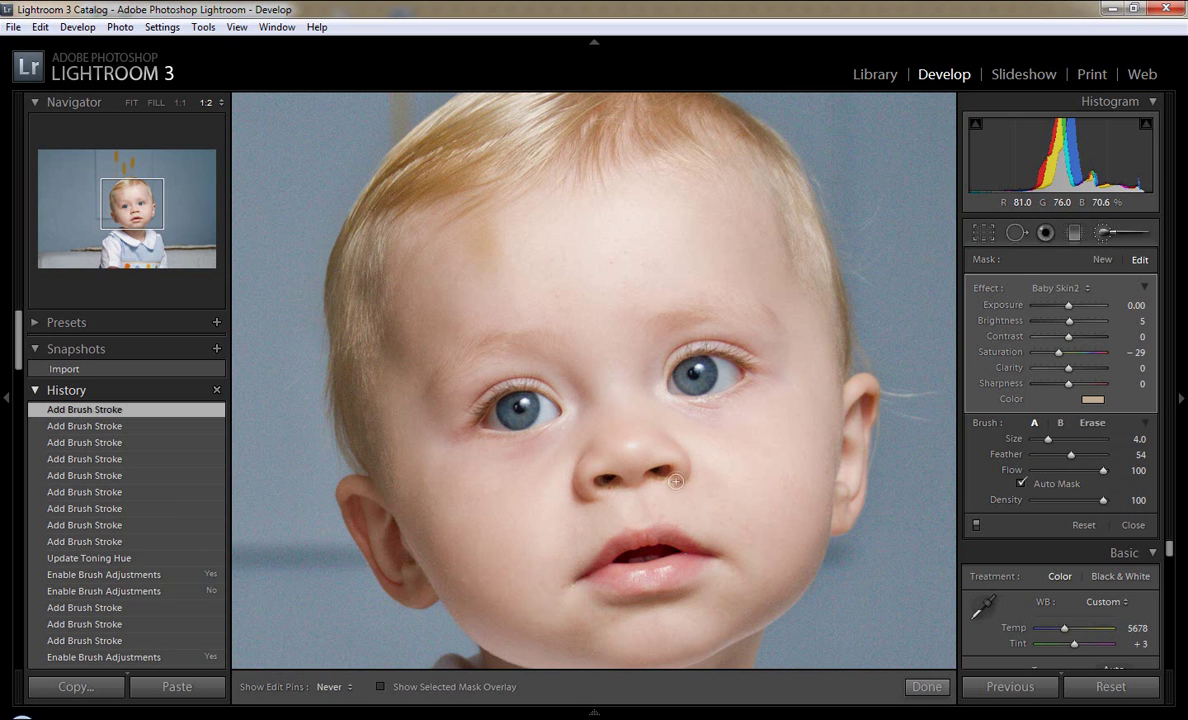
click(644, 475)
key(a)
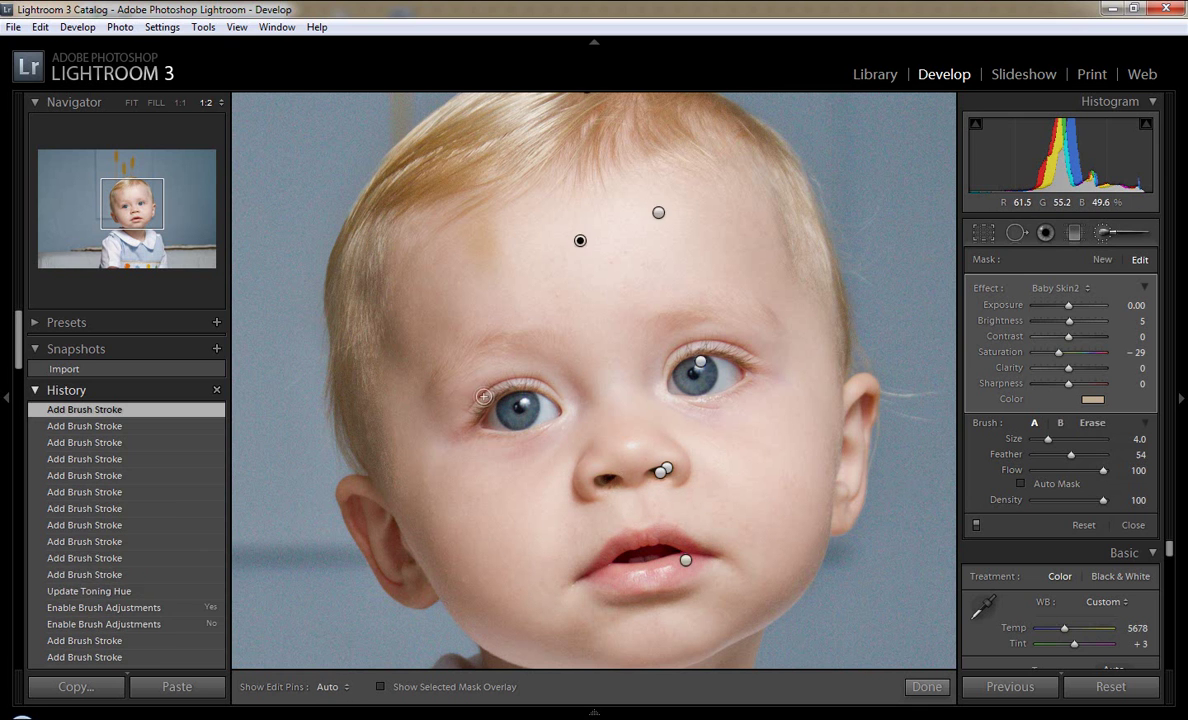
key(ctrl+z)
key(ctrl+z)
key(ctrl+z)
click(660, 471)
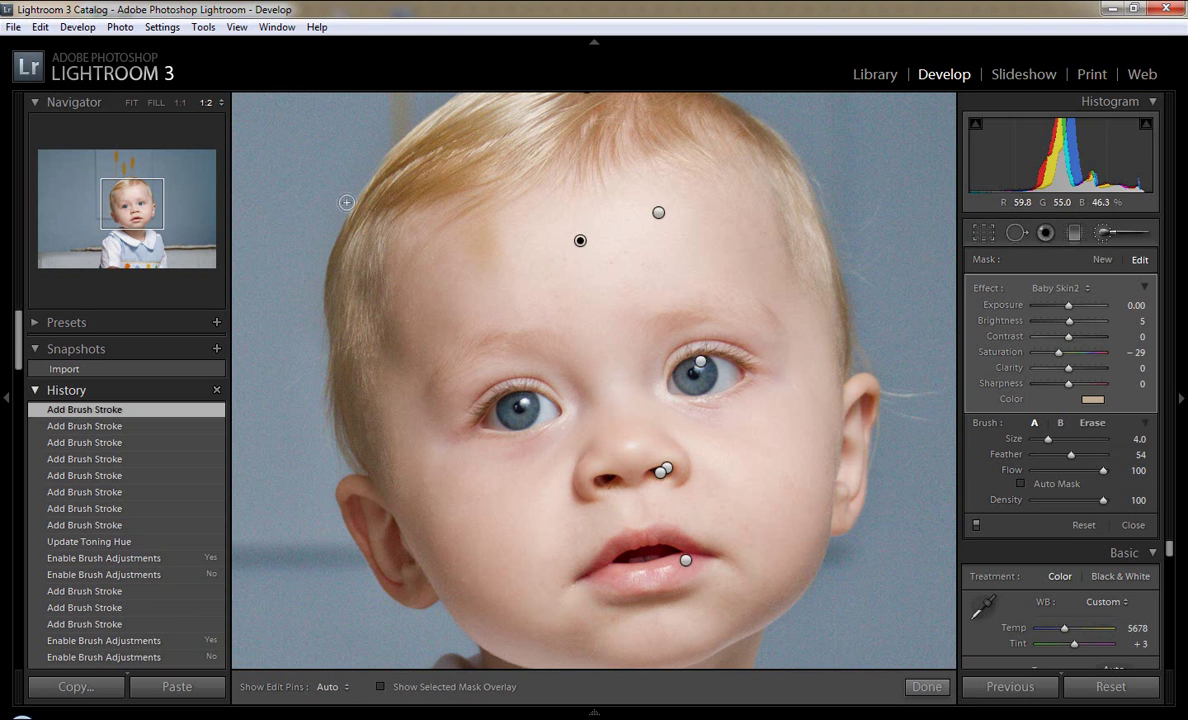
Step: Compare the photo with brush adjustments off and on, then paint another skin stroke
key(z)
key(bracketleft)
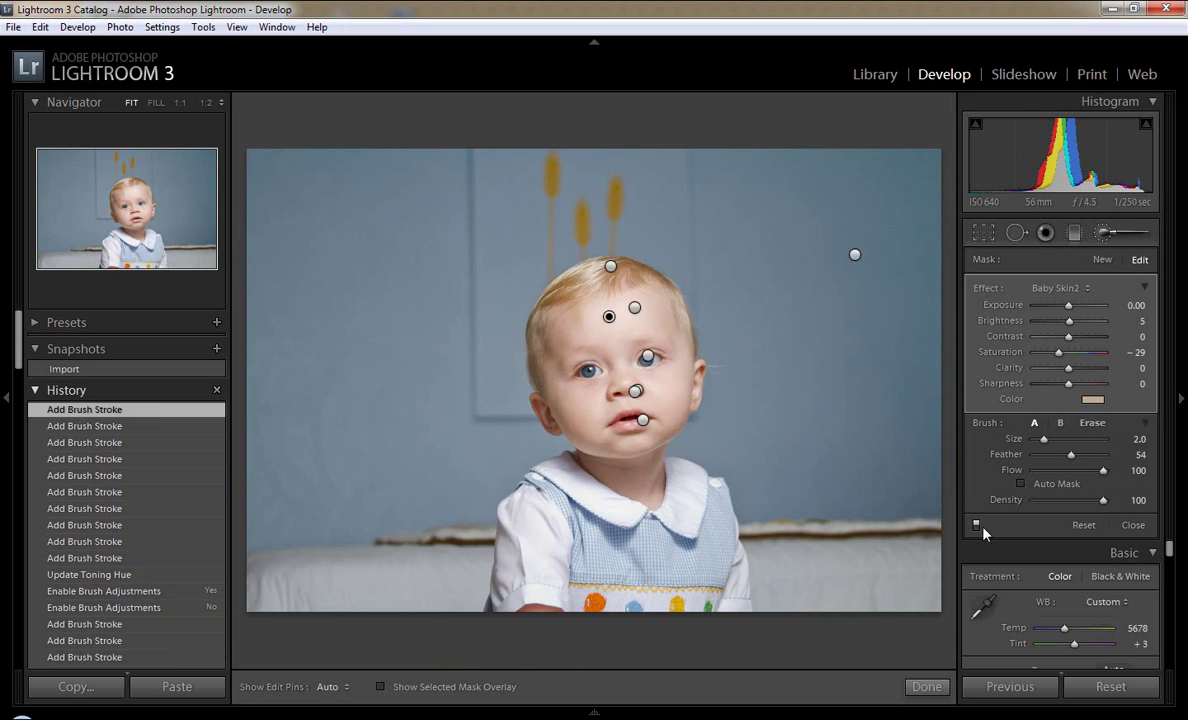
click(982, 526)
click(982, 526)
click(982, 526)
key(bracketright)
key(h)
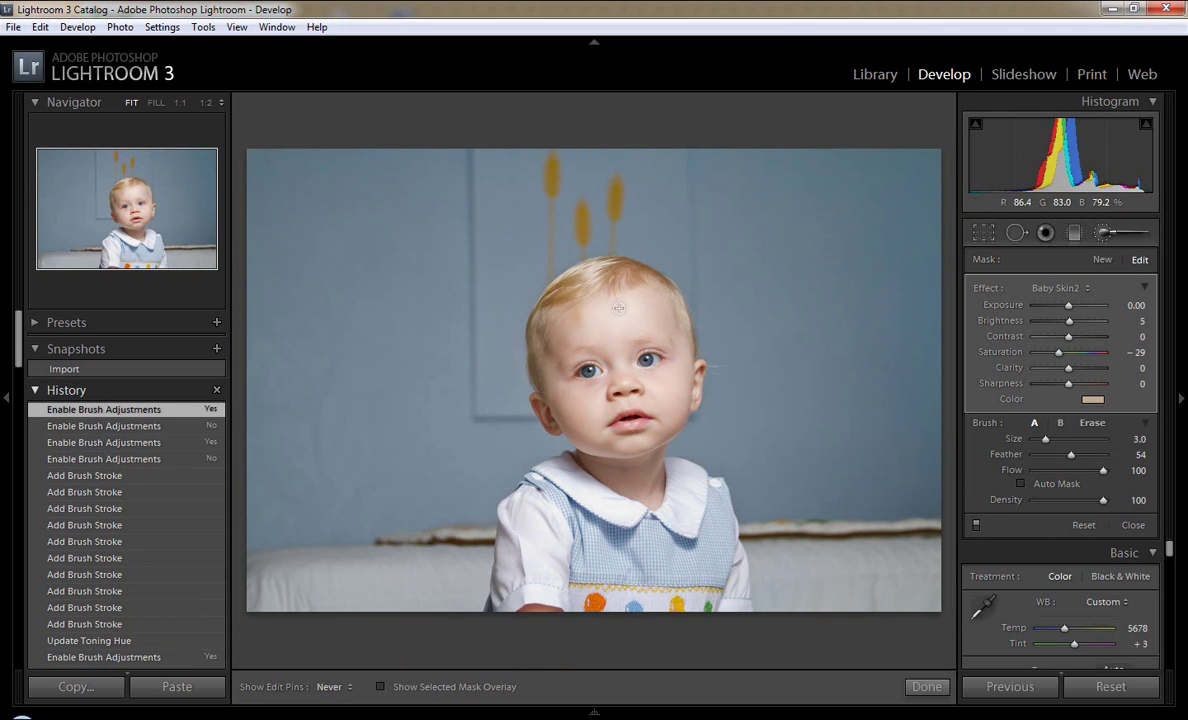
click(881, 408)
Step: Set the face adjustment's Saturation to −12, compare, and finish brushing
drag(1066, 355, 1069, 355)
key(z)
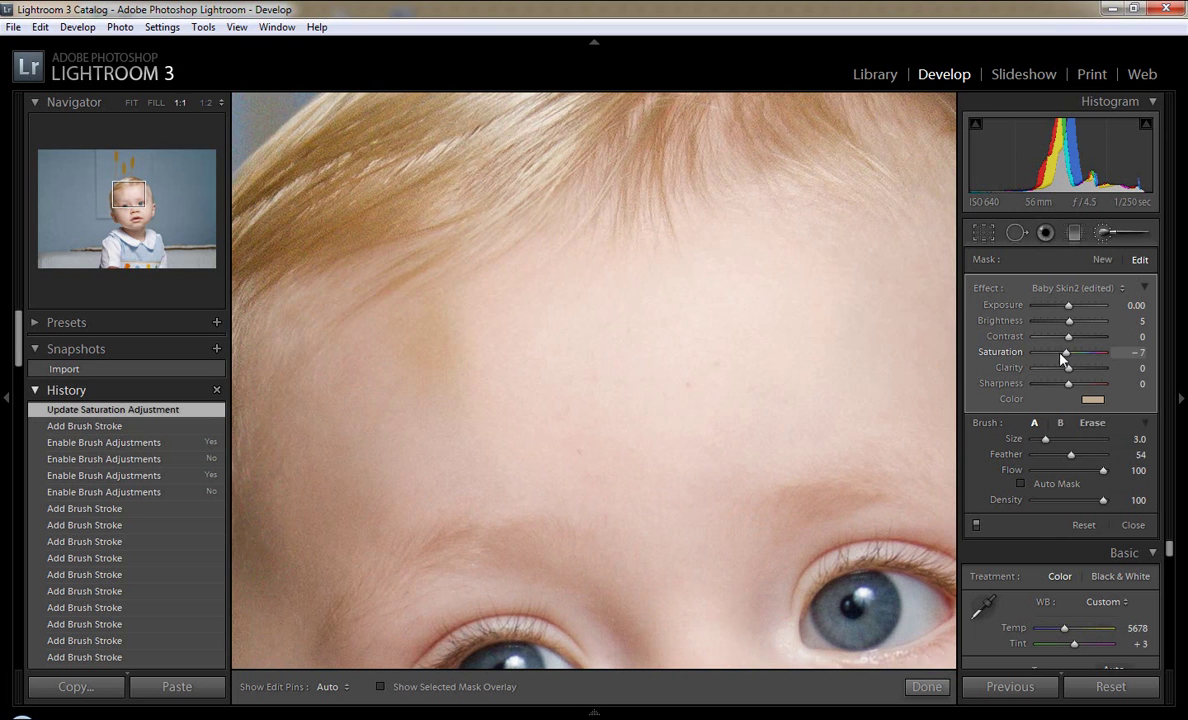
drag(1066, 355, 1064, 355)
key(z)
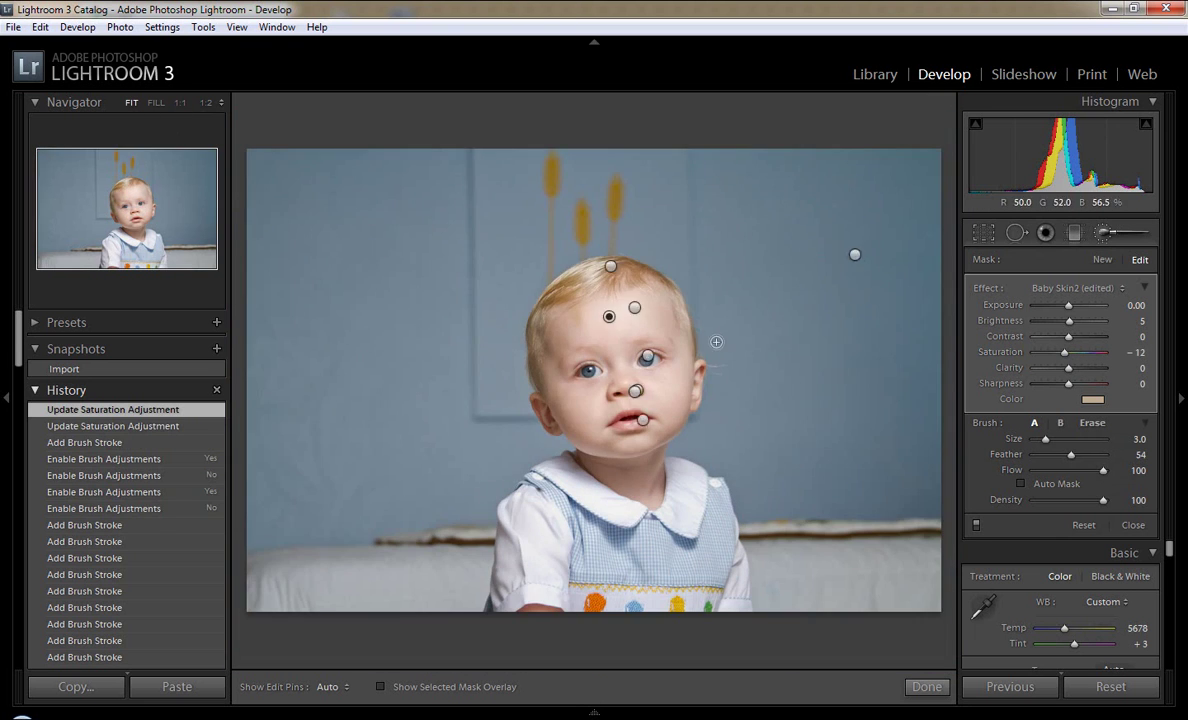
click(976, 524)
click(976, 524)
Step: Set global Contrast to −7, Fill Light to 16 and Blacks to 30
key(k)
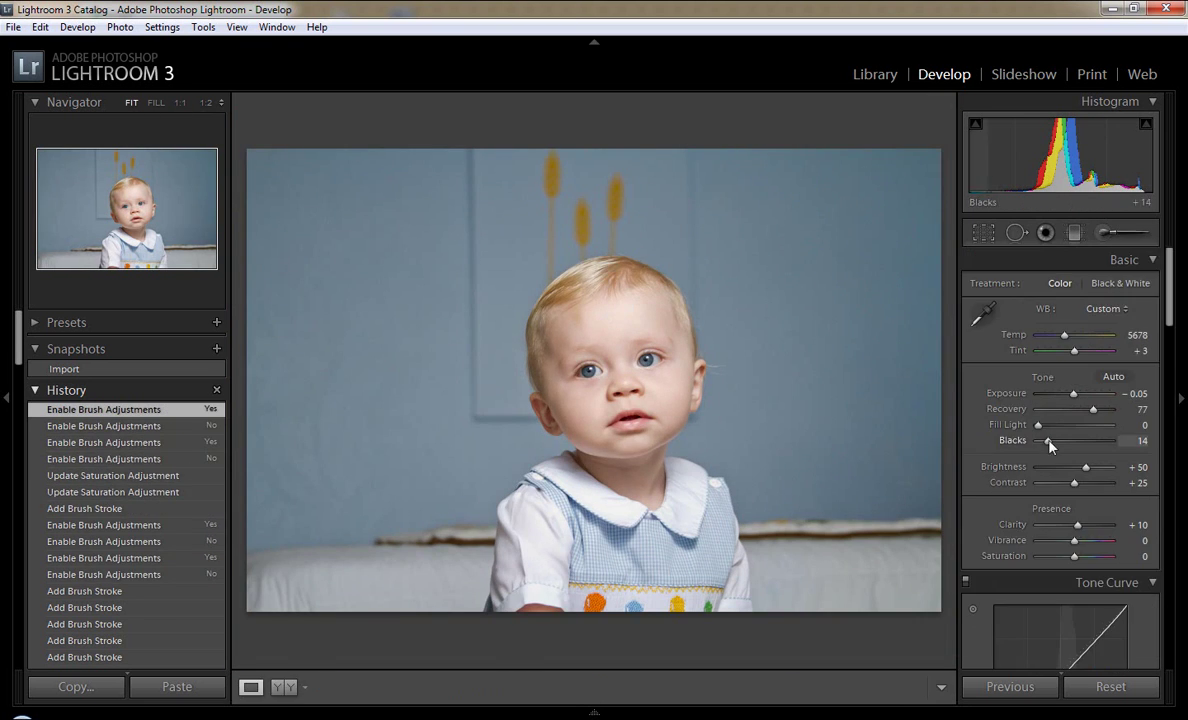
scroll(1047, 430, down, 3)
mouse_move(1086, 375)
mouse_down()
mouse_move(1057, 377)
mouse_move(1059, 408)
mouse_up()
scroll(1057, 400, up, 1)
mouse_move(1048, 363)
mouse_down()
mouse_move(1060, 363)
mouse_move(1050, 350)
mouse_move(1059, 364)
mouse_up()
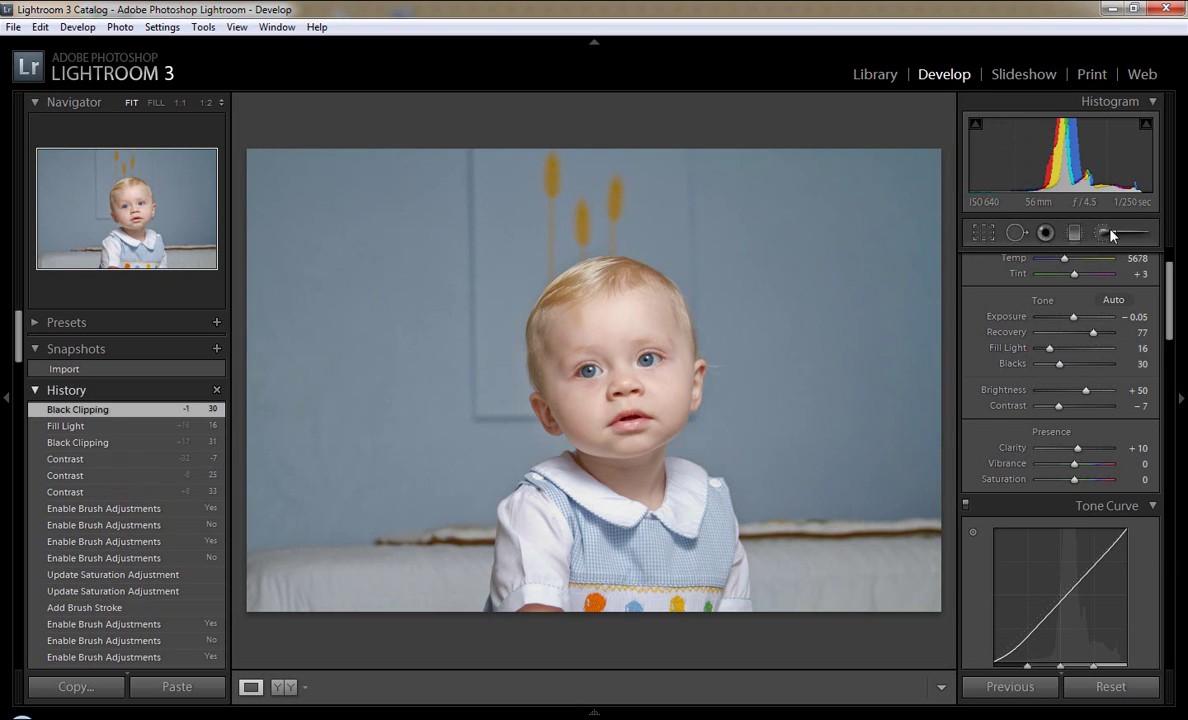
Step: Tint the background brush adjustment pale blue-gray and compare with adjustments off and on
click(1104, 232)
click(1093, 399)
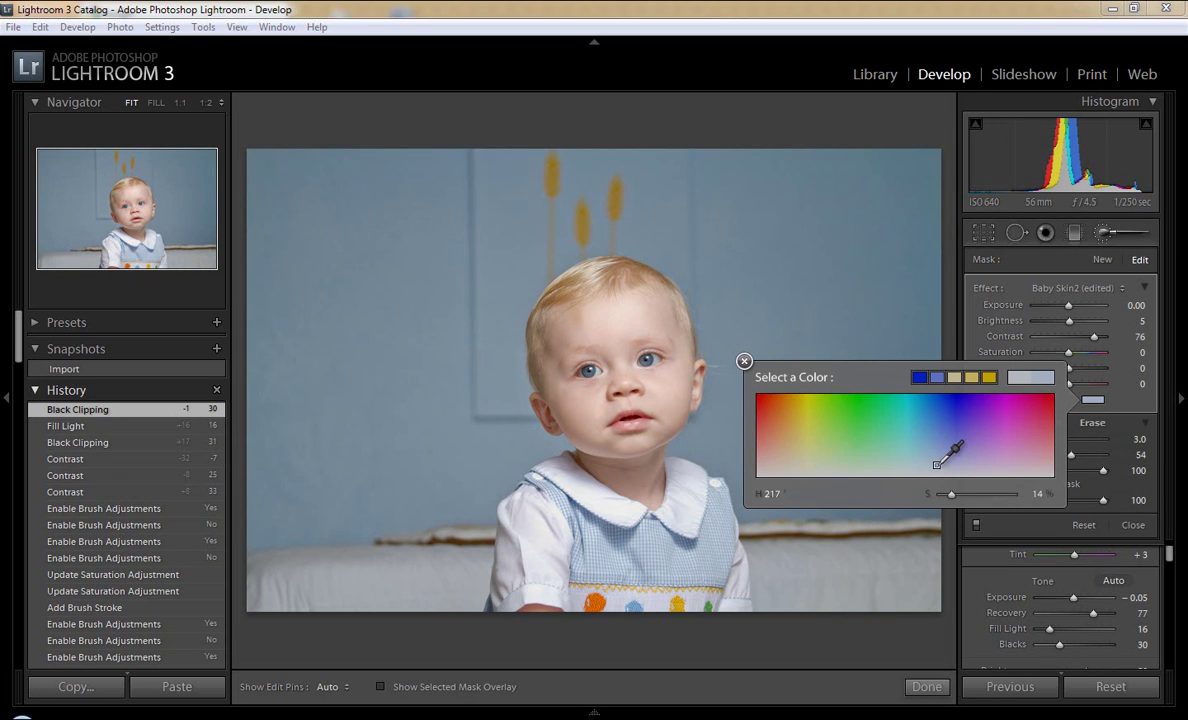
click(943, 463)
key(h)
click(390, 194)
click(976, 524)
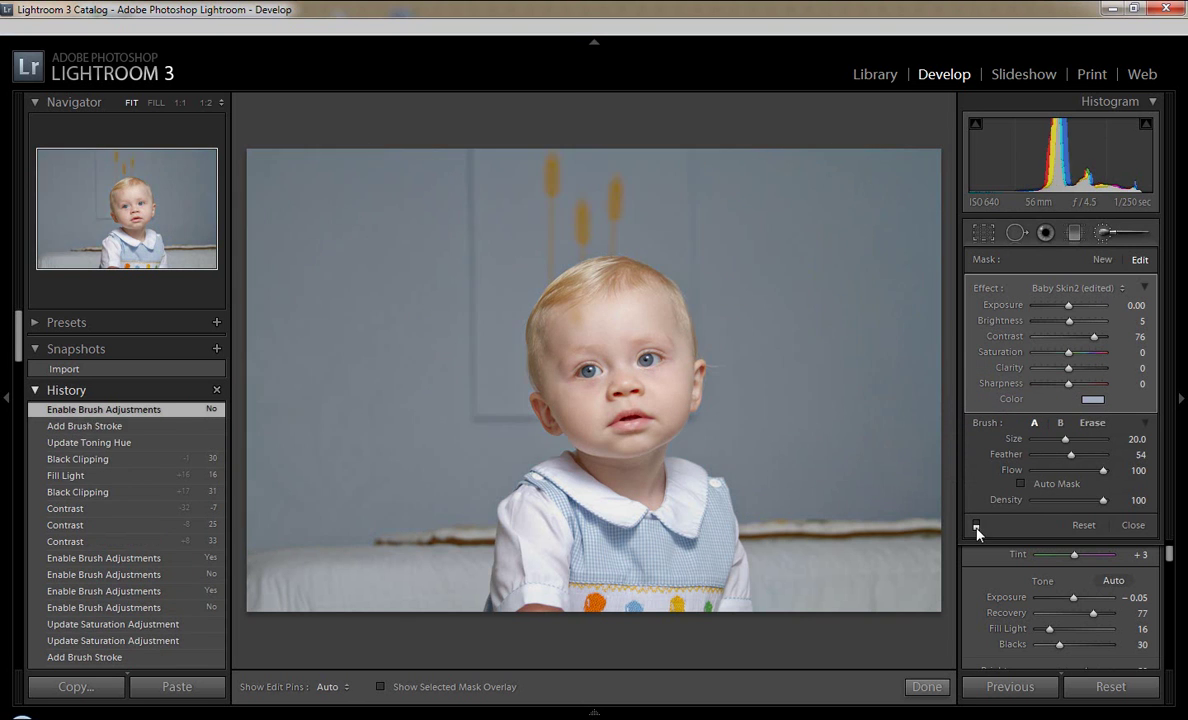
click(1102, 259)
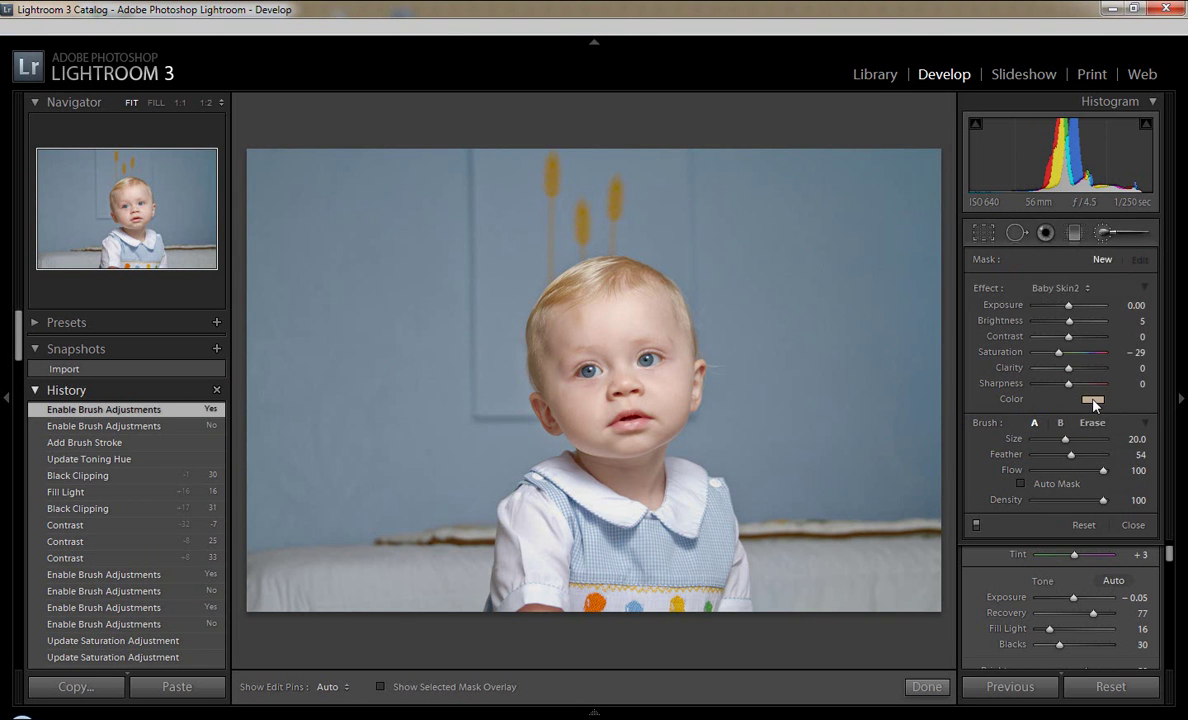
Step: Zoom to the face, paint a new Baby Skin2 adjustment on the chin at Brightness 10
key(z)
click(153, 203)
click(205, 102)
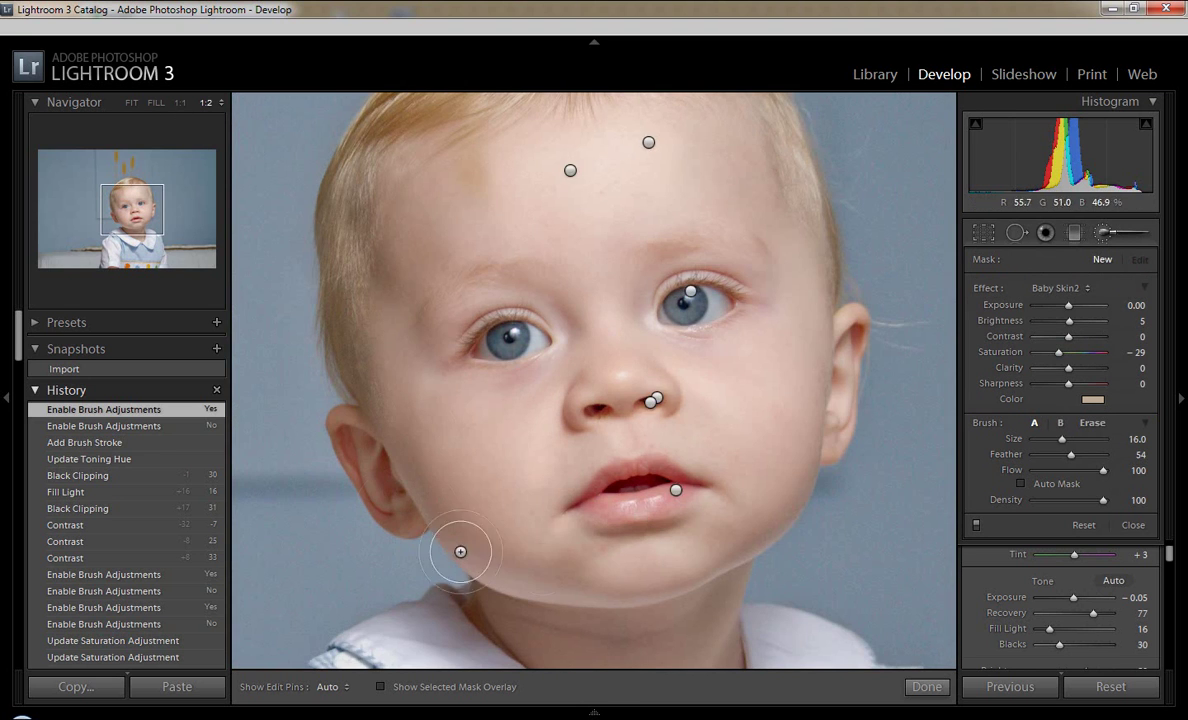
key(bracketleft)
key(bracketleft)
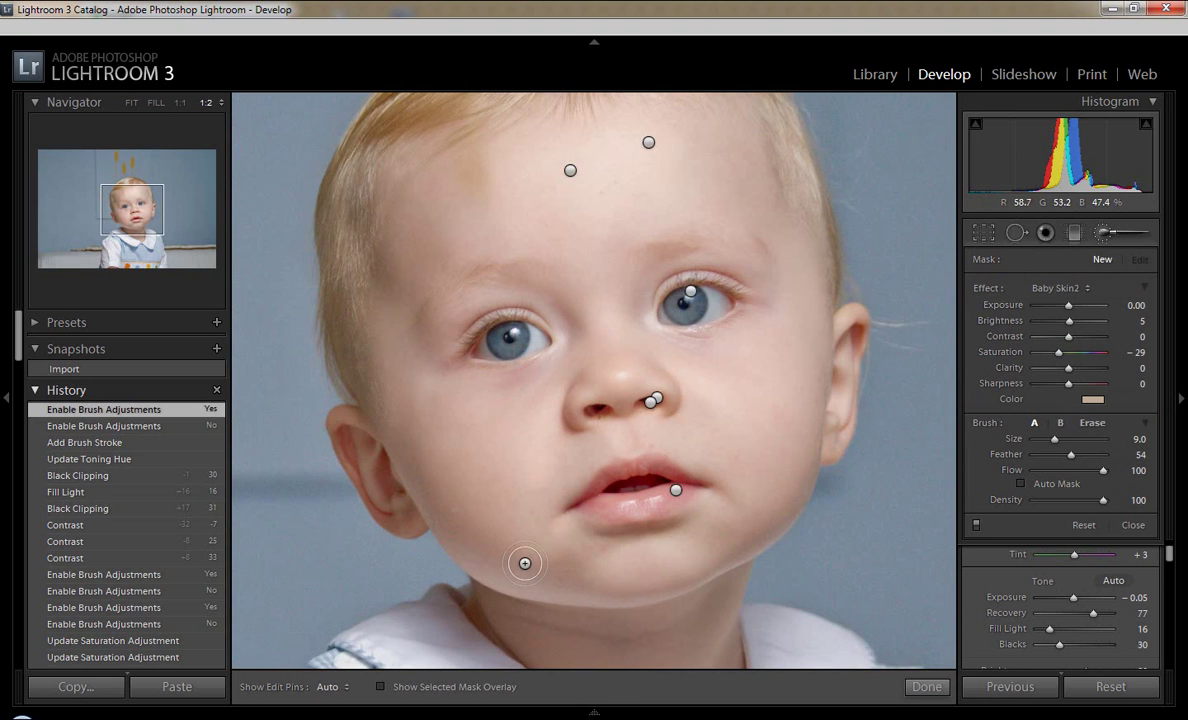
key(h)
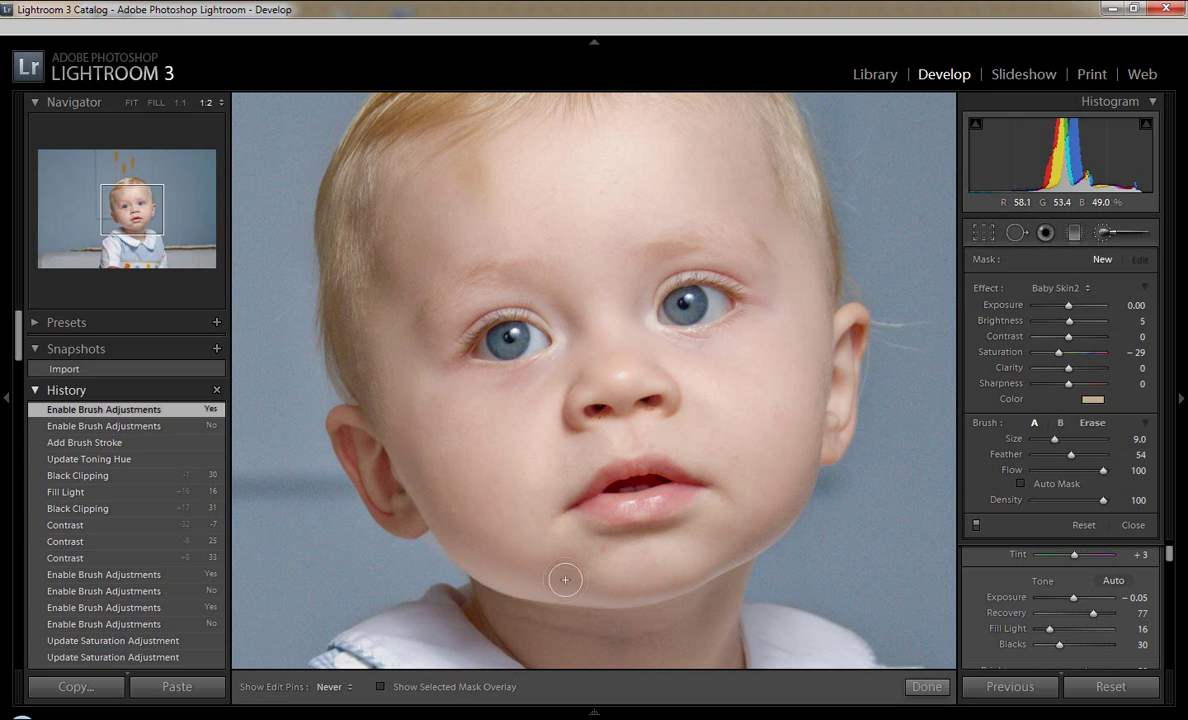
click(774, 526)
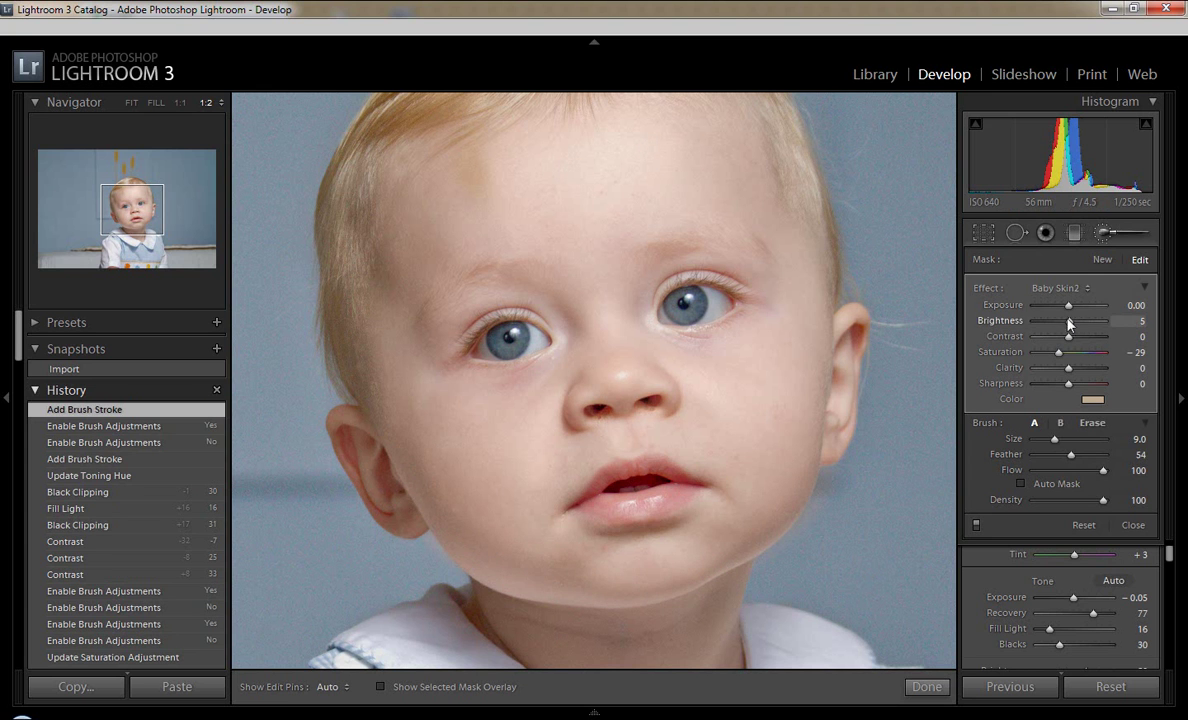
drag(1070, 325, 1073, 325)
Step: Erase the new adjustment's spill along the cheek edges
click(1092, 422)
drag(445, 576, 436, 462)
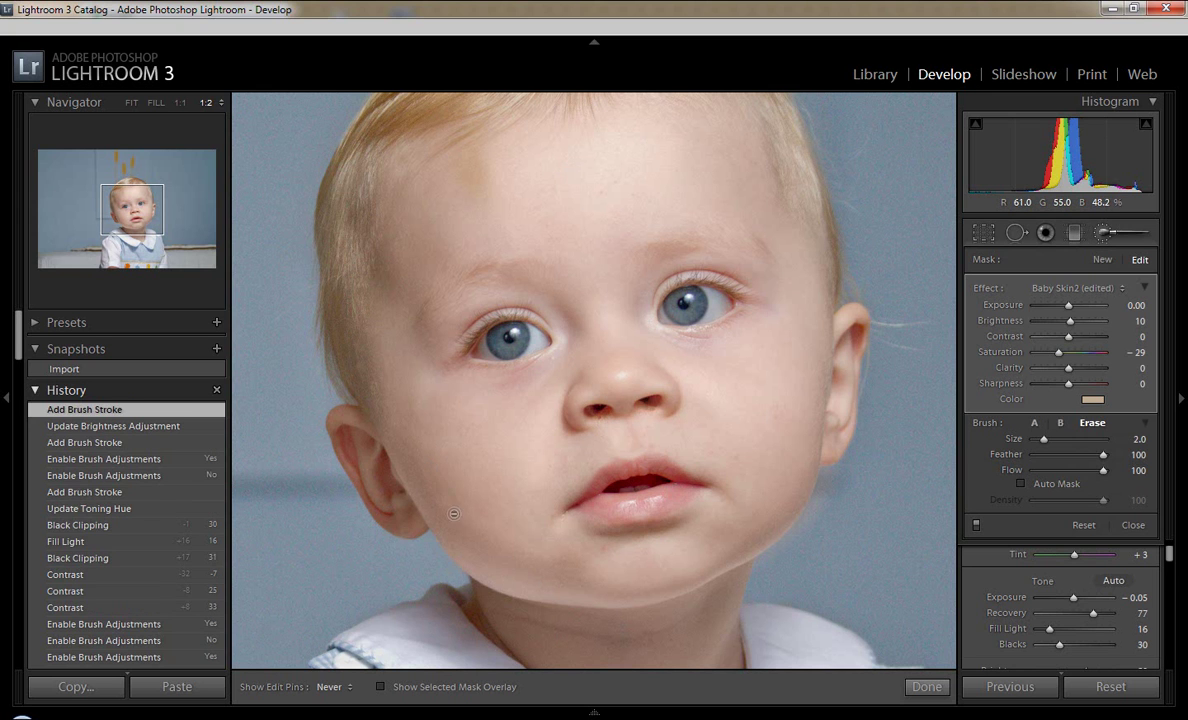
drag(597, 575, 557, 534)
scroll(843, 458, up, 3)
click(605, 624)
key(h)
Step: Reset the adjustment's Contrast to 0, set Saturation −27, and erase more near the cheek edge
drag(1068, 337, 1080, 350)
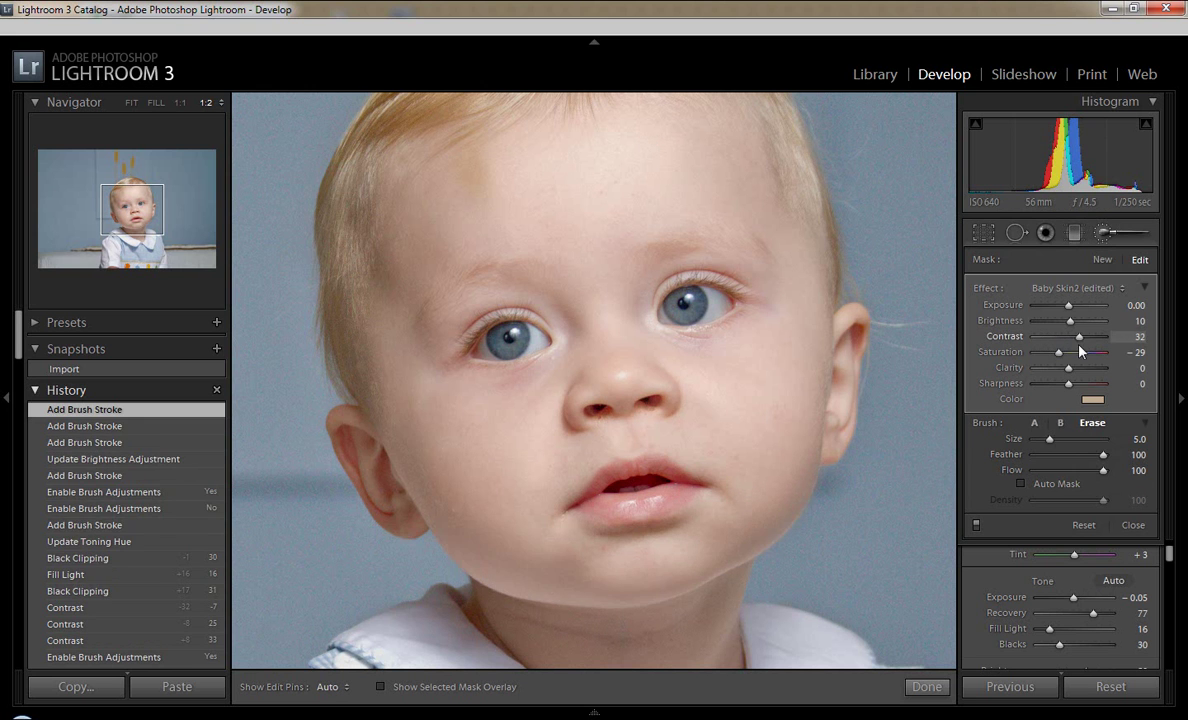
double_click(1078, 336)
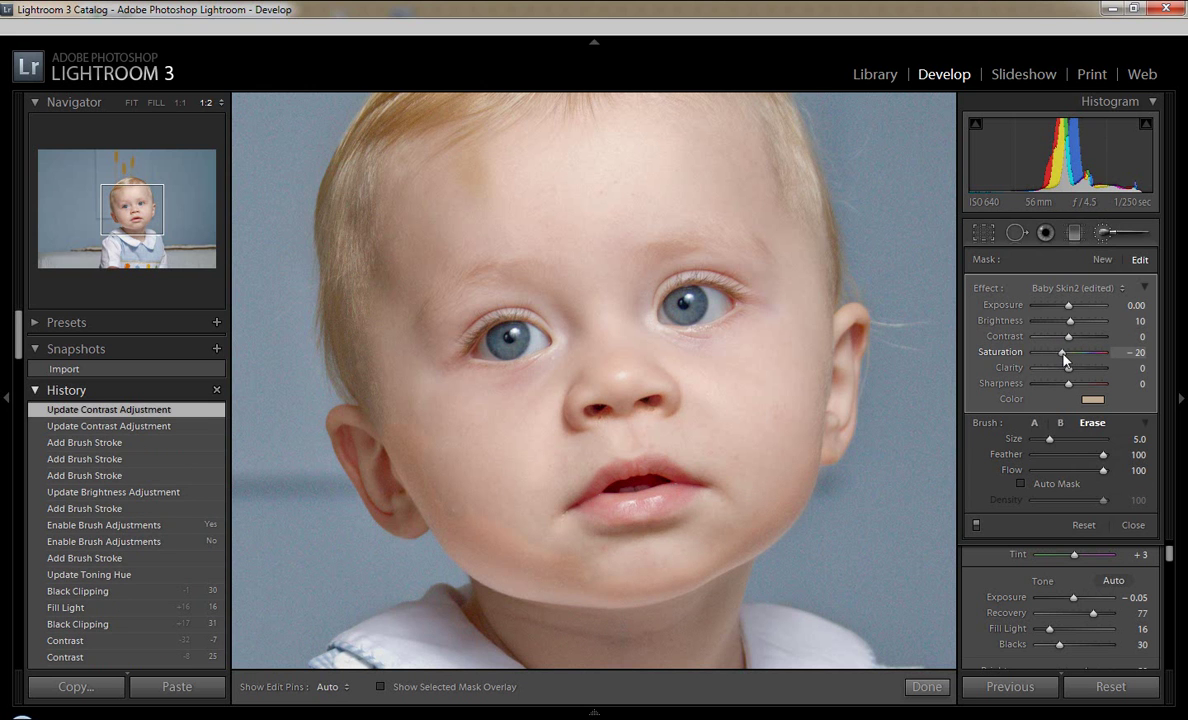
drag(1055, 354, 1060, 353)
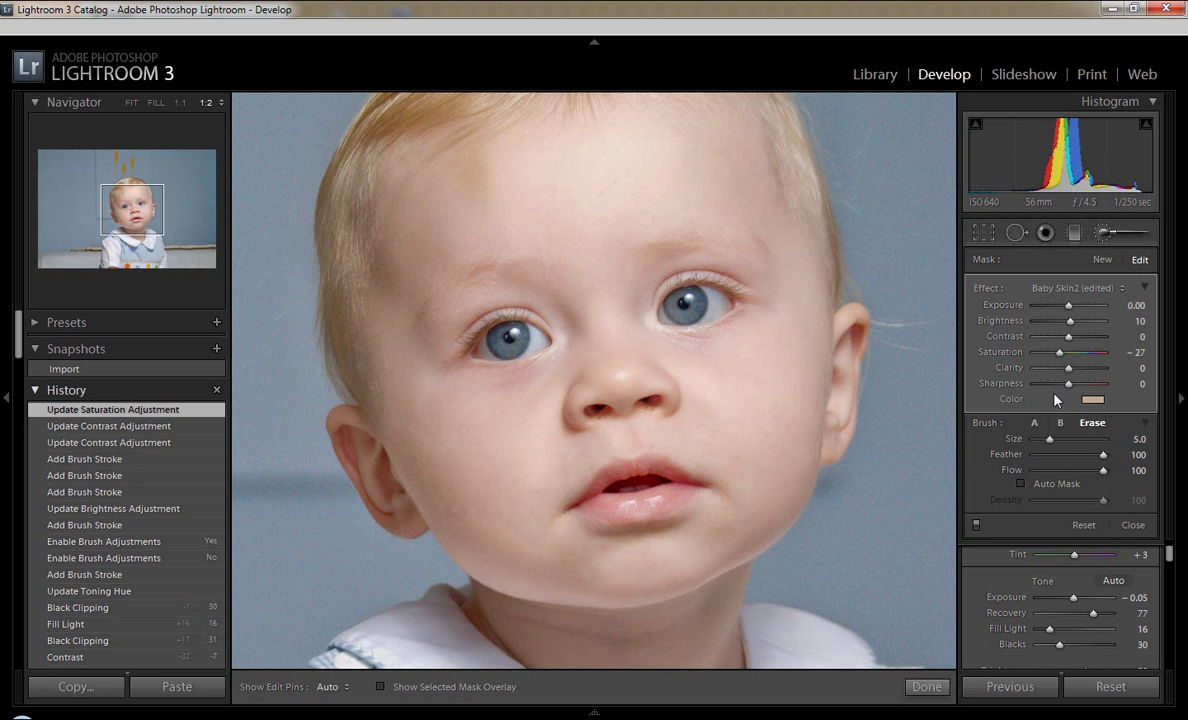
key(bracketleft)
key(bracketleft)
key(bracketleft)
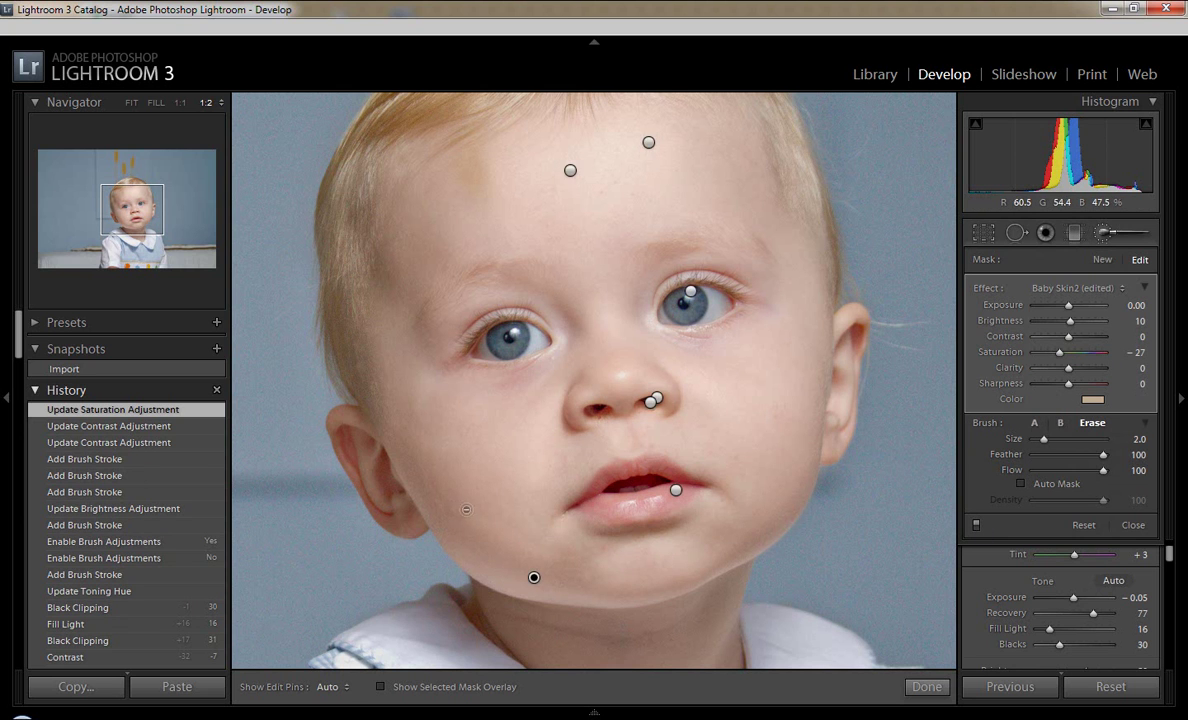
key(h)
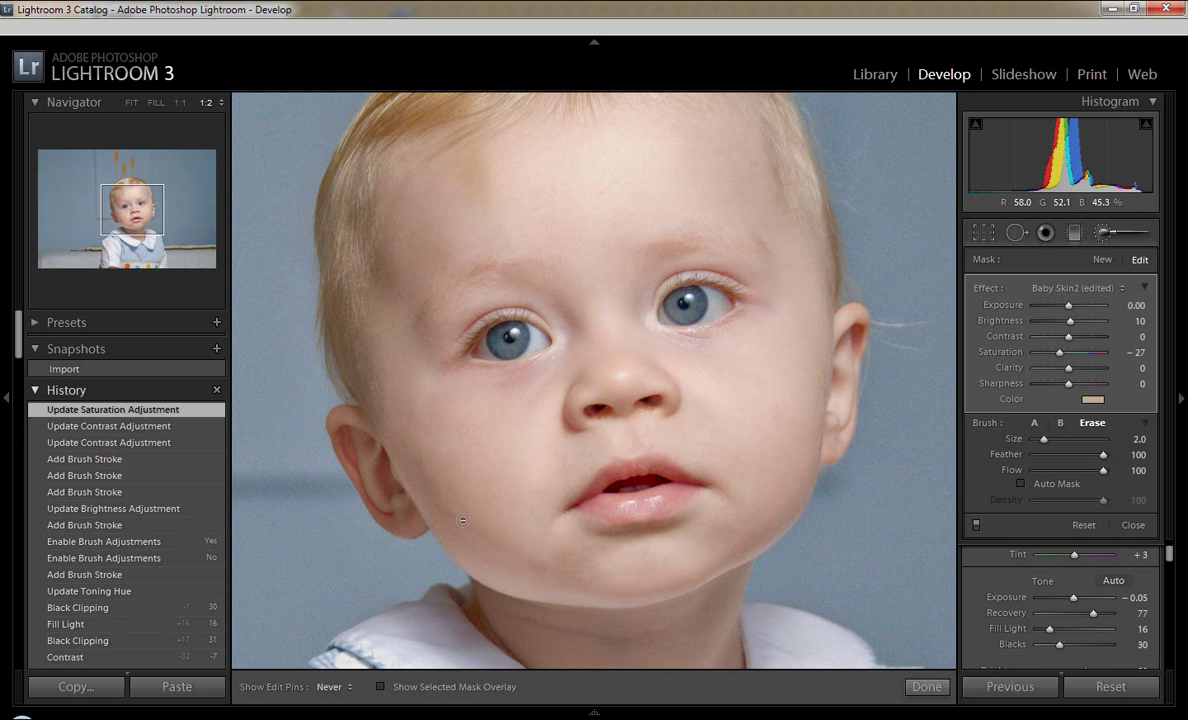
mouse_move(400, 470)
mouse_down()
mouse_move(424, 499)
mouse_move(430, 480)
mouse_up()
key(h)
key(h)
key(bracketright)
key(bracketright)
key(bracketright)
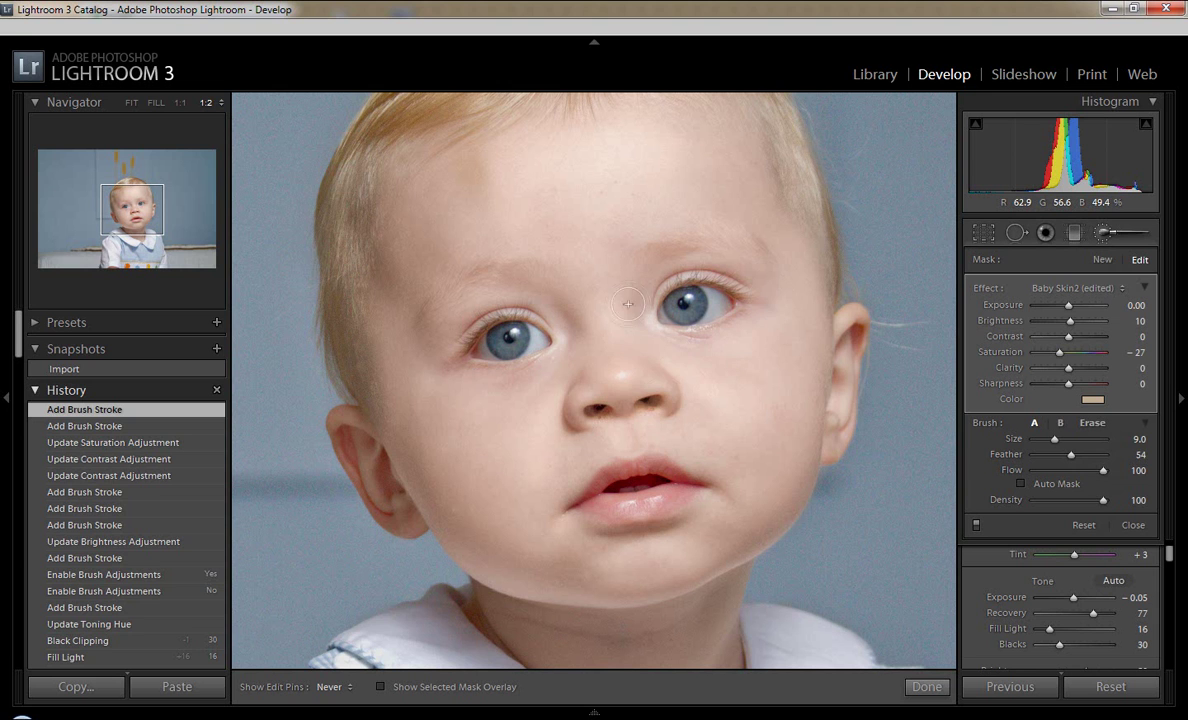
Step: With the mask overlay shown, paint the adjustment over the face, cheeks and neck using edge-aware masking
click(131, 102)
key(o)
drag(555, 300, 612, 315)
mouse_move(670, 385)
mouse_down()
mouse_move(615, 400)
mouse_move(650, 500)
mouse_up()
drag(1052, 439, 1049, 439)
click(1020, 483)
drag(597, 449, 558, 420)
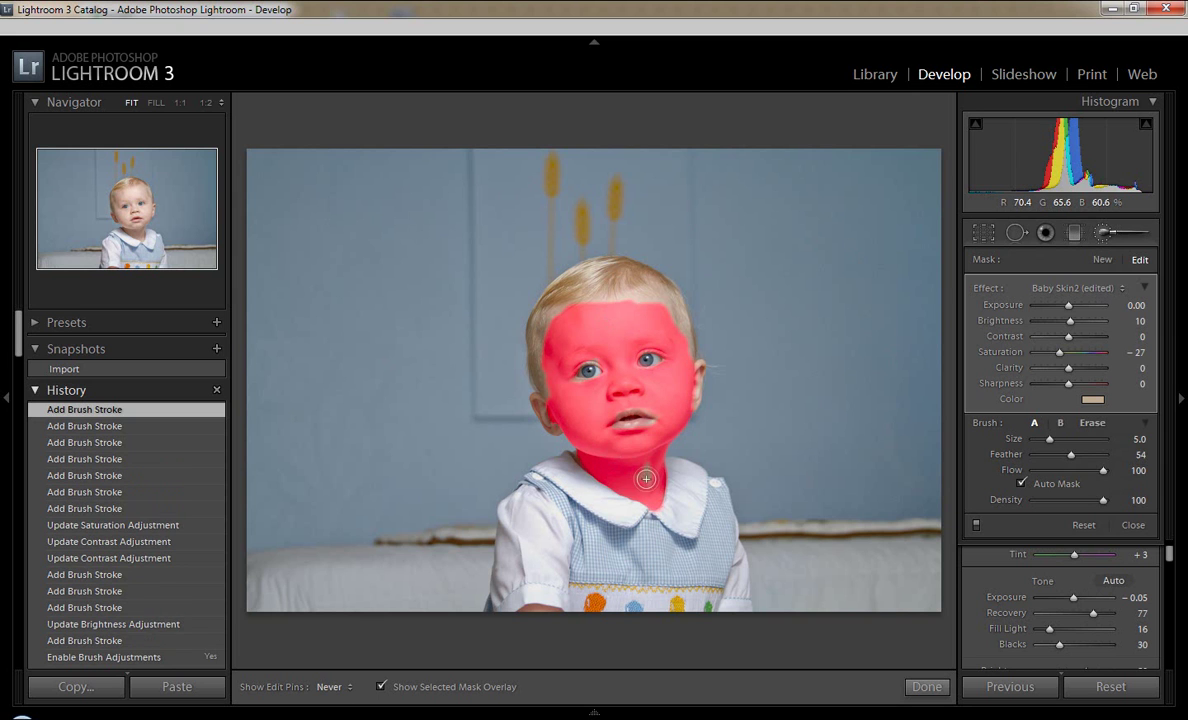
drag(701, 366, 630, 380)
mouse_move(505, 370)
mouse_down()
mouse_move(540, 405)
mouse_move(601, 411)
mouse_up()
key(o)
click(976, 524)
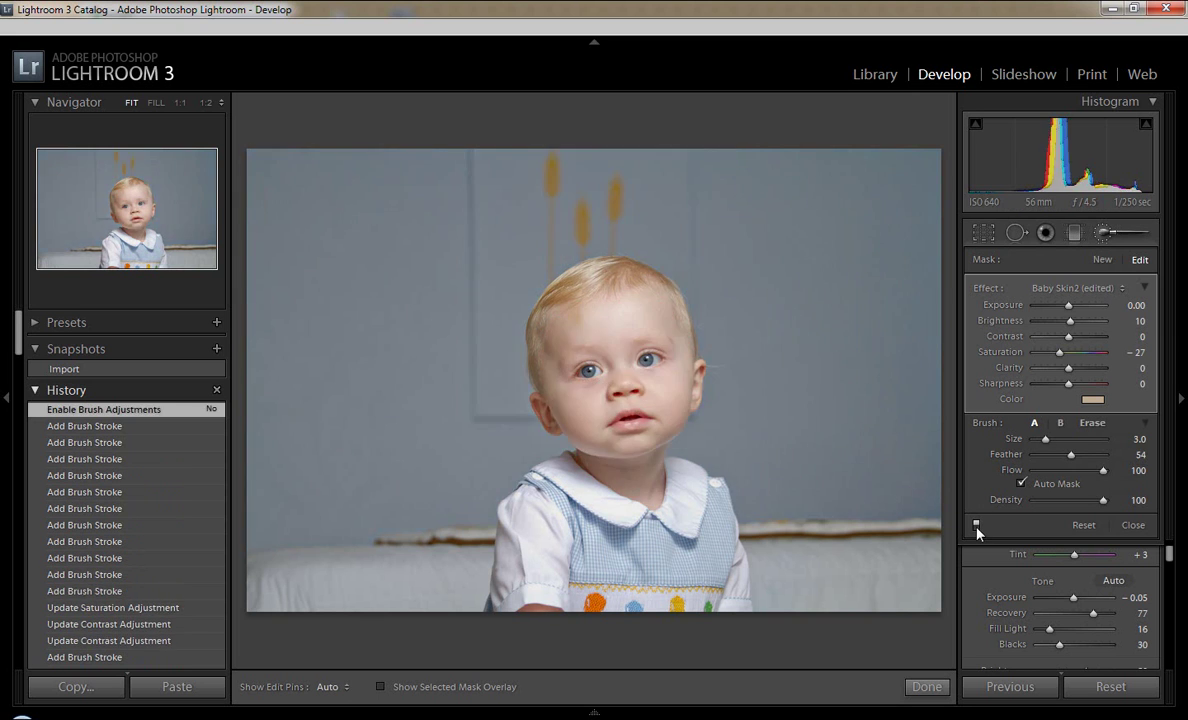
Step: Paint a new skin adjustment on the face at Saturation −27 and Brightness 5
click(1101, 262)
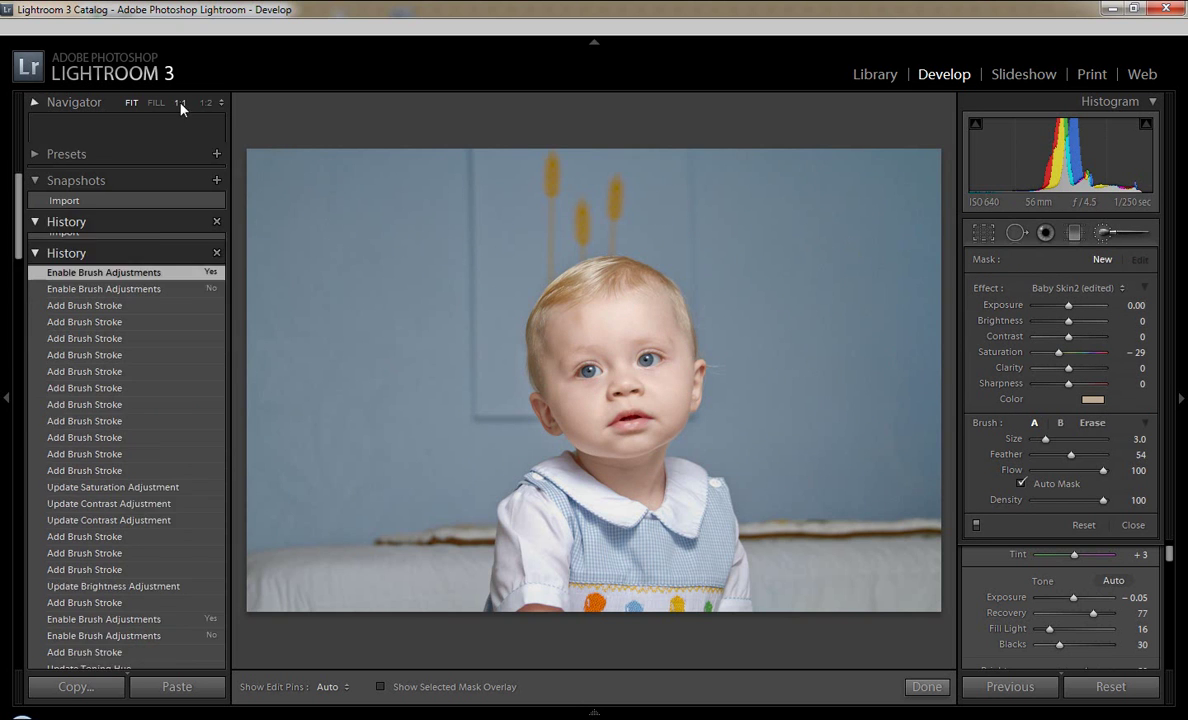
click(161, 97)
key(h)
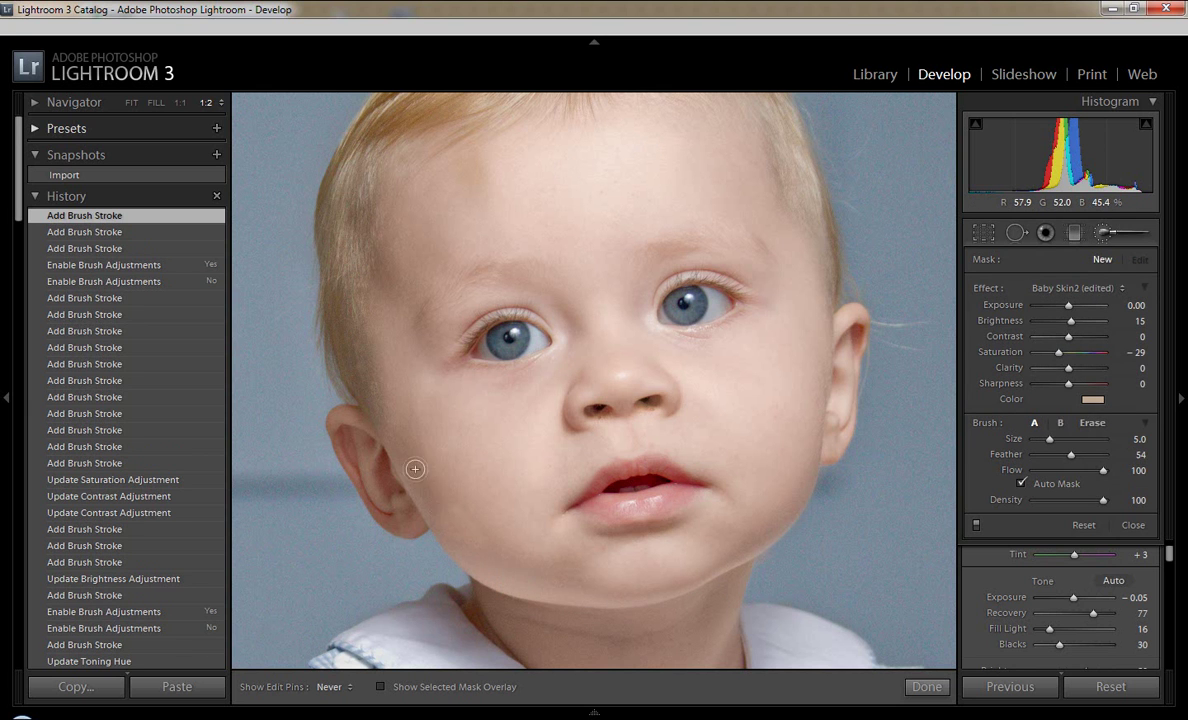
drag(415, 469, 527, 527)
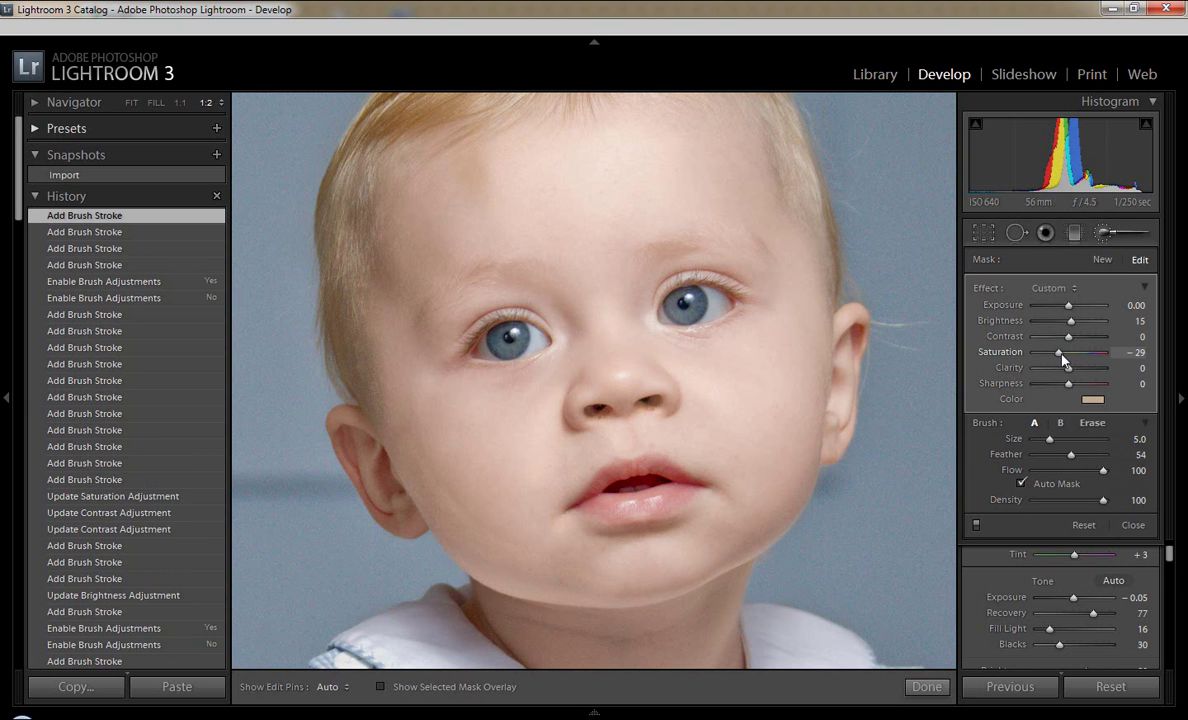
drag(1062, 354, 1072, 327)
key(bracketleft)
key(h)
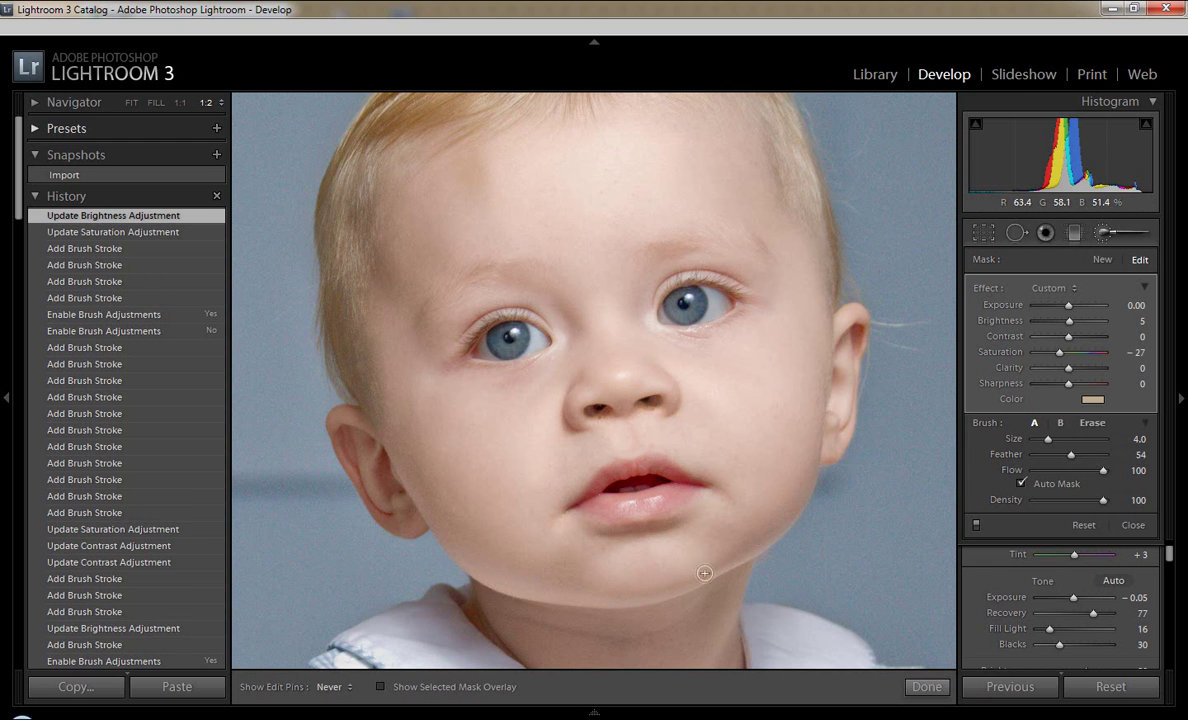
drag(722, 482, 733, 554)
Step: Dab more softening onto several spots of the baby's skin
click(819, 461)
key(h)
click(493, 584)
click(392, 286)
key(h)
key(h)
key(h)
click(441, 156)
key(h)
key(h)
click(603, 436)
key(h)
click(603, 532)
key(h)
Step: Zoom out, compare with brush adjustments off and on, then zoom back to 1:2
click(131, 102)
click(976, 525)
click(976, 525)
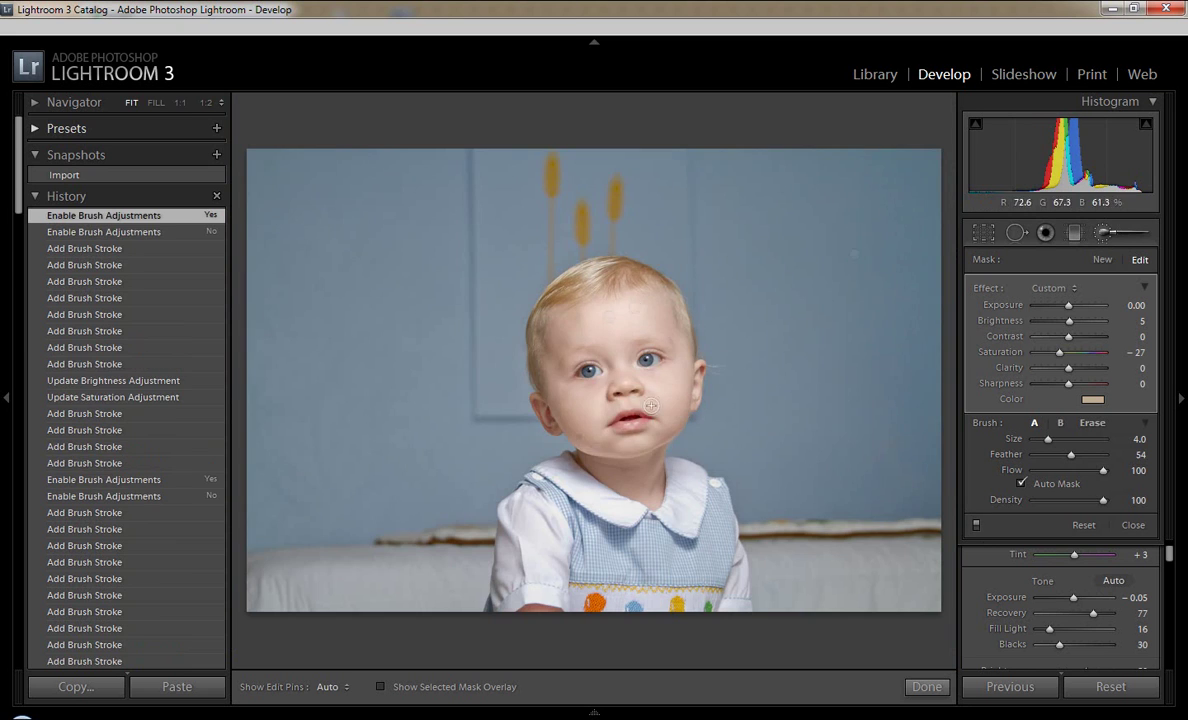
click(180, 102)
click(66, 102)
Step: Erase stray adjustment near the face edge and select the chin adjustment with its mask overlay
click(1092, 422)
key(h)
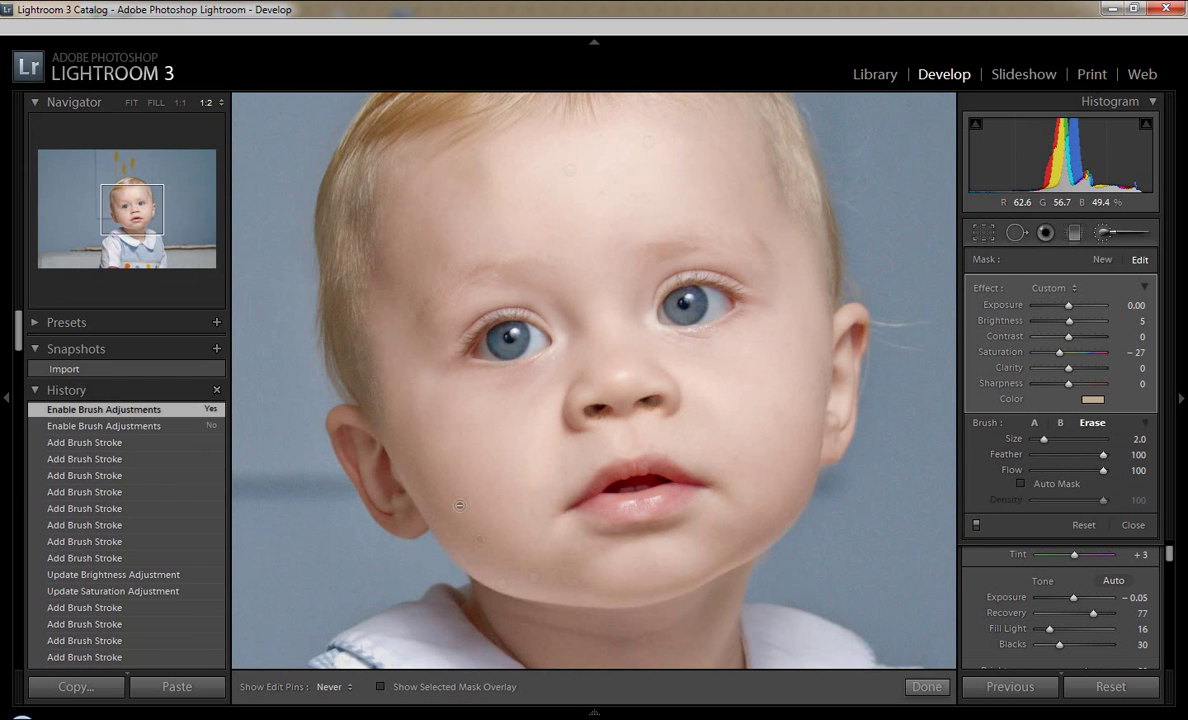
mouse_move(417, 468)
mouse_down()
mouse_move(403, 415)
mouse_move(398, 430)
mouse_up()
key(h)
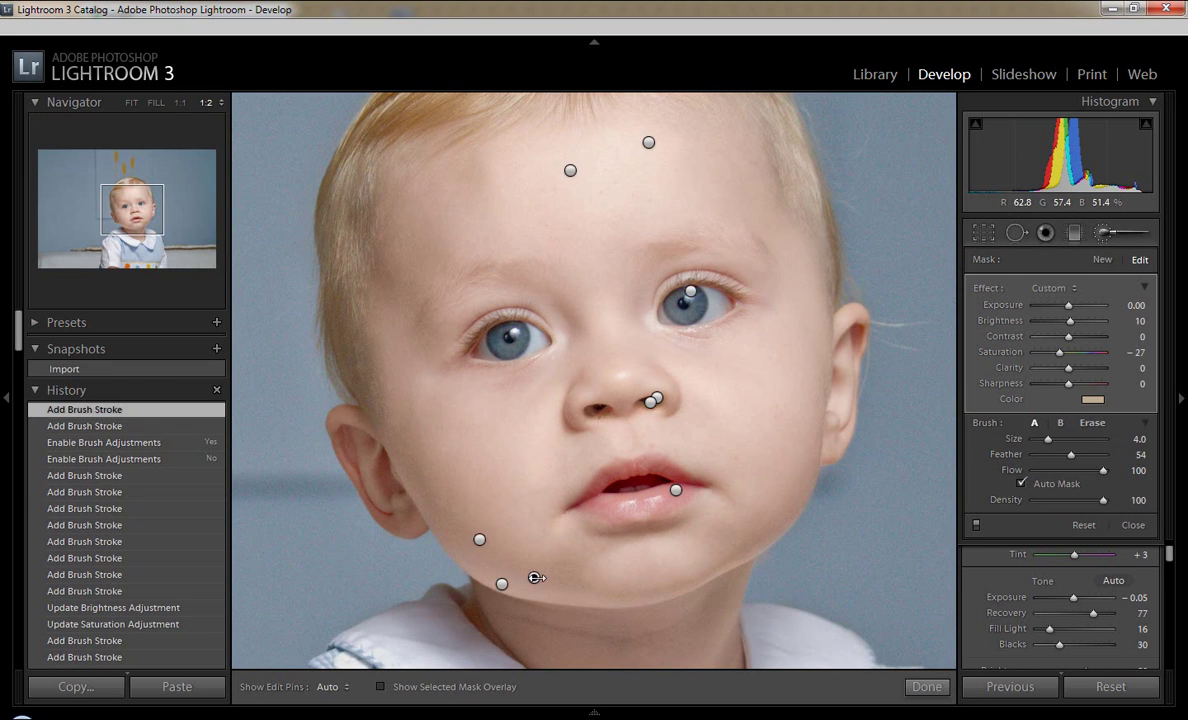
click(501, 583)
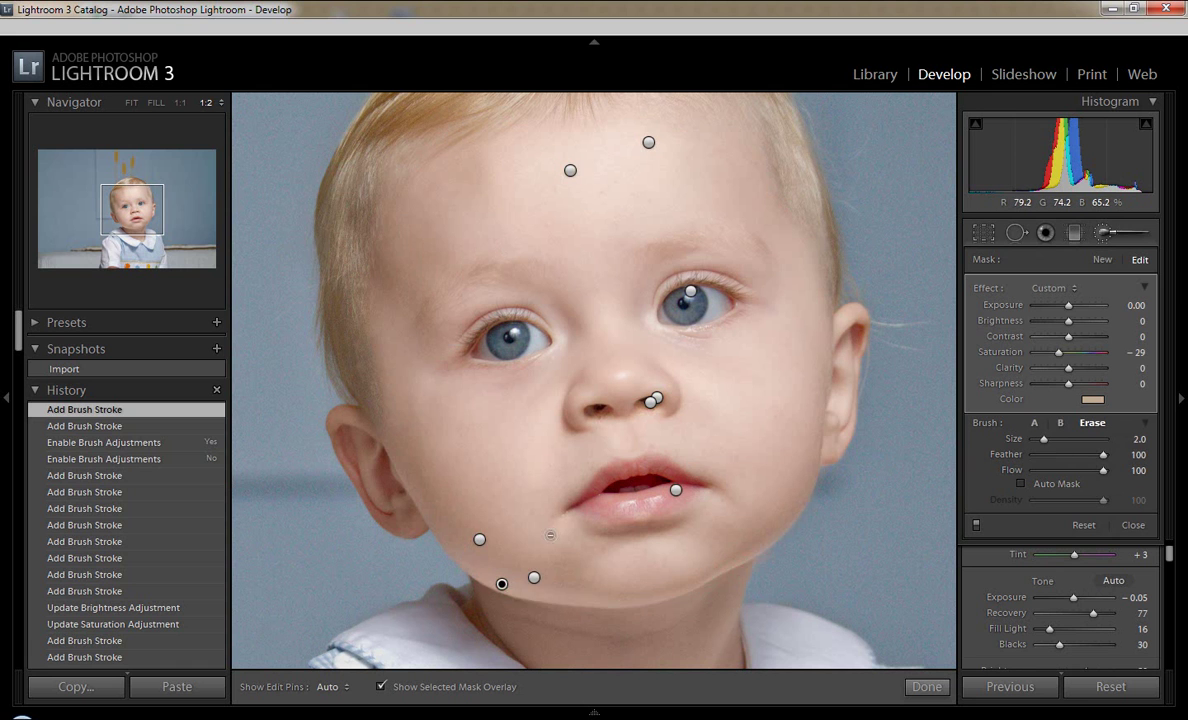
key(o)
key(h)
key(alt)
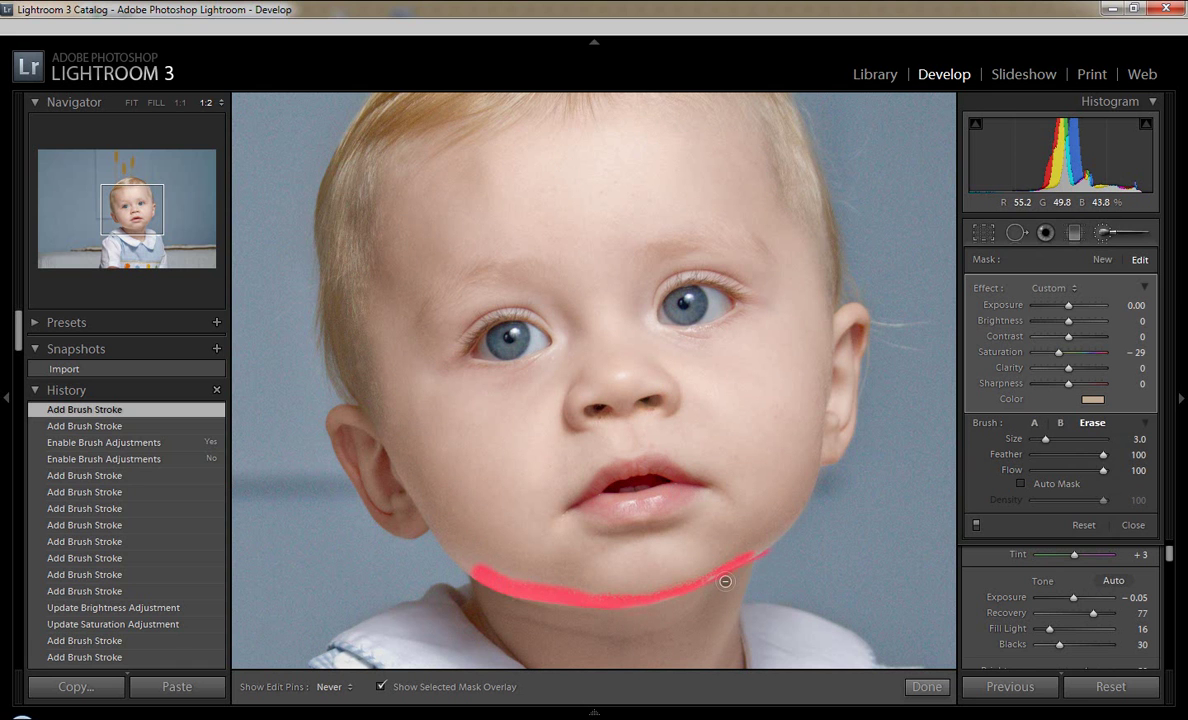
key(h)
Step: Extend the whole-face adjustment's mask over the ear and down the neck, erasing edge spill
click(479, 539)
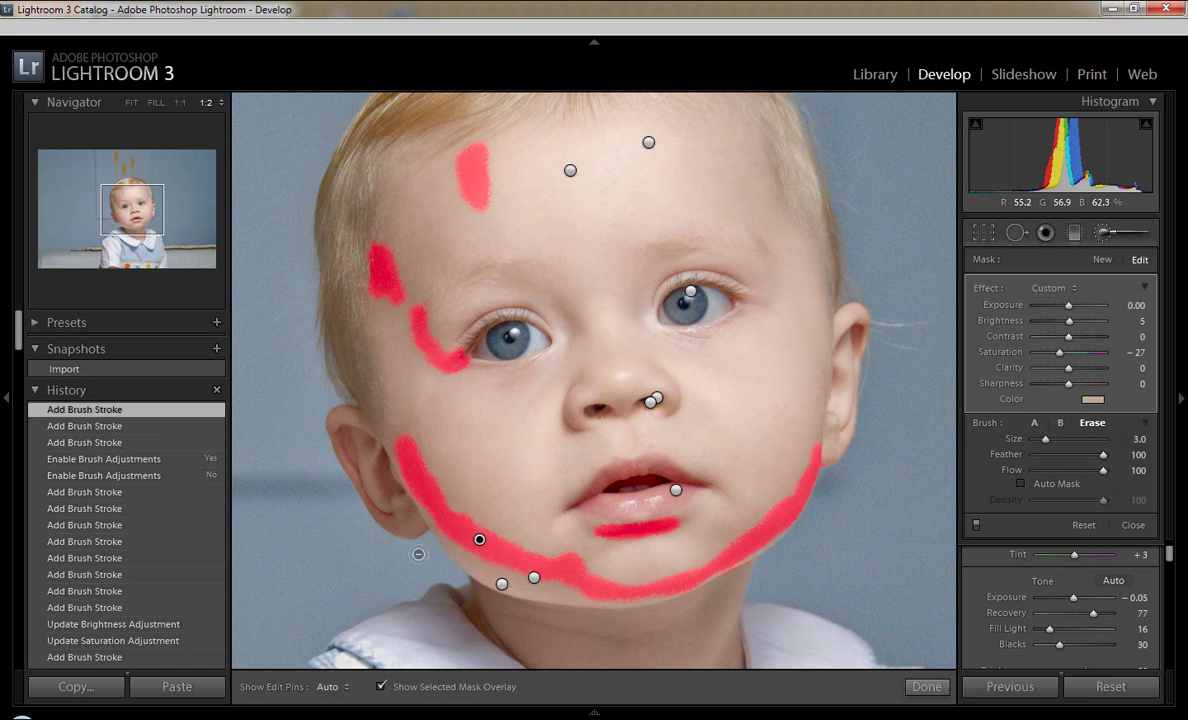
click(534, 577)
key(h)
drag(417, 519, 390, 482)
click(853, 355)
key(alt)
alt+click(755, 567)
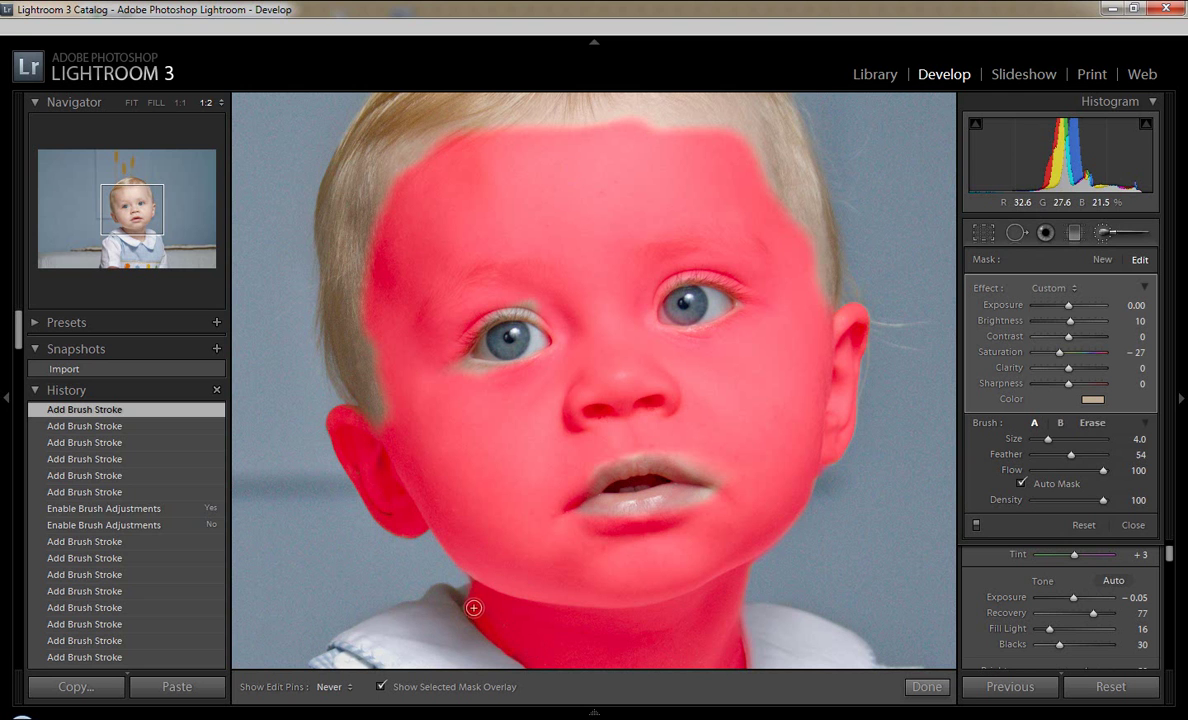
mouse_move(527, 656)
mouse_down()
mouse_move(447, 317)
mouse_move(525, 292)
mouse_up()
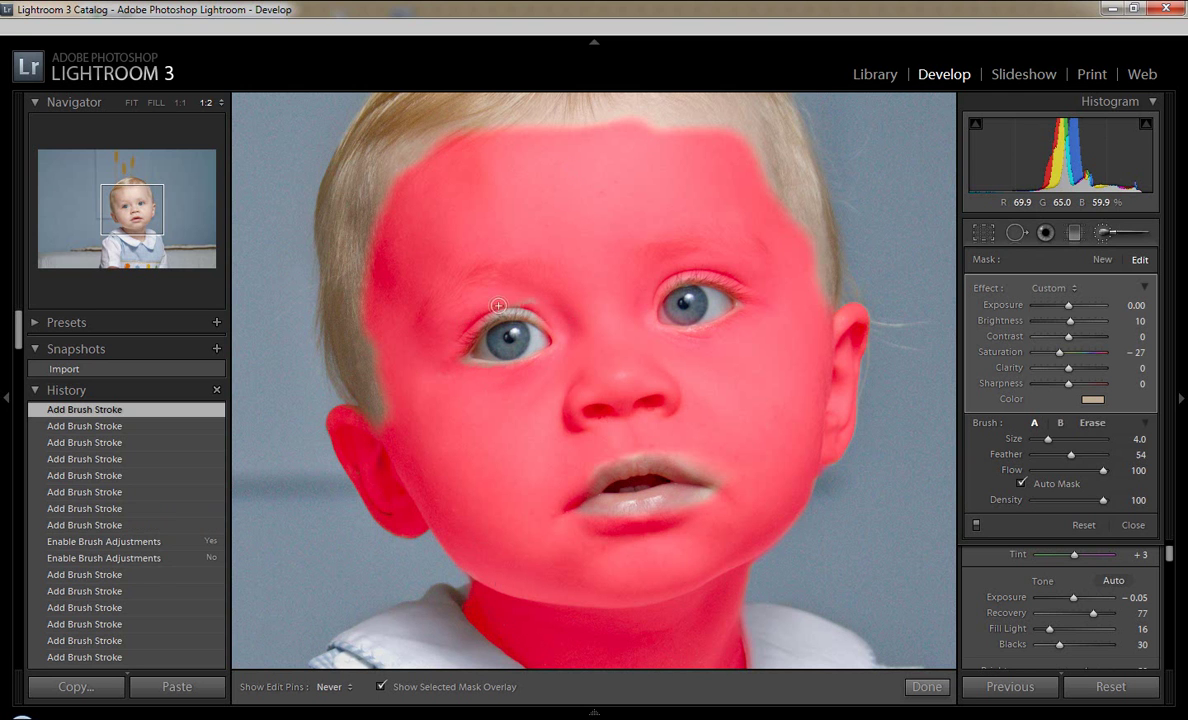
Step: Hide the mask overlay and compare the whole photo with brush adjustments off and on
key(h)
click(131, 102)
key(o)
click(976, 525)
key(backslash)
key(backslash)
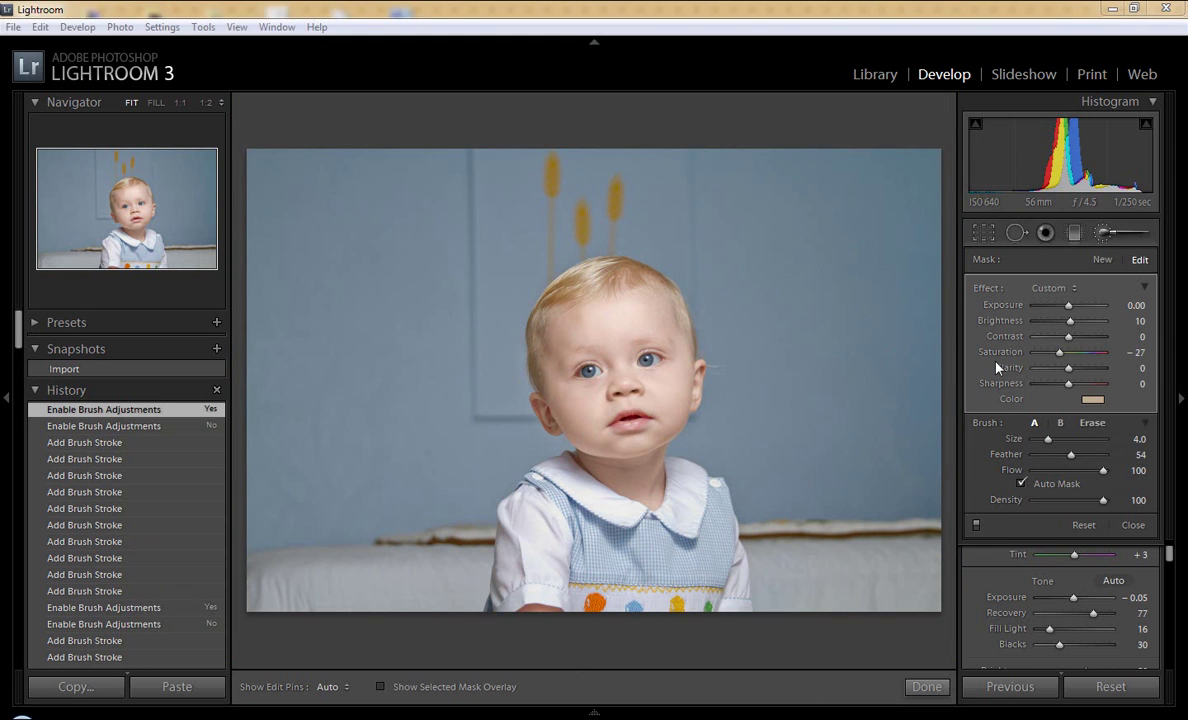
Step: Set global Contrast to −5 and Blacks to 36, compare with the original, and reopen the brush
key(k)
drag(1075, 482, 1060, 488)
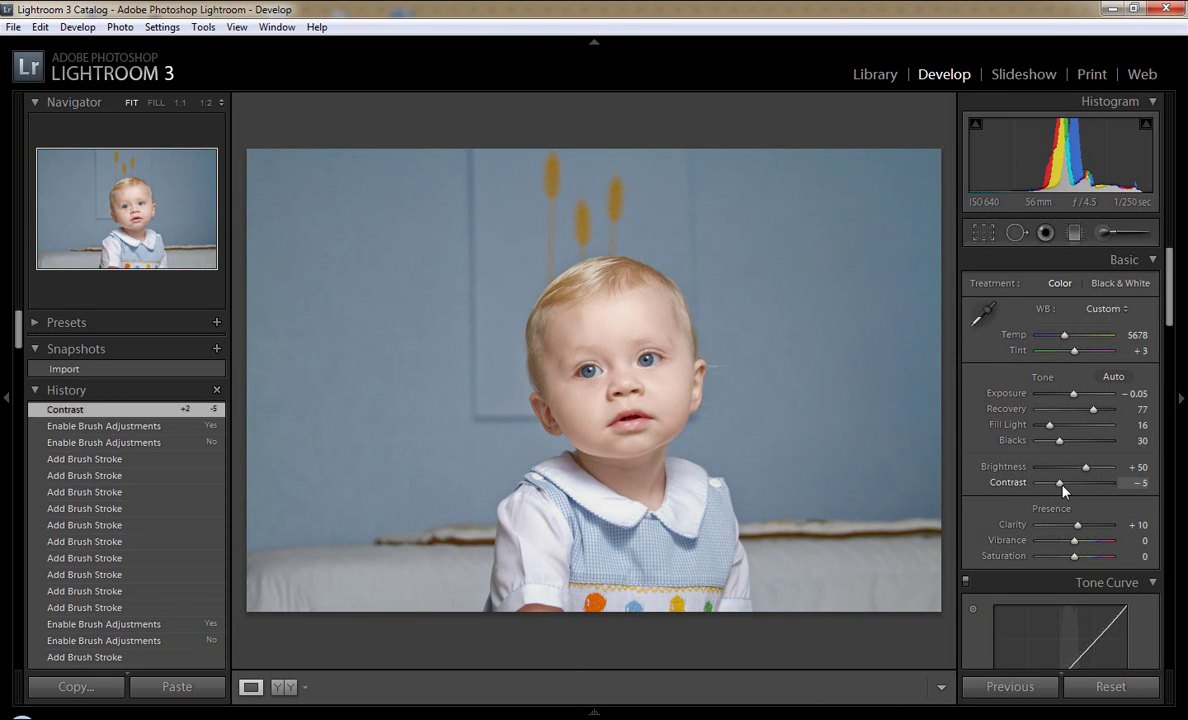
drag(1050, 437, 1056, 438)
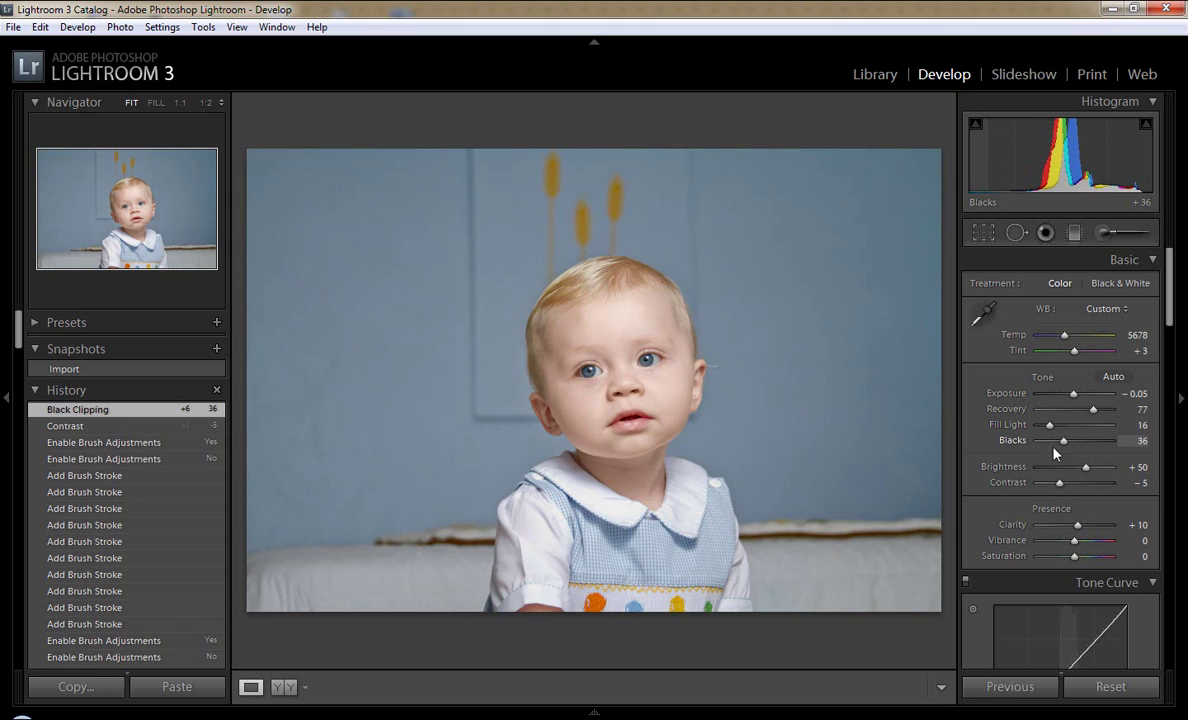
key(backslash)
key(backslash)
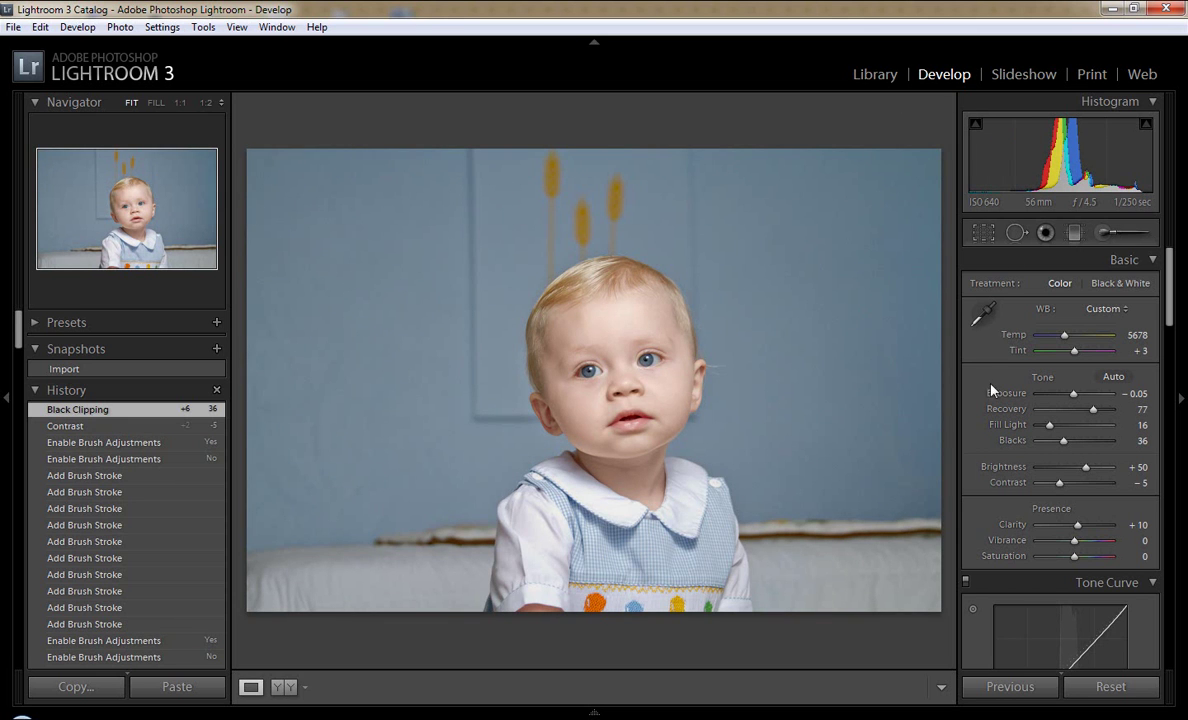
click(1104, 232)
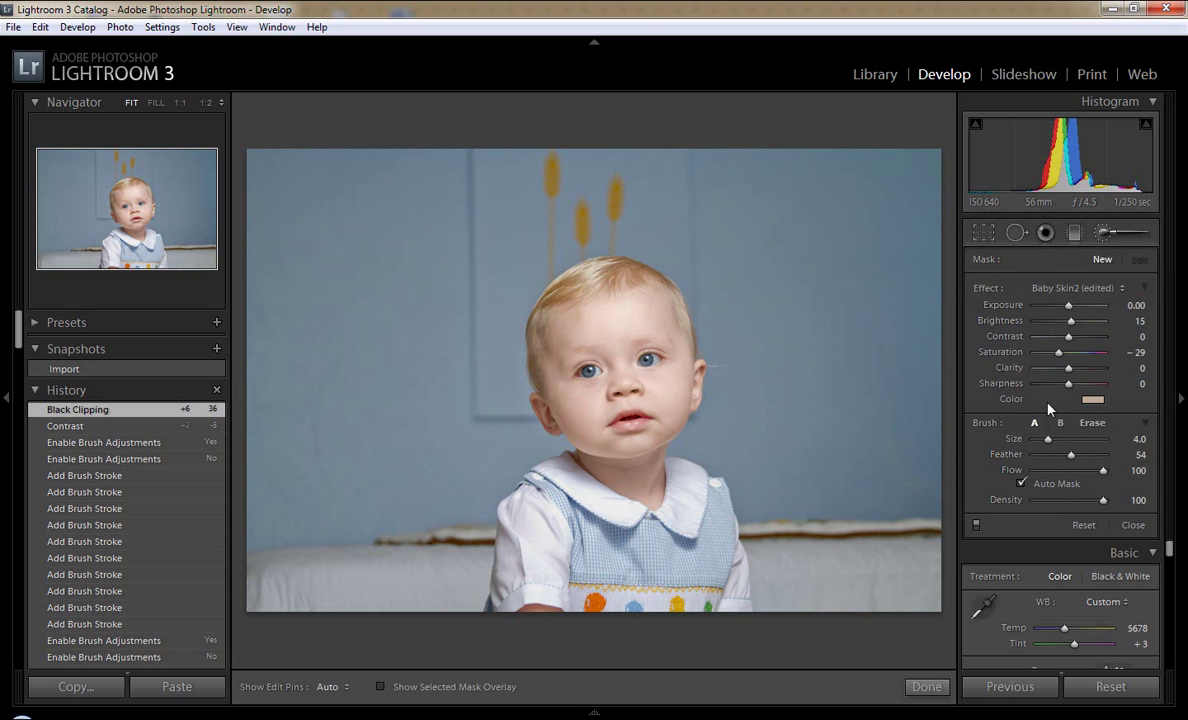
Step: Select the whole-face adjustment and erase its mask from inside the nostrils at brush size 2
click(205, 102)
click(479, 539)
click(534, 579)
key(o)
key(h)
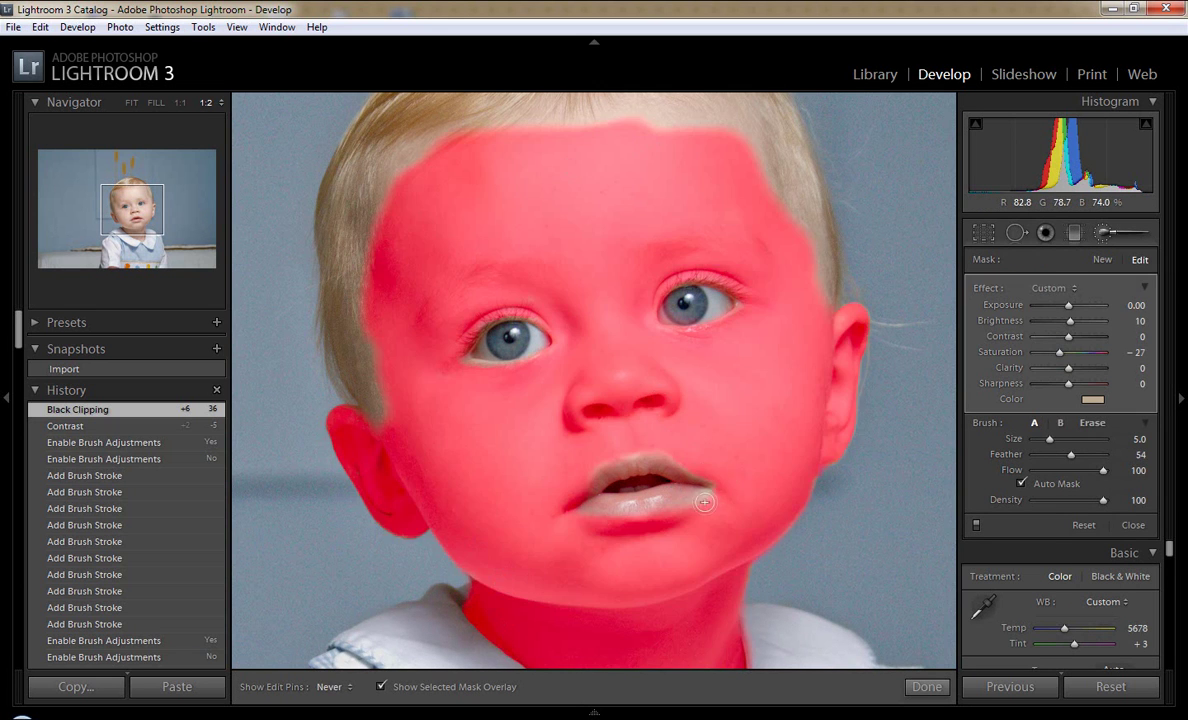
drag(676, 460, 629, 440)
mouse_move(557, 488)
mouse_down()
mouse_move(576, 506)
mouse_move(570, 455)
mouse_up()
key(bracketleft)
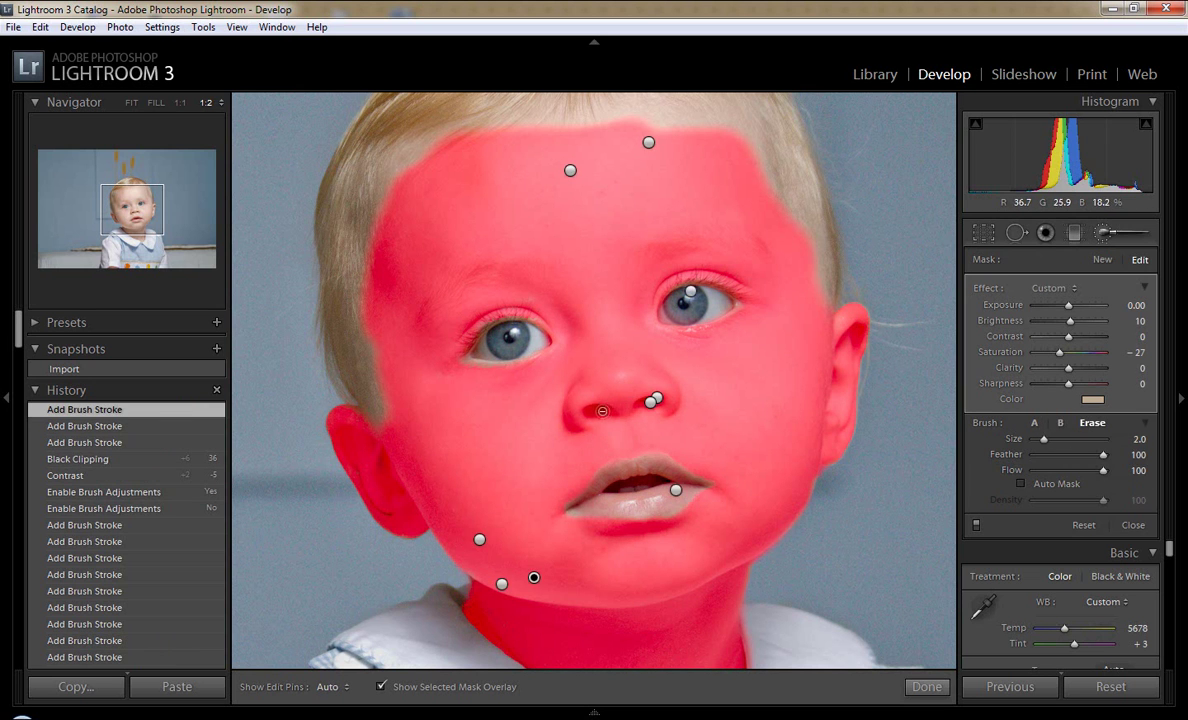
mouse_move(608, 410)
mouse_down()
mouse_move(596, 408)
mouse_move(650, 398)
mouse_up()
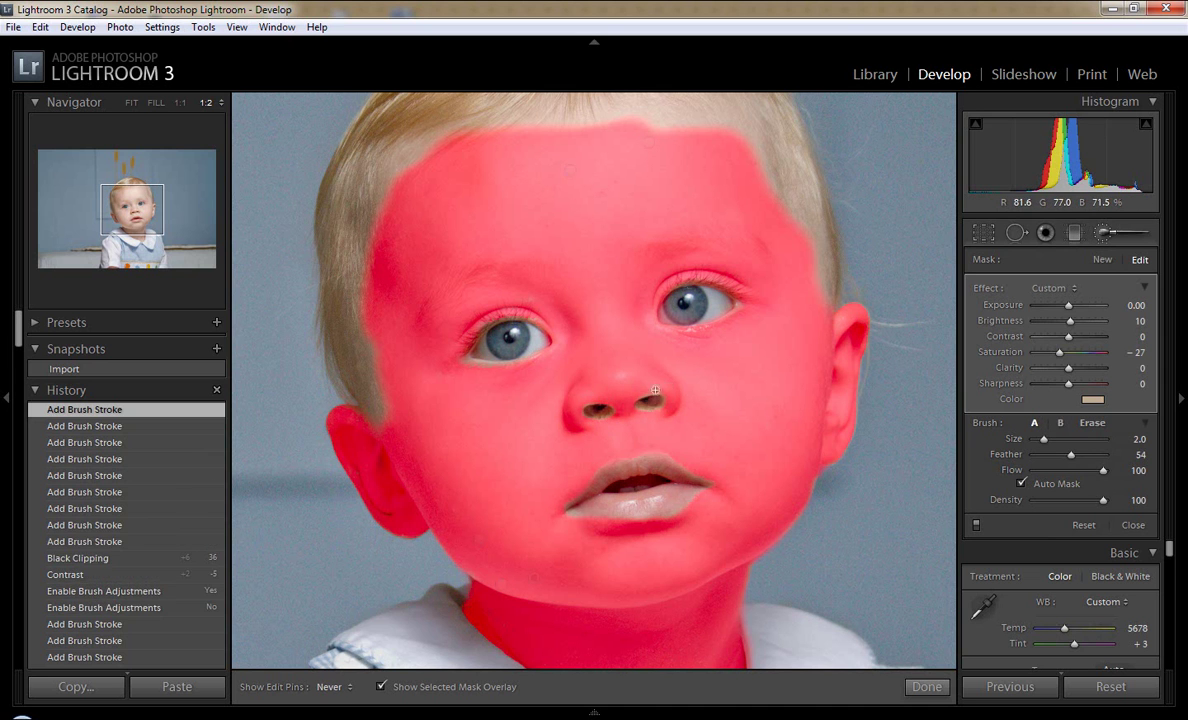
Step: Paint an Enhancement: Teeth brush effect onto the baby's teeth at 1:1 zoom
key(o)
key(h)
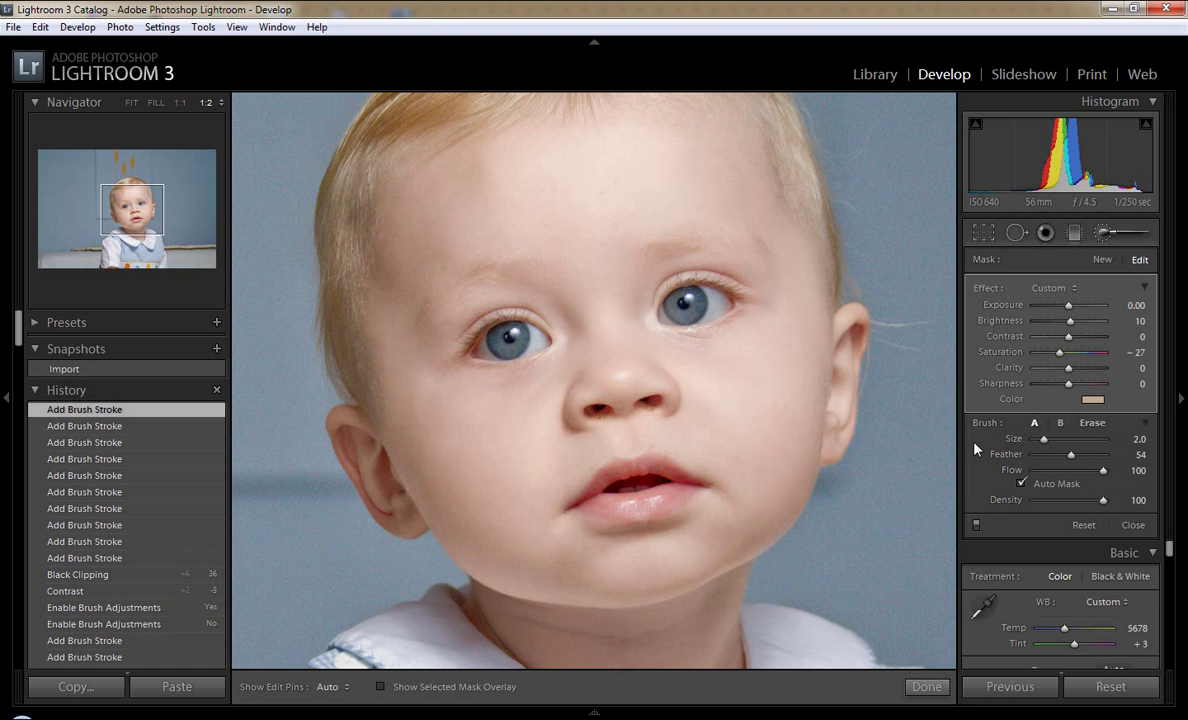
click(1054, 287)
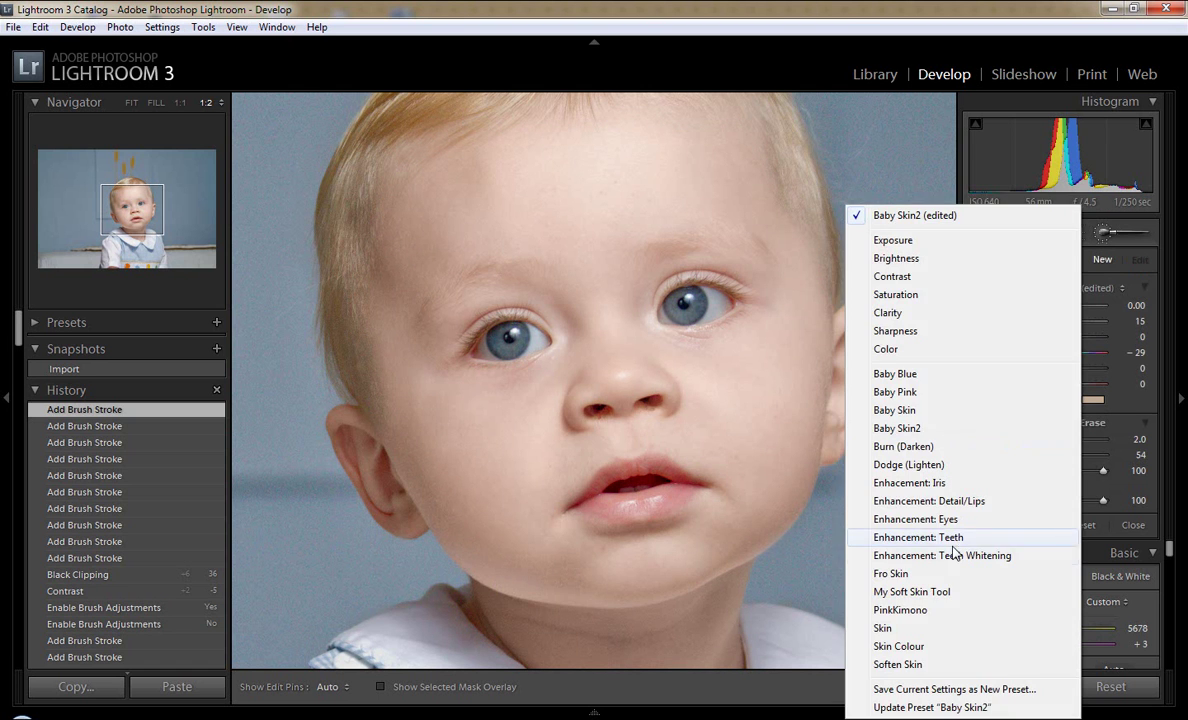
click(1016, 557)
click(180, 102)
click(134, 216)
click(620, 372)
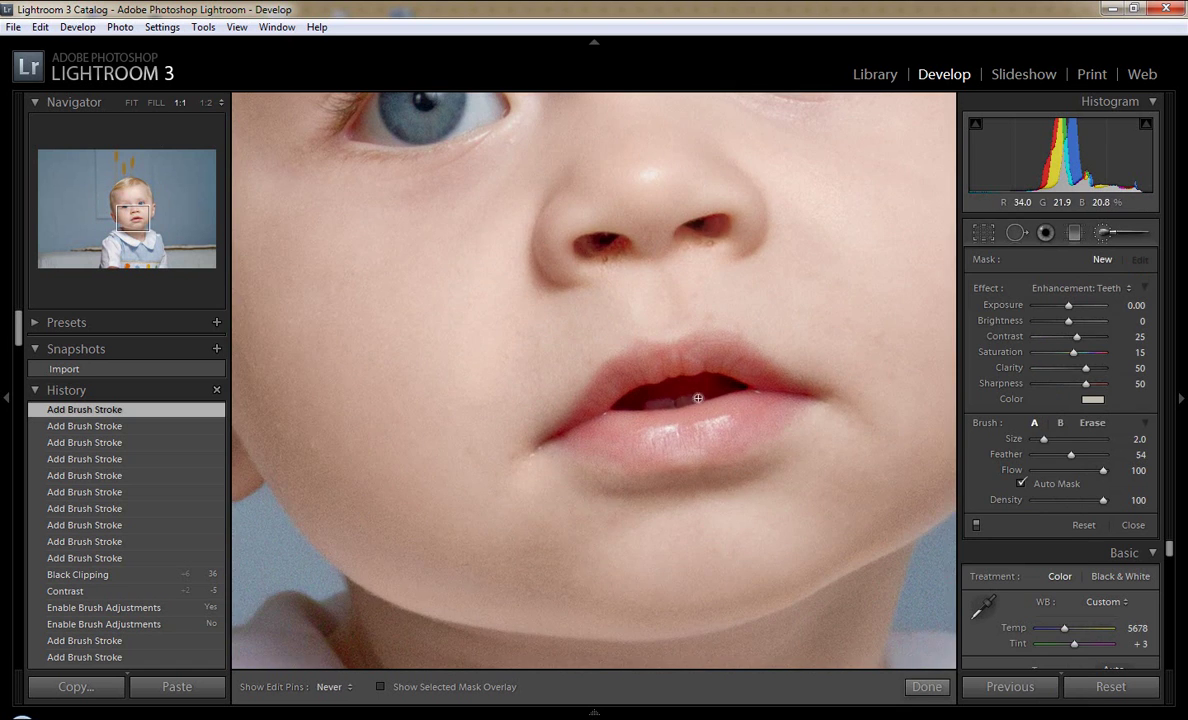
Step: Tune the teeth brush to Contrast −63, Saturation −39, Clarity 27 and Sharpness 29
double_click(1000, 352)
mouse_move(1077, 341)
mouse_down()
mouse_move(1047, 337)
mouse_move(1078, 383)
mouse_up()
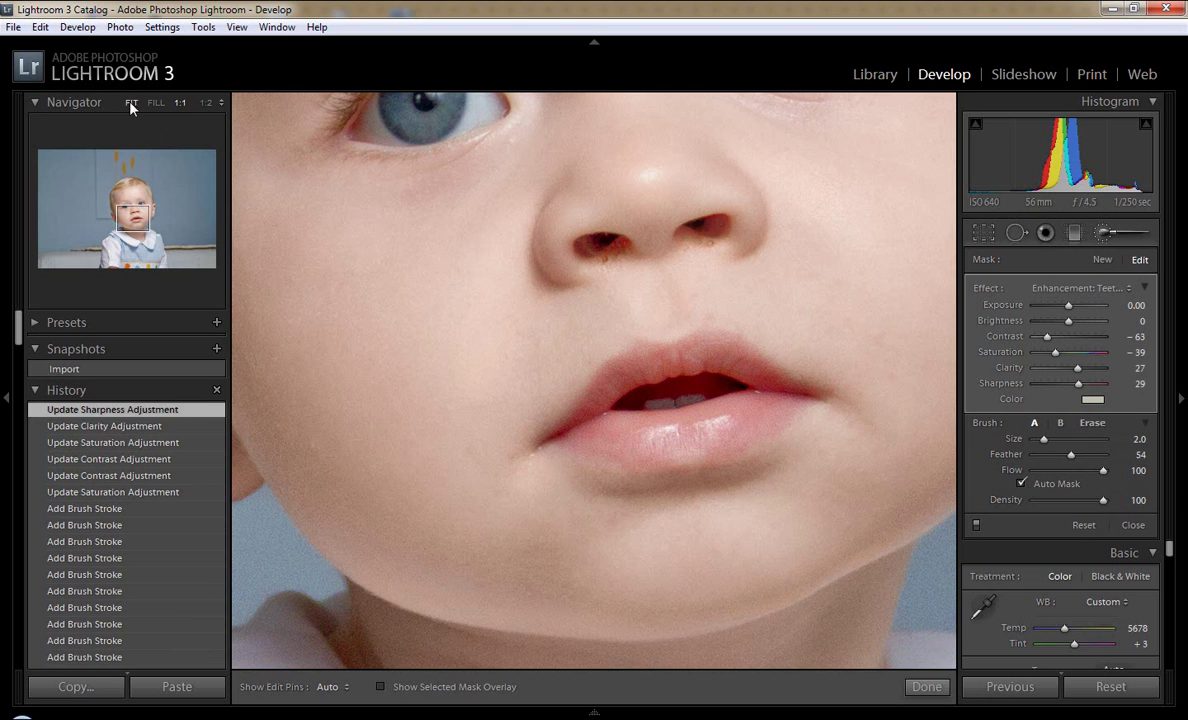
key(z)
click(156, 102)
click(206, 102)
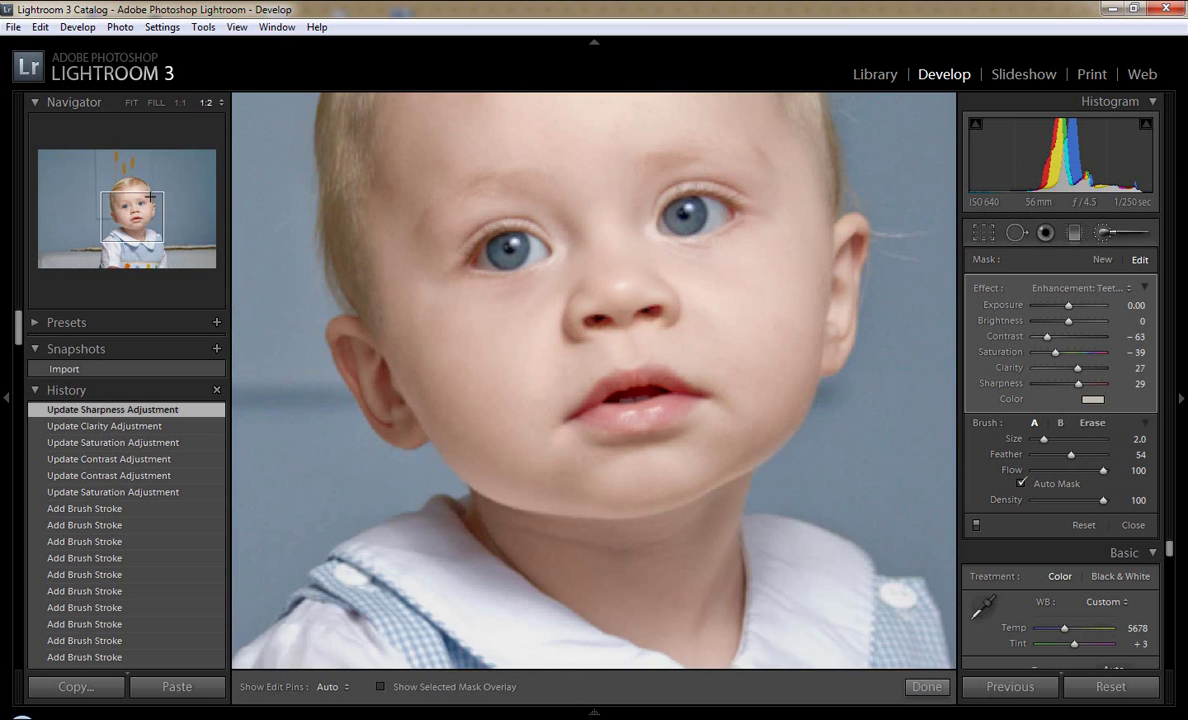
click(181, 103)
Step: Paint the teeth effect onto the remaining tooth with a size 1 brush
key(bracketleft)
key(h)
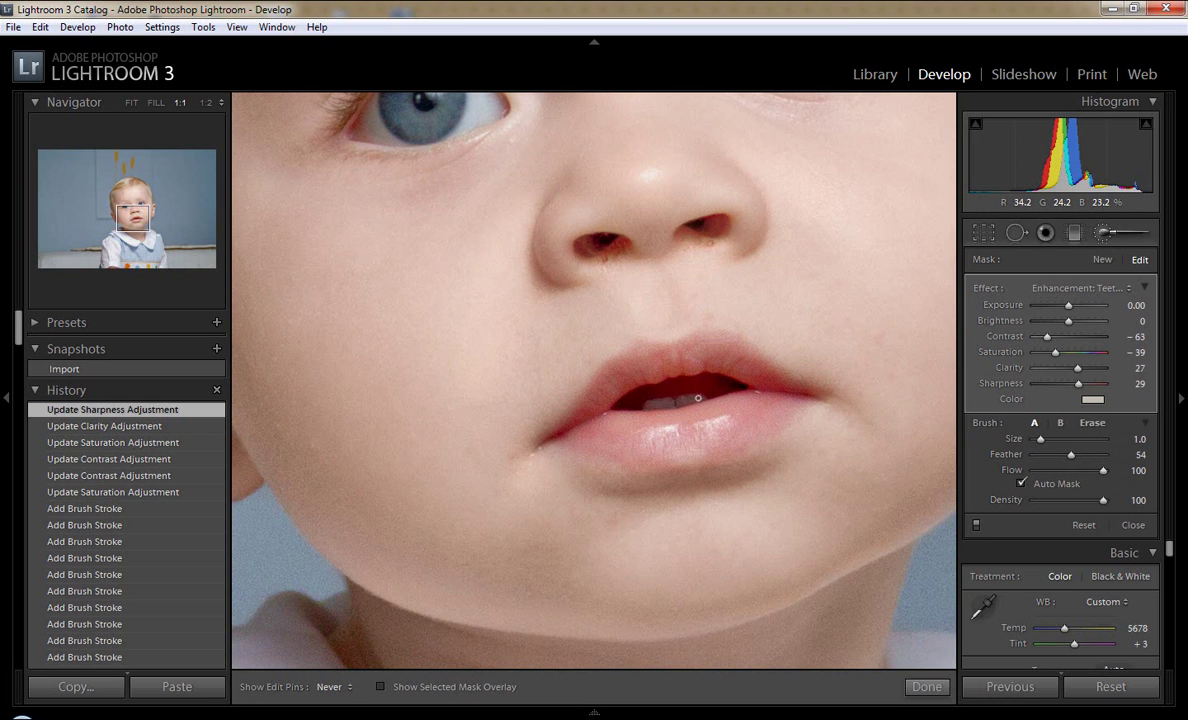
click(697, 366)
click(131, 102)
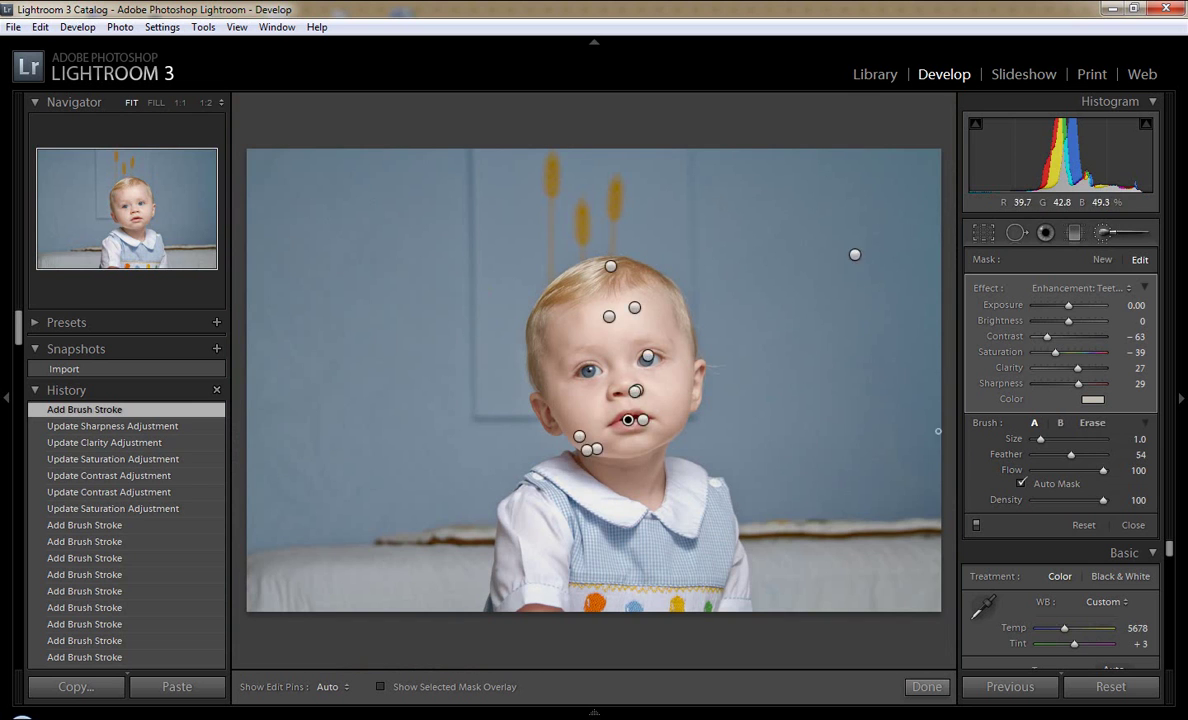
click(1083, 289)
Step: Brush a Saturation effect over the background, shrinking the brush to size 4
click(870, 276)
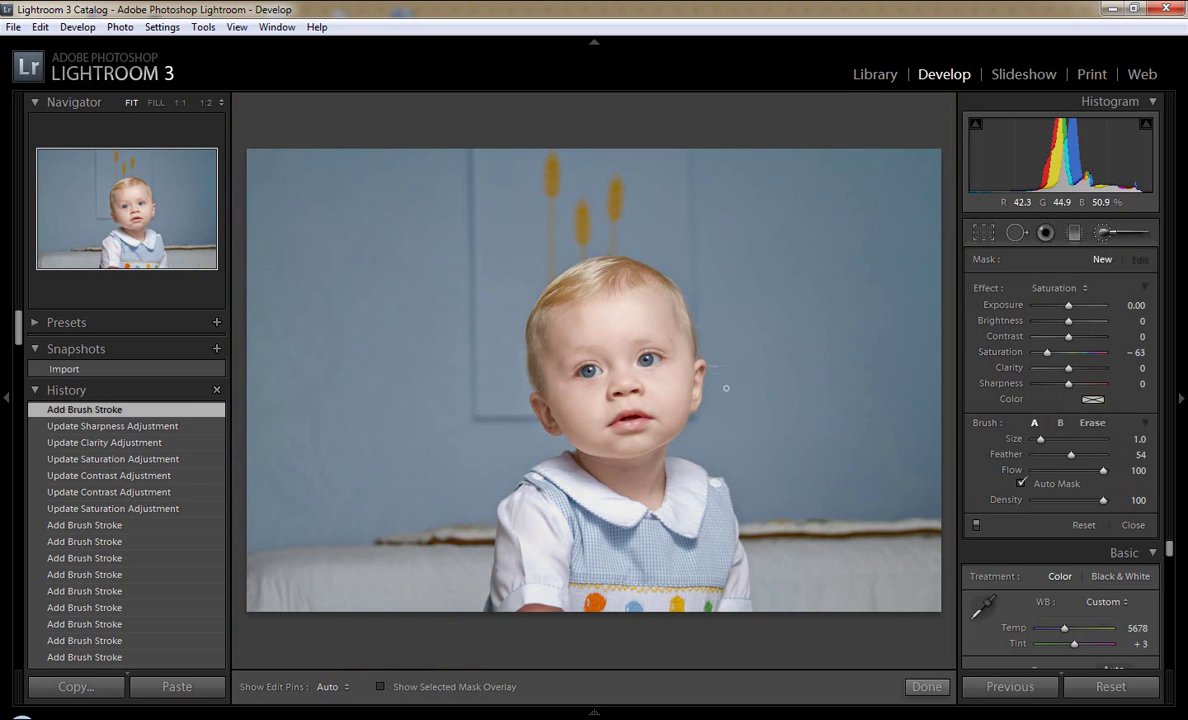
key(h)
drag(506, 595, 470, 552)
drag(490, 490, 590, 362)
key(bracketleft)
key(bracketleft)
key(bracketleft)
drag(707, 487, 674, 487)
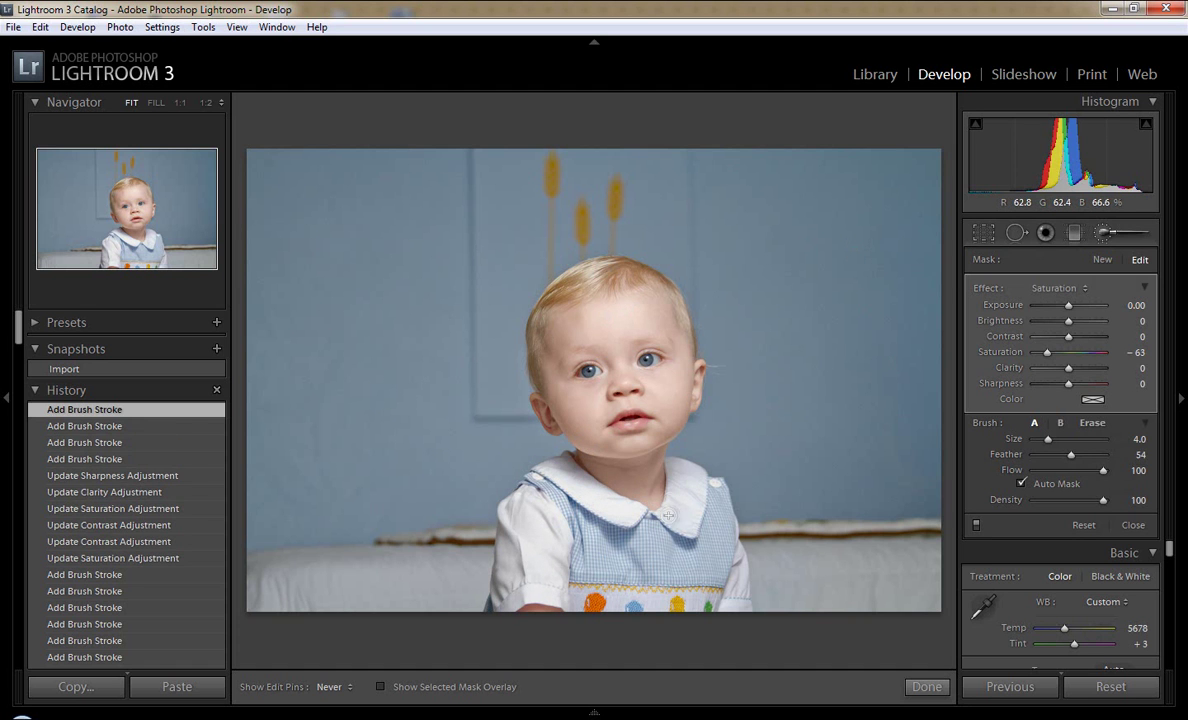
key(k)
key(k)
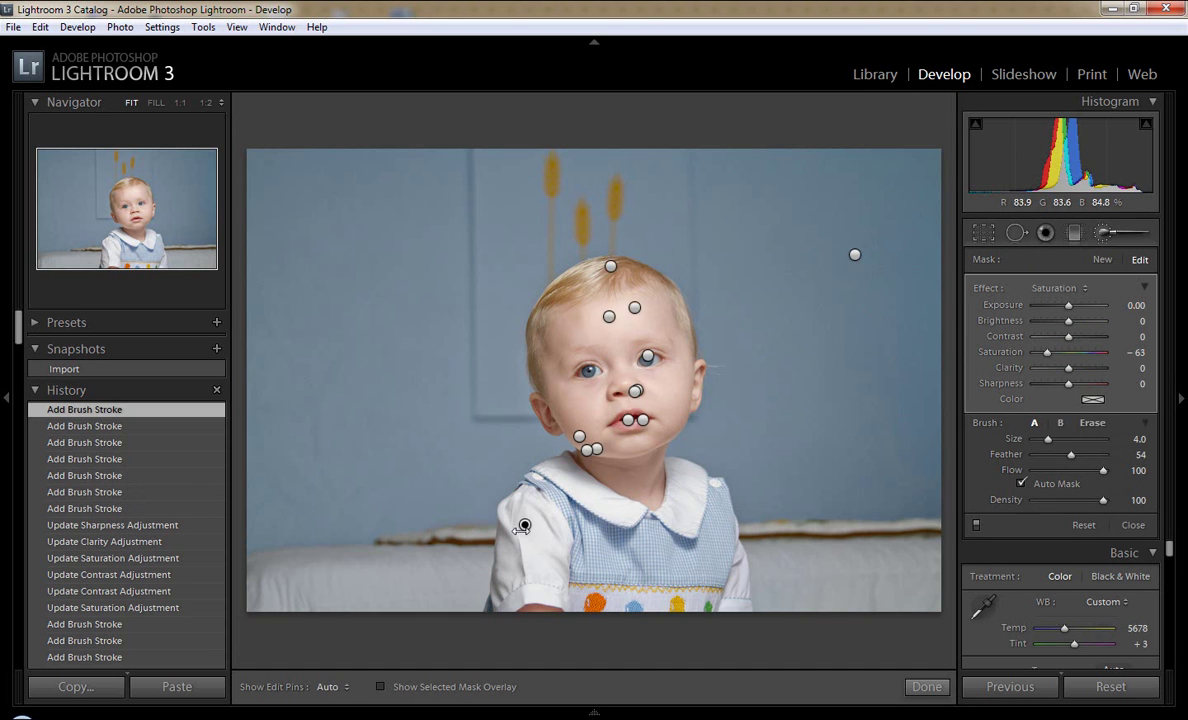
Step: Erase stray desaturation strokes from the background mask
key(h)
key(alt)
drag(526, 468, 478, 447)
key(h)
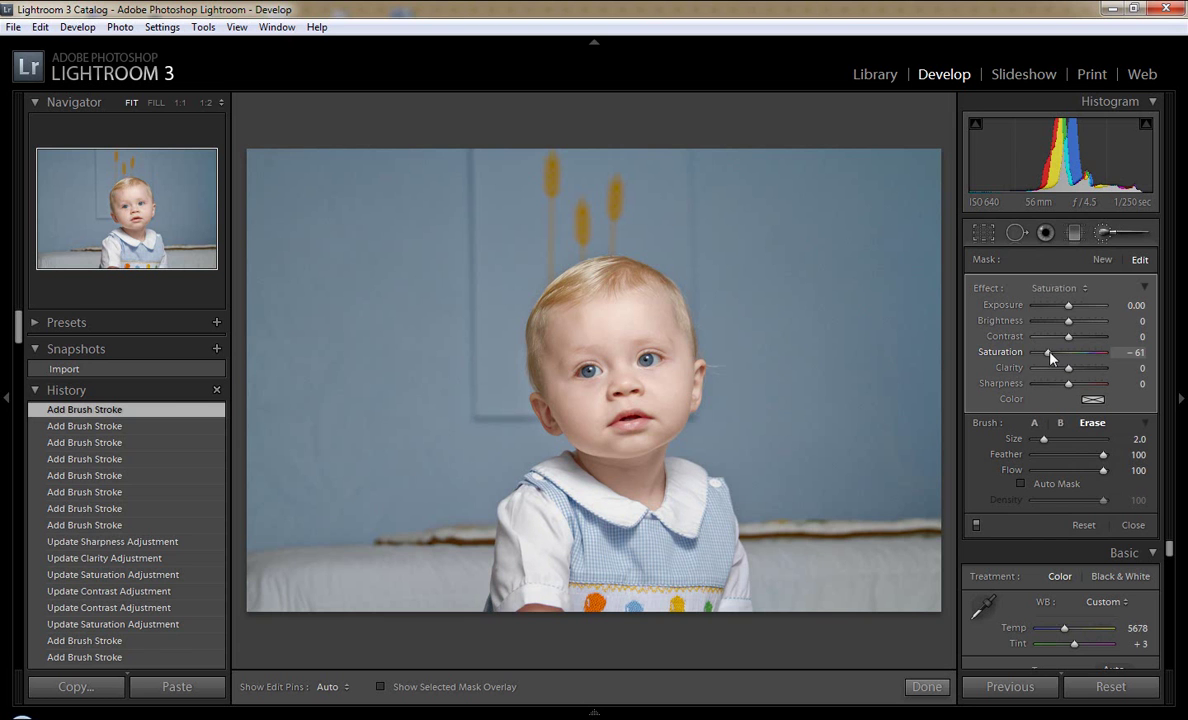
key(k)
Step: Give the highlights a subtle warm split tone with Balance +17
scroll(1002, 456, down, 5)
scroll(986, 490, down, 5)
scroll(986, 490, up, 5)
scroll(986, 492, down, 1)
mouse_move(1039, 447)
mouse_down()
mouse_move(1055, 489)
mouse_move(1044, 455)
mouse_up()
Step: Compare split toning at highlight hue 37, then rotate the photo about 1.26° to straighten
click(965, 407)
click(966, 407)
click(966, 407)
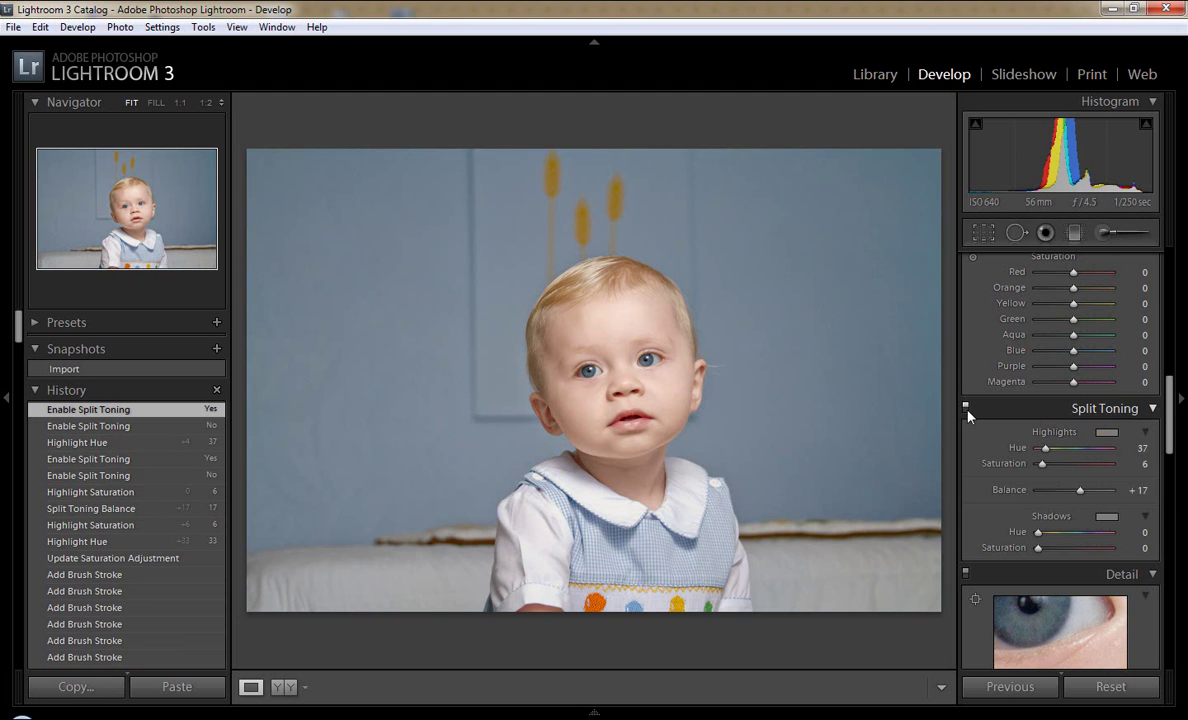
key(r)
drag(947, 614, 935, 621)
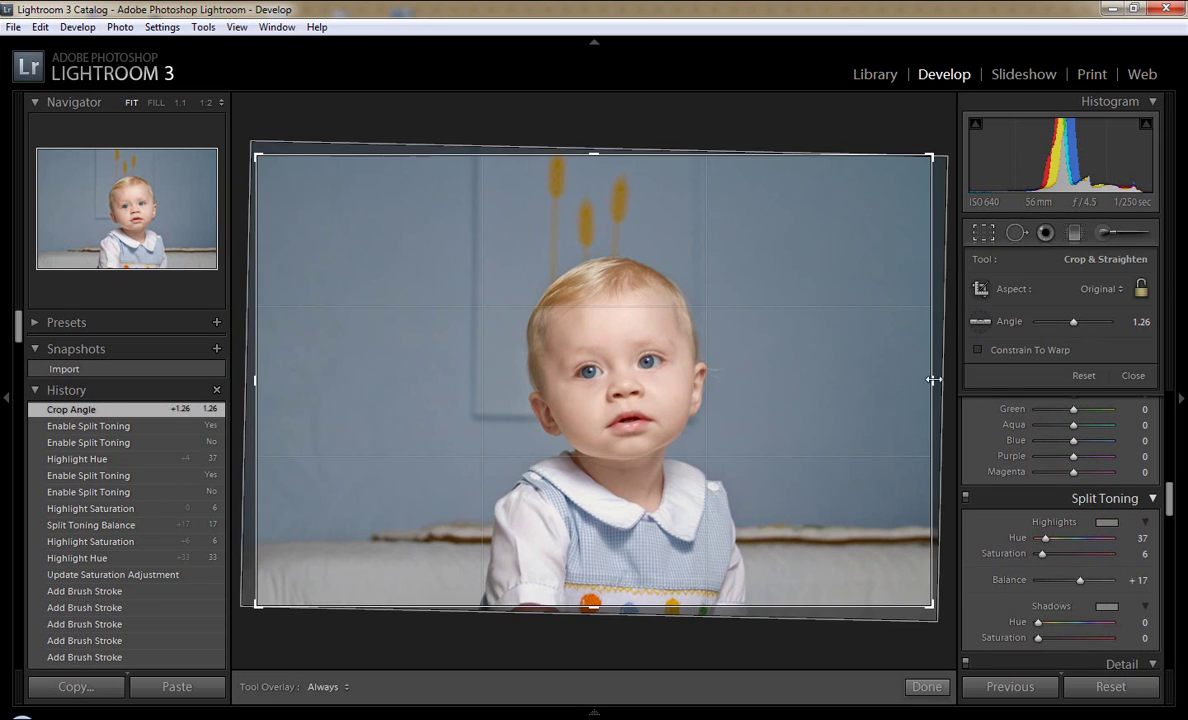
Step: Adjust the crop boundary and apply the initial straightening rotation
click(910, 347)
click(411, 485)
key(a)
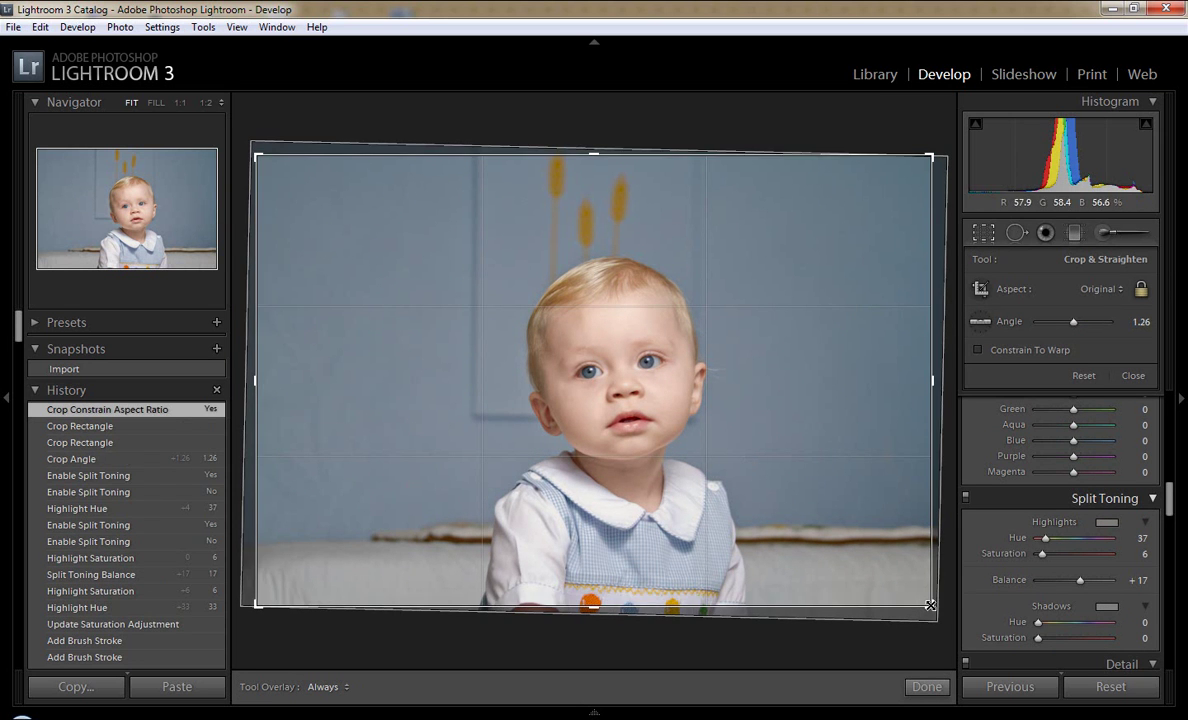
click(984, 232)
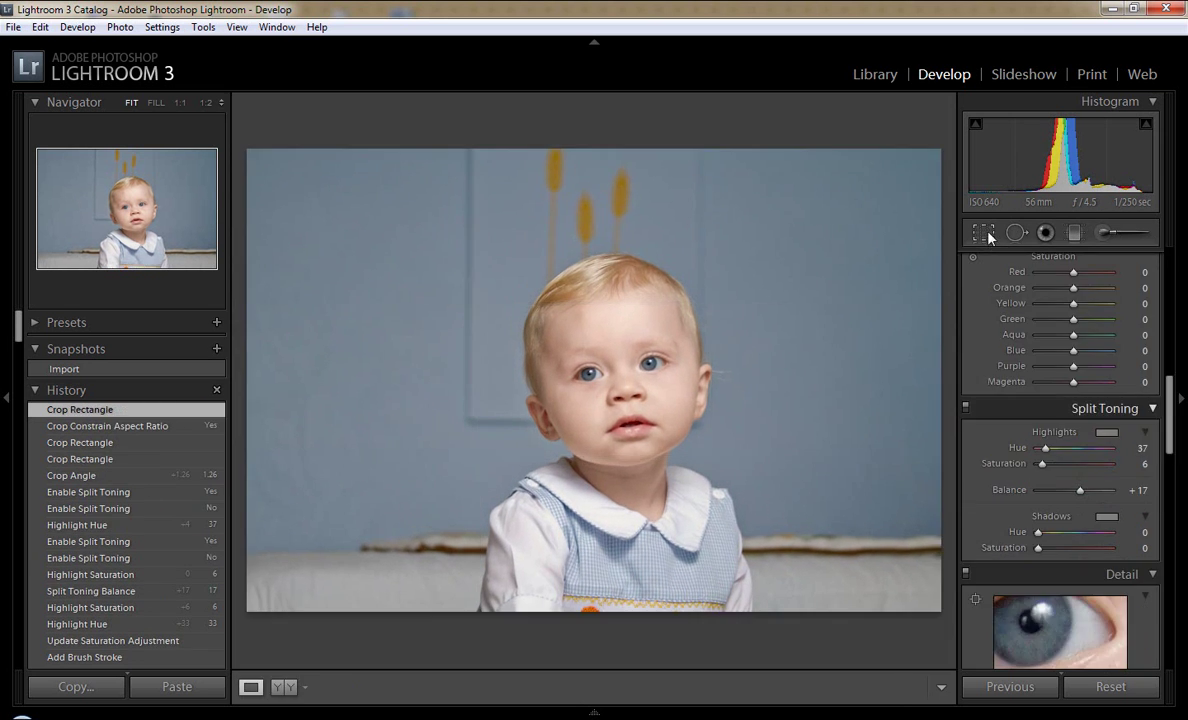
Step: Refine the rotation to 0.97° using the grid overlay, then open the photo in Photoshop CS5
click(984, 232)
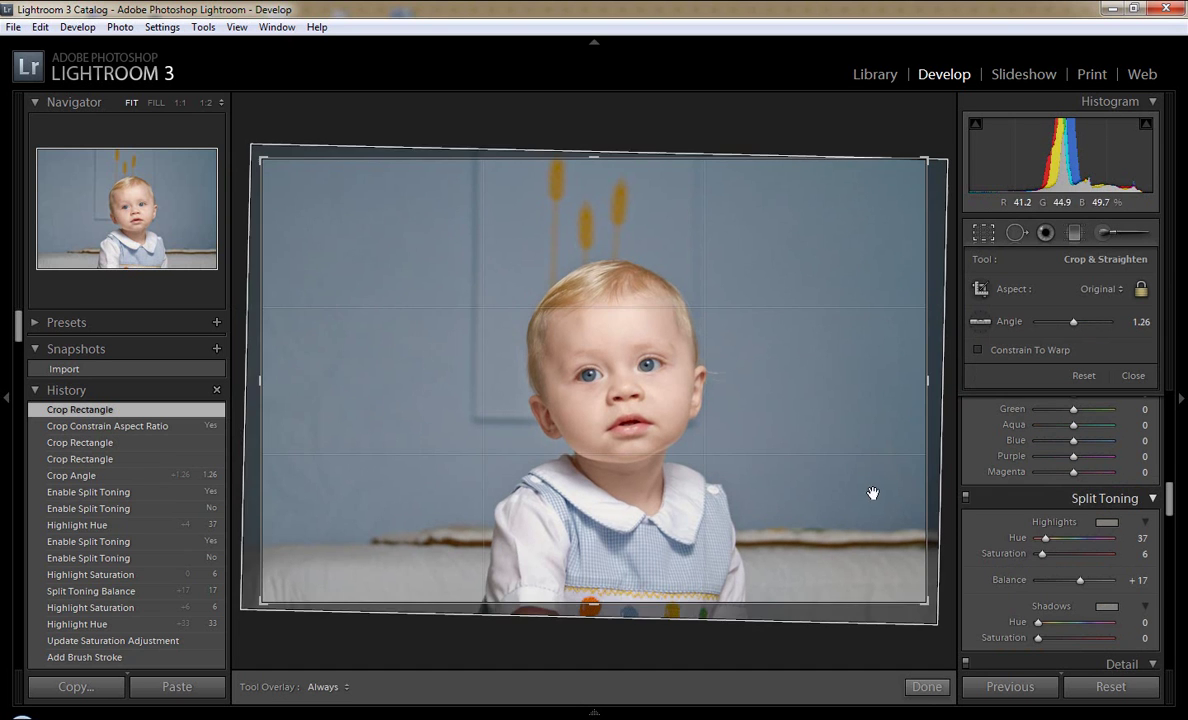
key(o)
drag(931, 606, 936, 604)
click(984, 232)
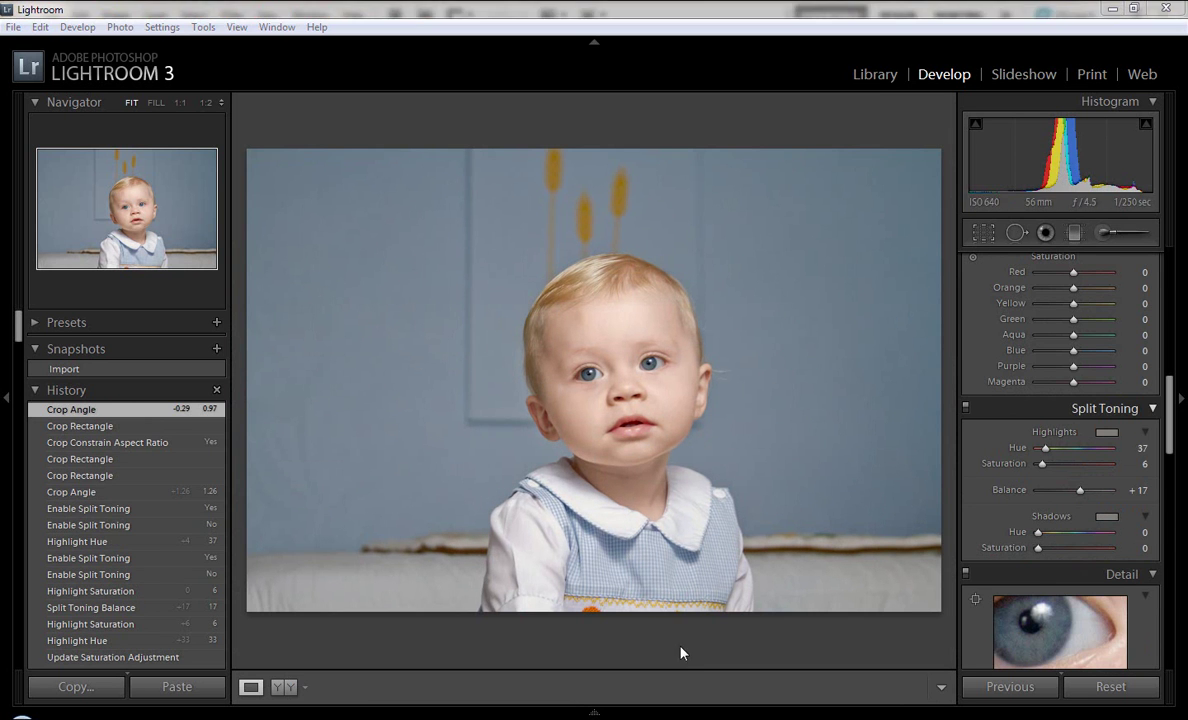
right_click(692, 183)
click(920, 298)
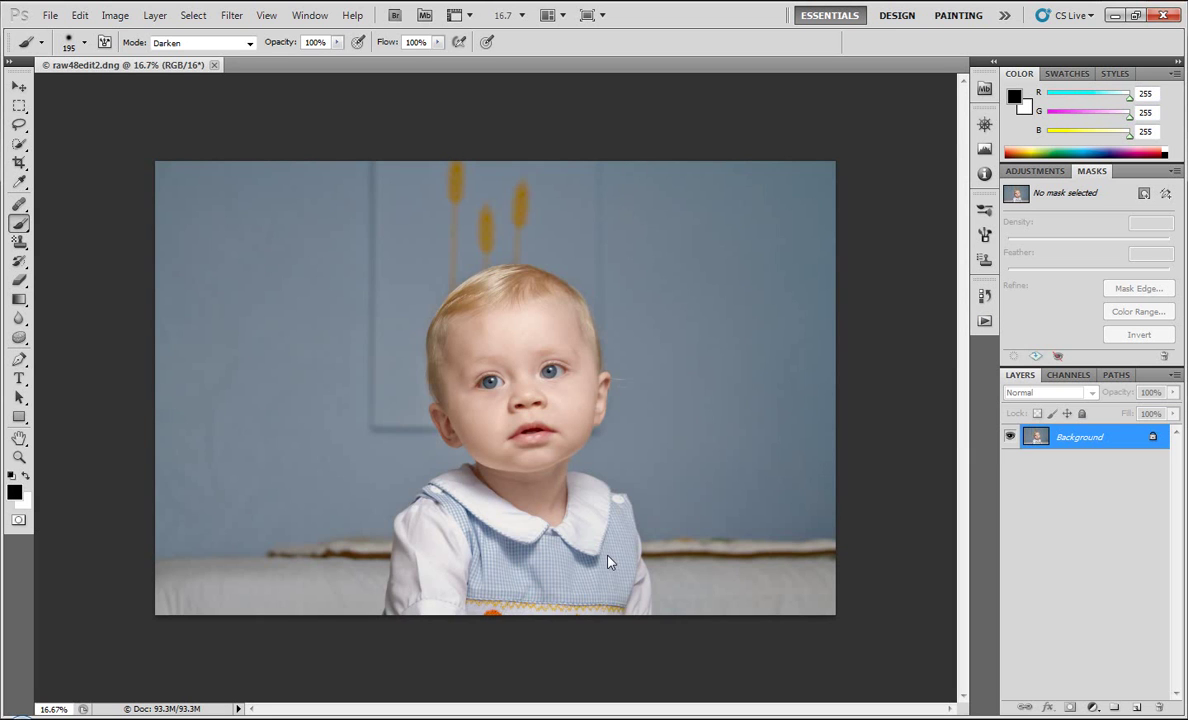
Step: Content-aware fill rectangular selections over the wheat stalks and the faint stalk remnant
click(18, 108)
key(shift+BackSpace)
key(Return)
drag(367, 161, 628, 261)
key(shift+BackSpace)
key(Return)
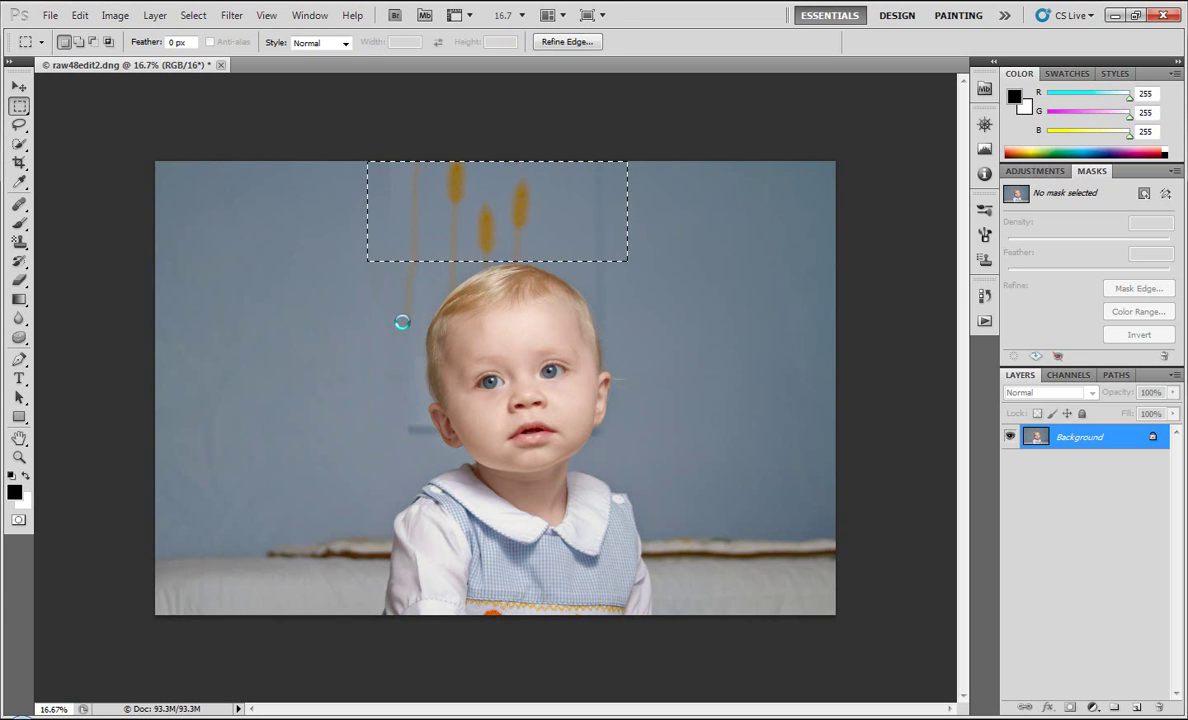
drag(391, 326, 435, 188)
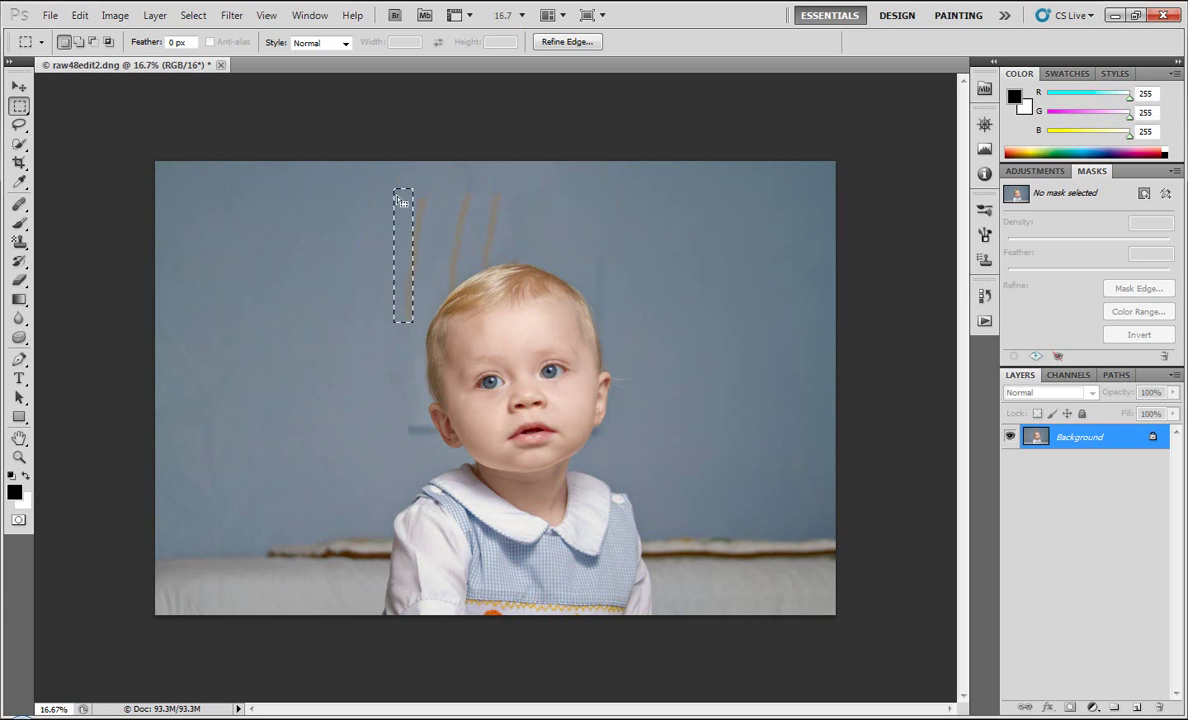
key(shift+BackSpace)
key(Return)
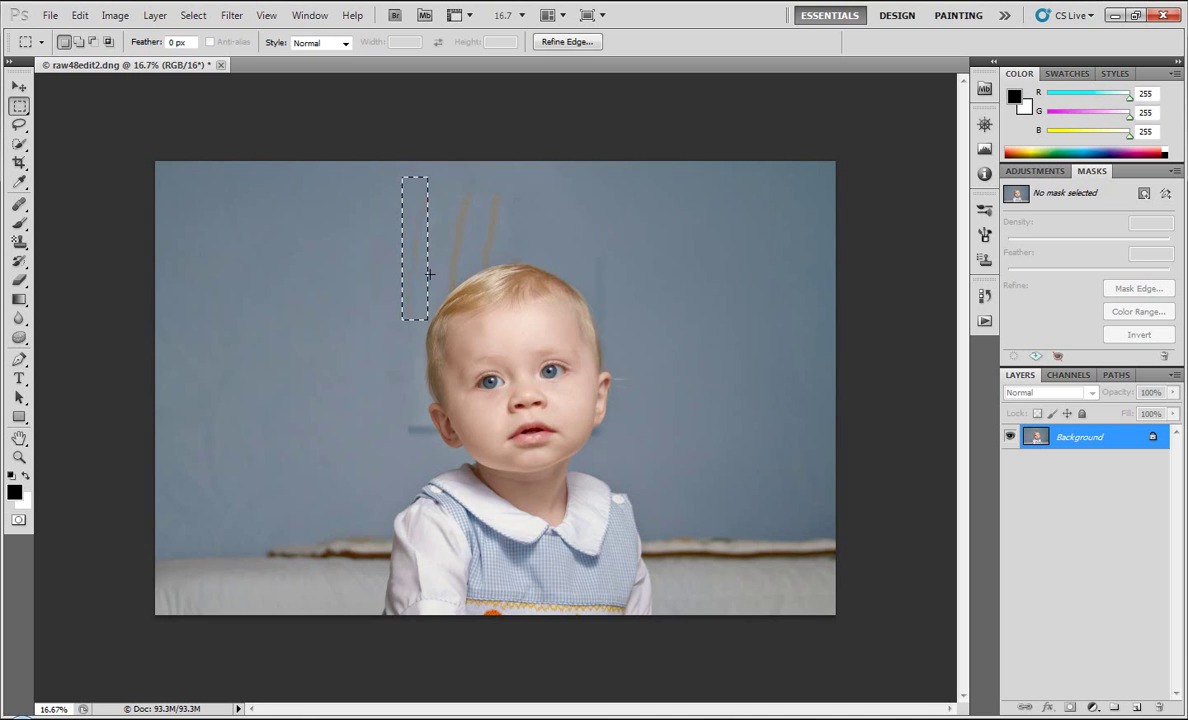
scroll(465, 281, up, 3)
Step: Lasso and content-aware fill the leftover left stalk and two further wall marks
key(l)
drag(452, 95, 427, 175)
drag(463, 260, 455, 87)
key(shift+BackSpace)
click(685, 208)
drag(550, 97, 500, 252)
key(shift+BackSpace)
click(684, 207)
mouse_move(719, 228)
mouse_down()
mouse_move(735, 335)
mouse_move(706, 208)
mouse_up()
key(shift+BackSpace)
click(684, 208)
Step: Content-aware fill the dark stripe and the last background blemish
drag(405, 550, 338, 575)
key(shift+BackSpace)
click(684, 208)
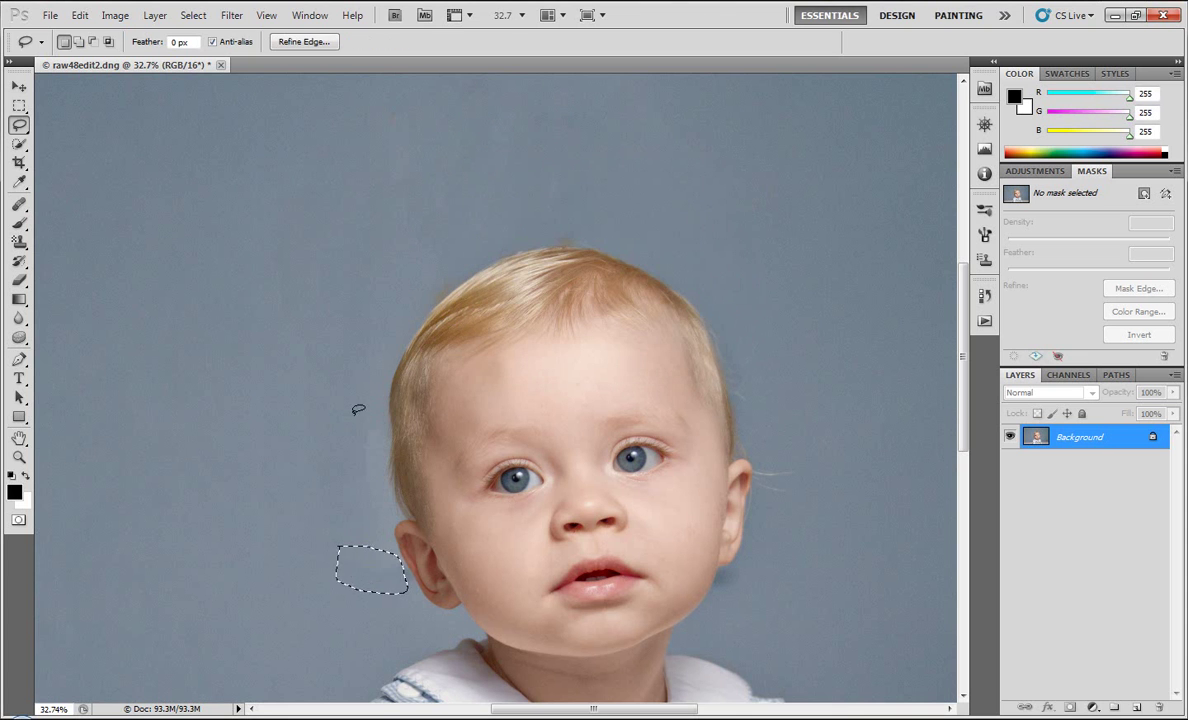
drag(381, 435, 330, 480)
key(shift+BackSpace)
click(684, 208)
scroll(403, 185, down, 2)
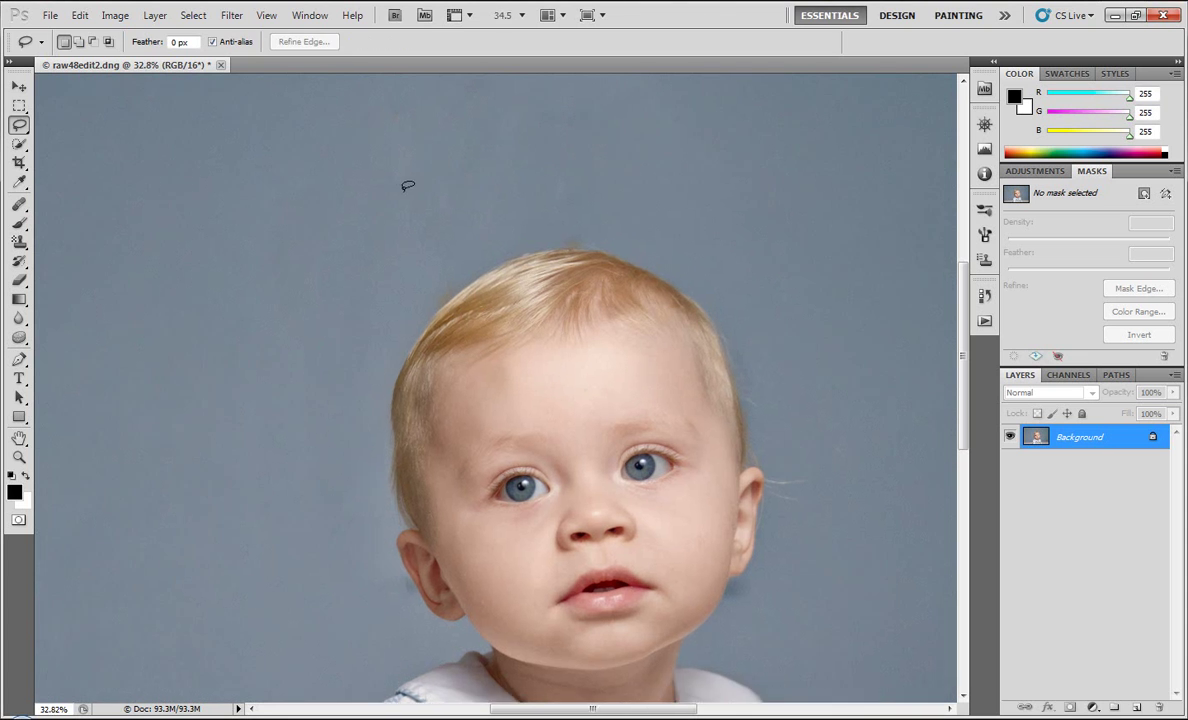
click(19, 203)
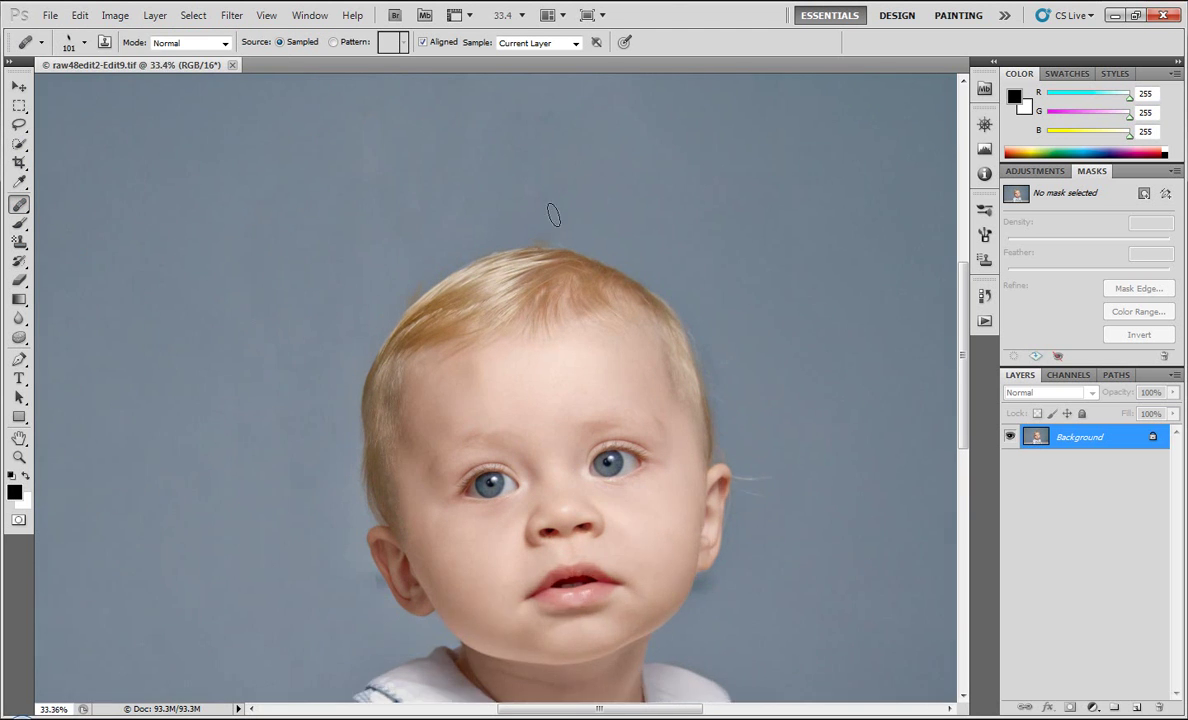
Step: Set the Healing Brush to Replace mode and heal a blotch beside the hair
scroll(553, 215, up, 1)
click(85, 43)
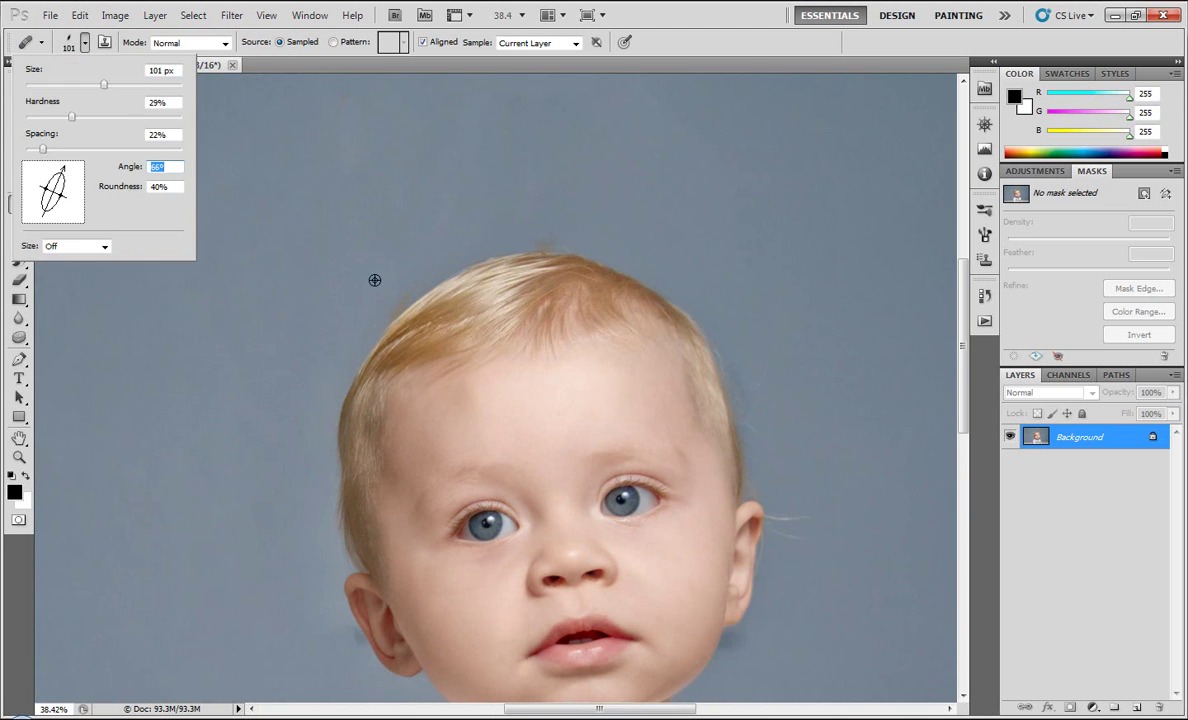
scroll(327, 271, up, 2)
click(388, 308)
click(185, 43)
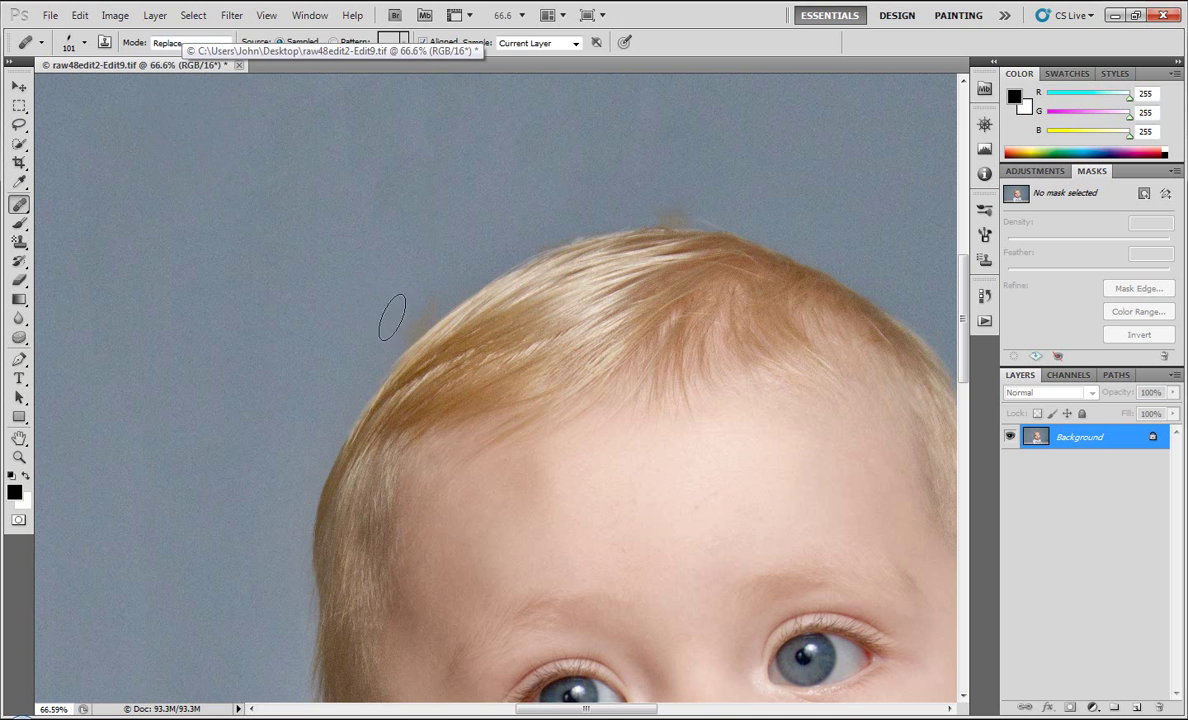
Step: Adjust the healing brush tip angle, tilting it into a slanted ellipse then back upright
scroll(424, 297, up, 2)
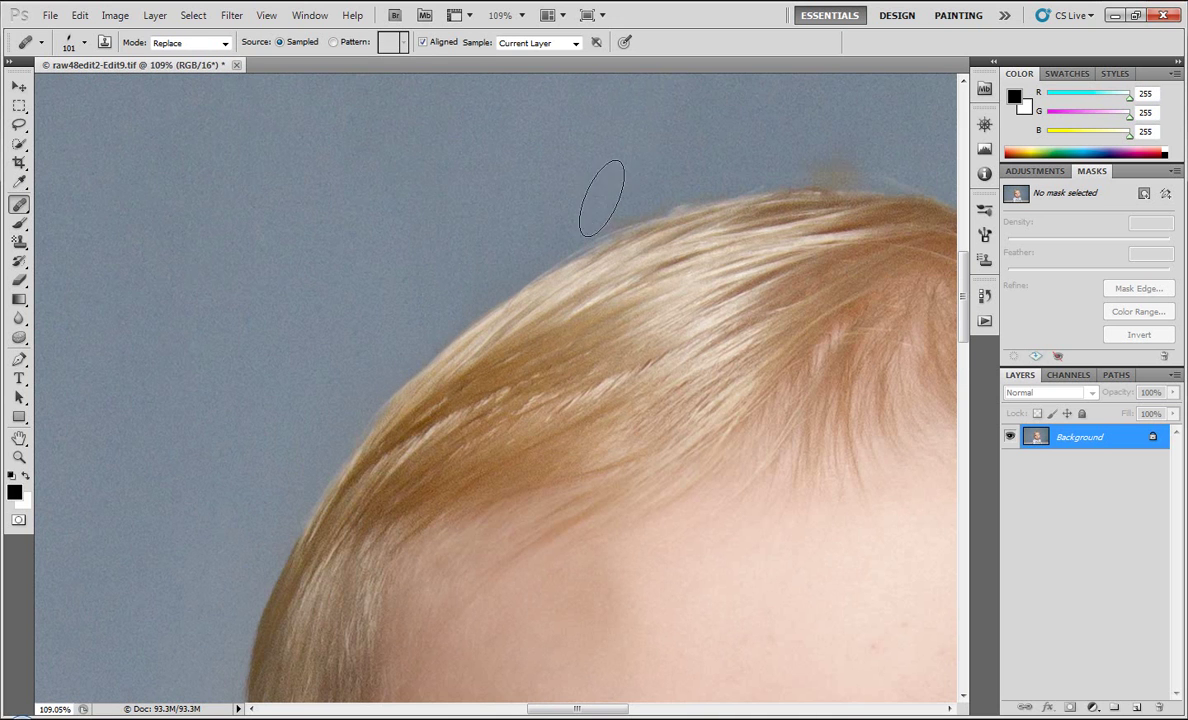
click(84, 42)
drag(56, 176, 70, 165)
key(Return)
scroll(831, 163, down, 2)
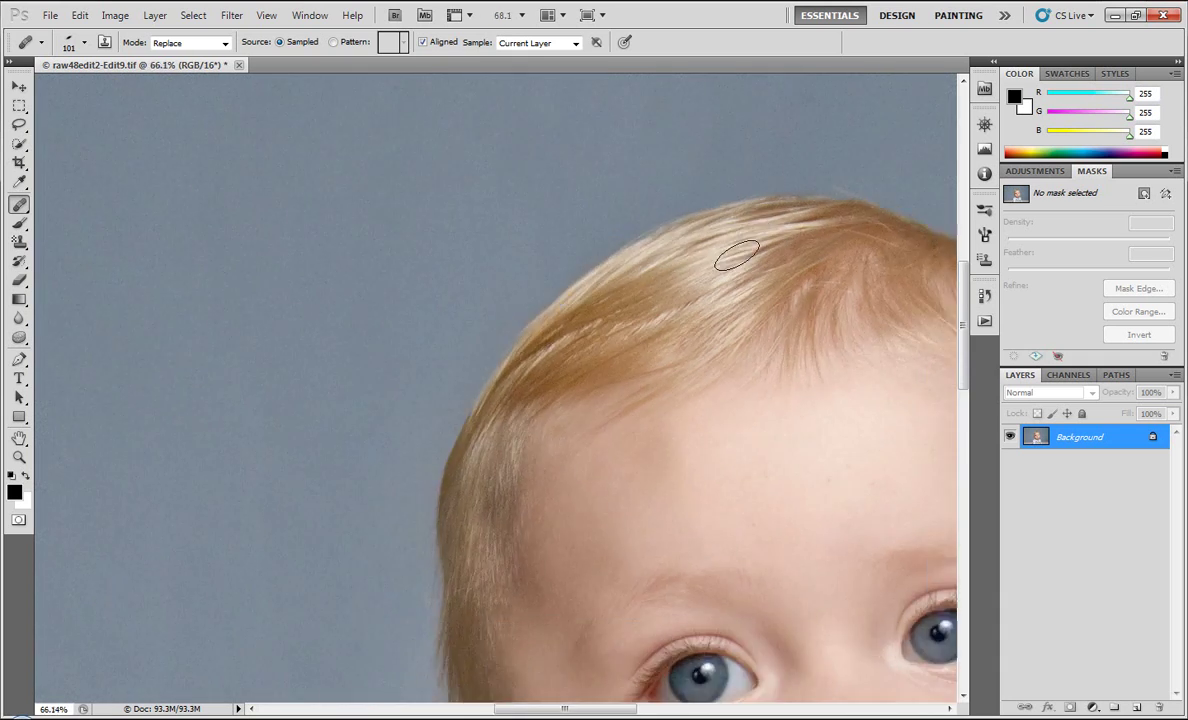
scroll(589, 588, up, 3)
click(84, 42)
drag(68, 166, 57, 166)
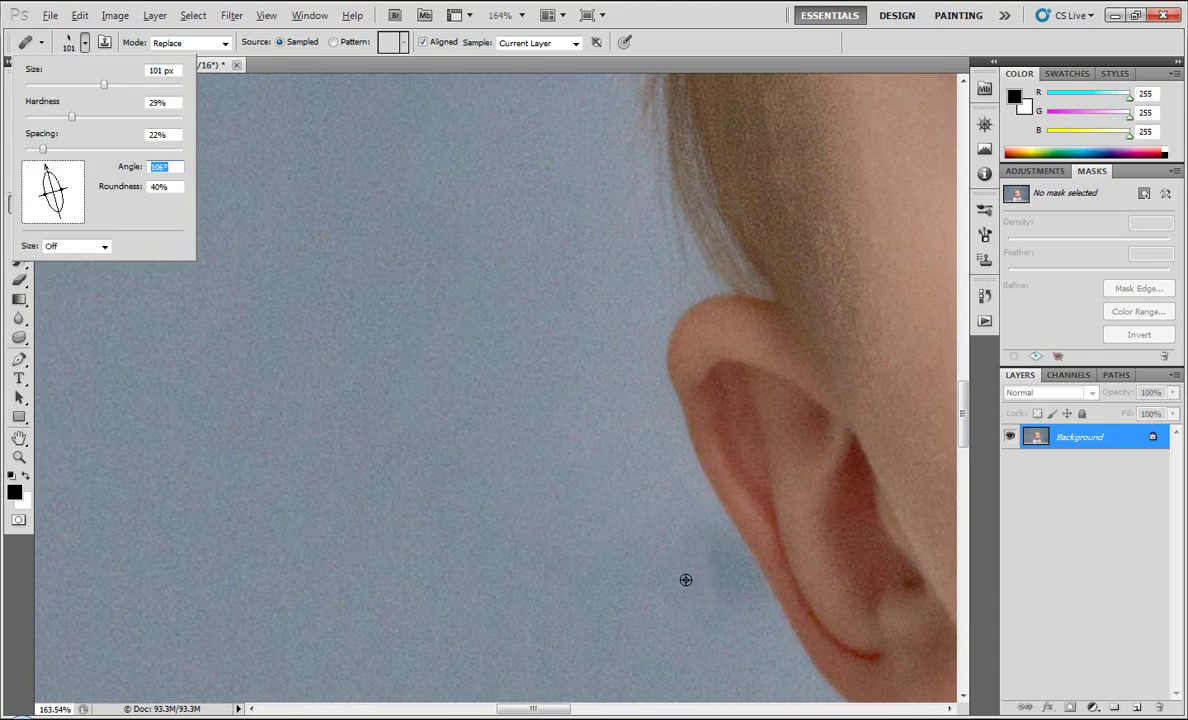
key(Return)
Step: Shrink the healing brush tip from 101 to 62 pixels
scroll(640, 520, down, 3)
scroll(695, 466, down, 2)
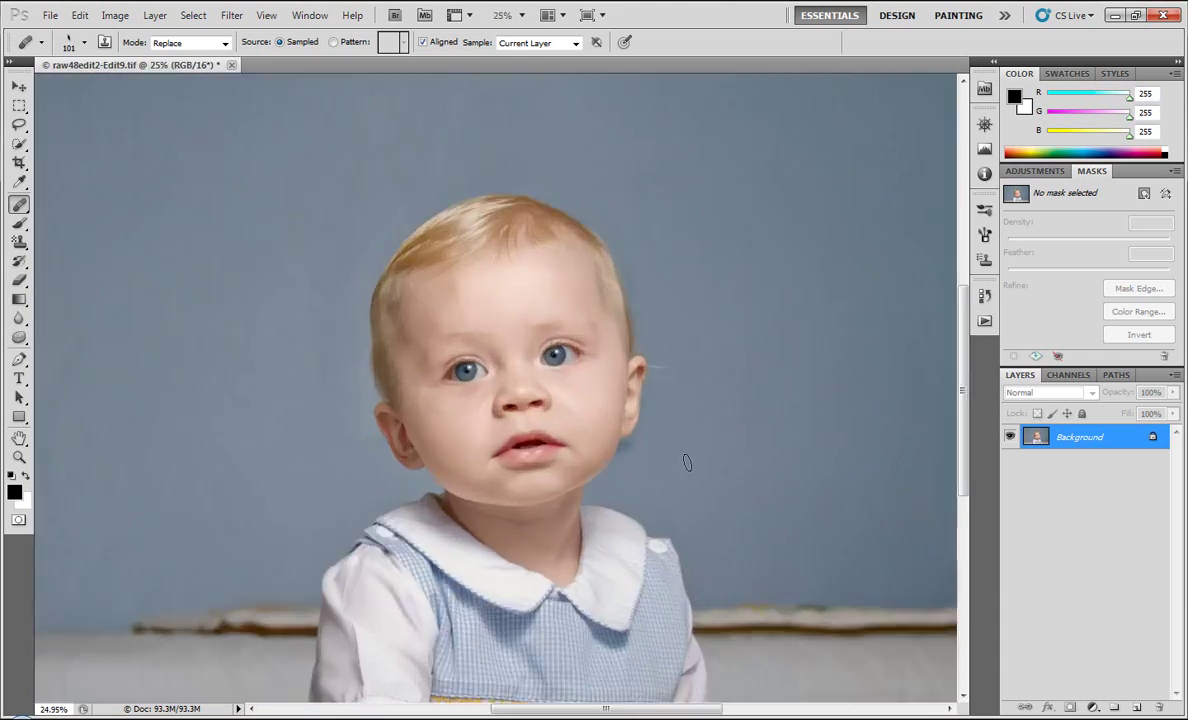
scroll(695, 466, up, 5)
click(84, 42)
key(Return)
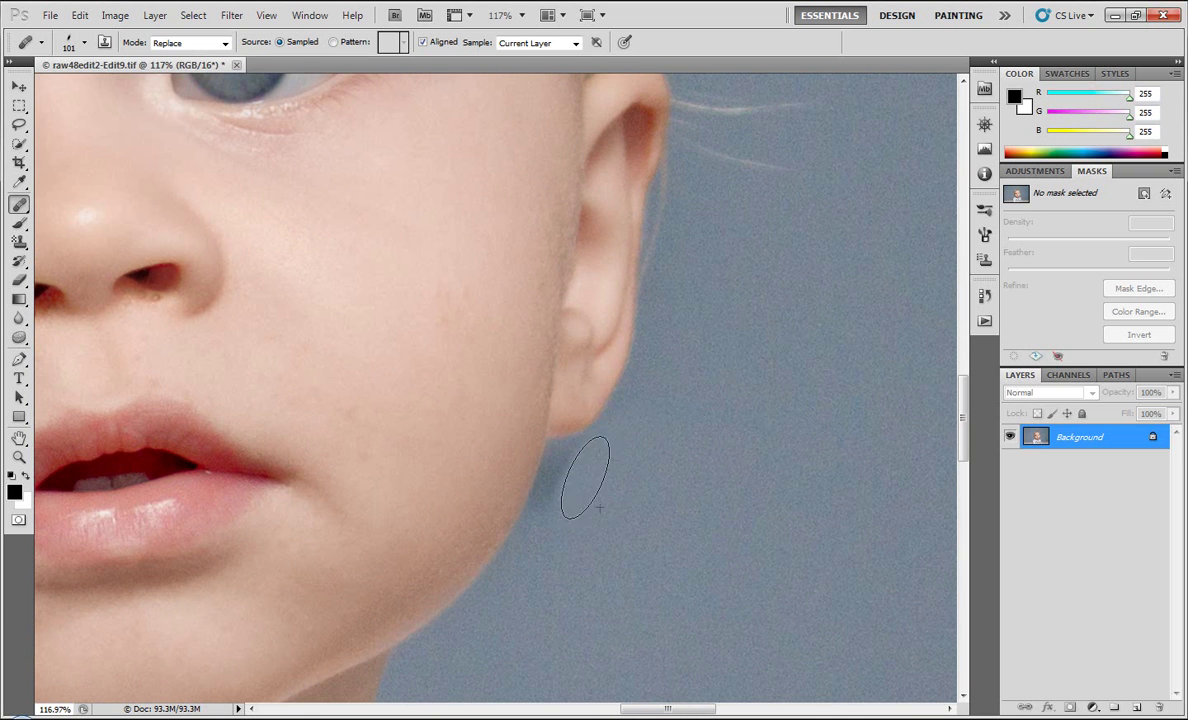
click(73, 50)
drag(80, 87, 66, 87)
key(Return)
Step: Recheck the brush settings and review the cleaned backdrop beside the ear and jawline
click(75, 42)
key(Return)
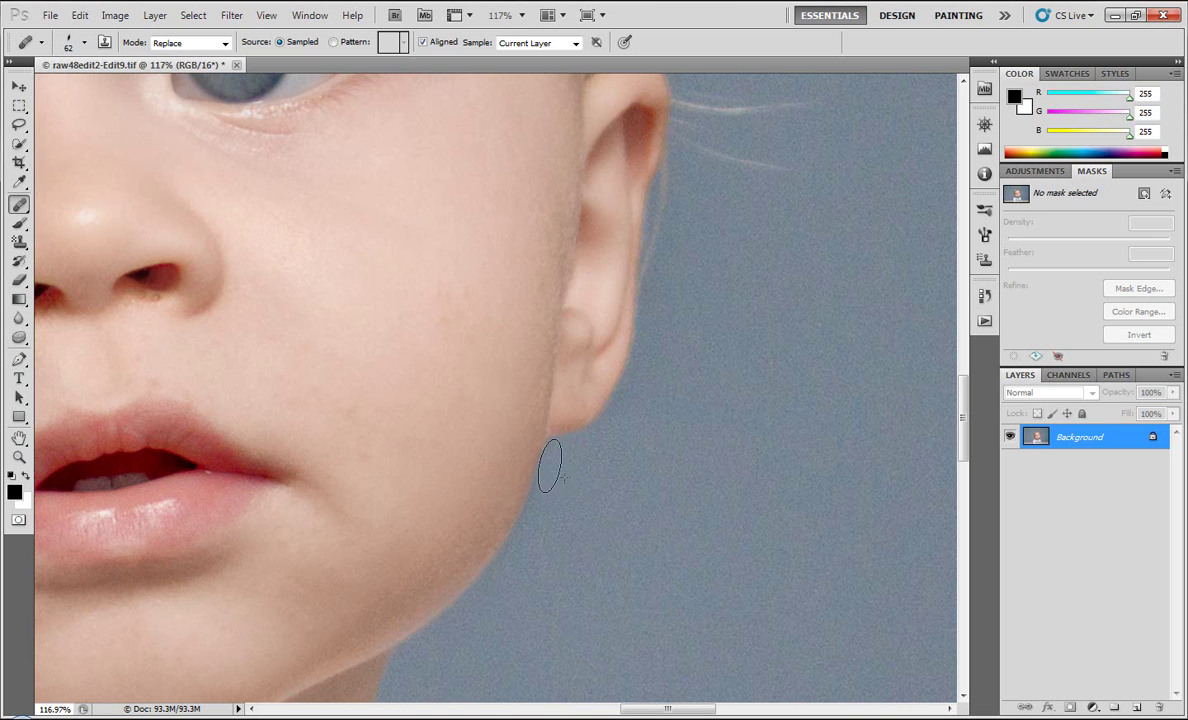
scroll(525, 467, down, 2)
scroll(589, 491, down, 3)
scroll(589, 491, down, 3)
scroll(589, 491, down, 2)
click(47, 15)
key(Escape)
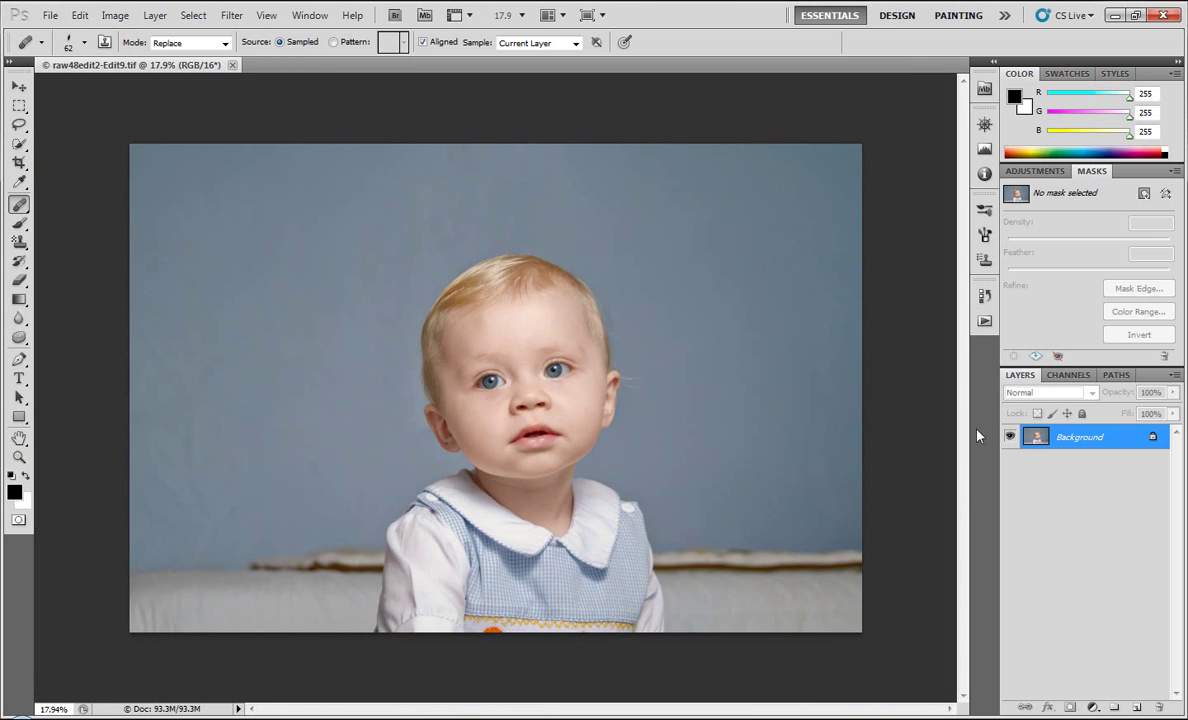
Step: Duplicate the background layer and select the whole image for Content-Aware Scale
click(115, 15)
drag(1080, 437, 1114, 707)
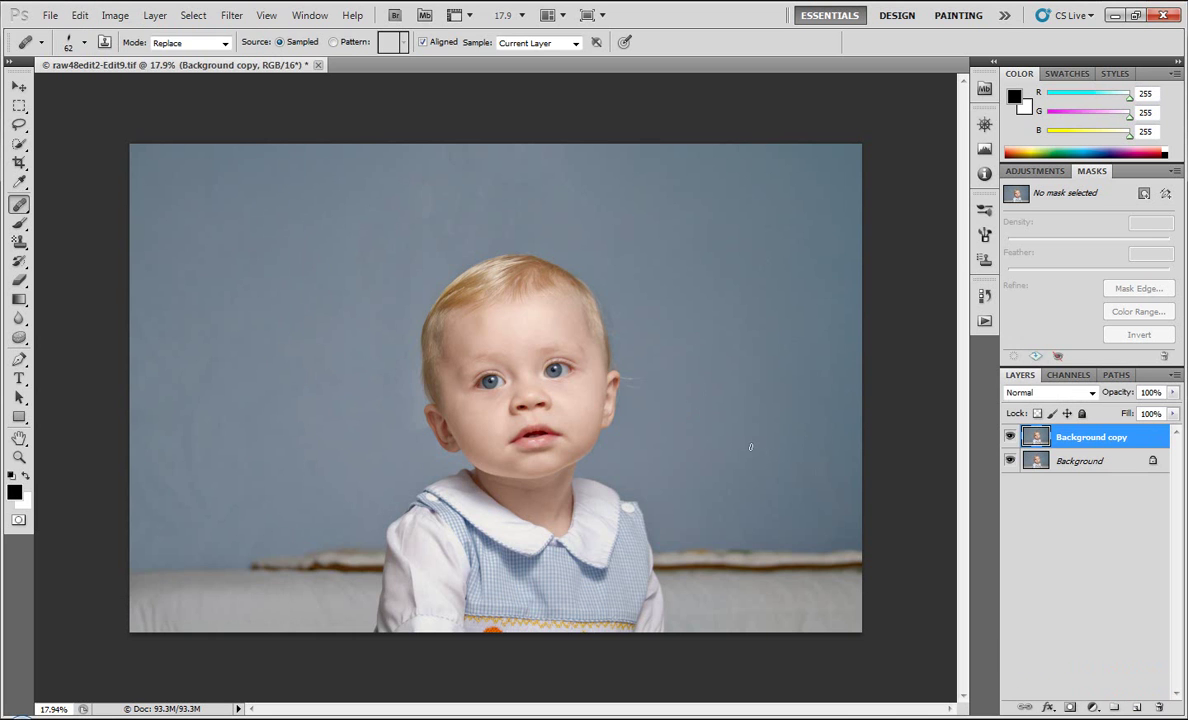
key(m)
key(ctrl+a)
click(80, 15)
click(150, 286)
Step: Widen the image on both left and right sides with Content-Aware Scale
key(ctrl+minus)
drag(353, 390, 55, 390)
drag(636, 390, 890, 390)
key(ctrl+minus)
drag(244, 389, 85, 389)
drag(721, 389, 809, 389)
drag(85, 389, 50, 389)
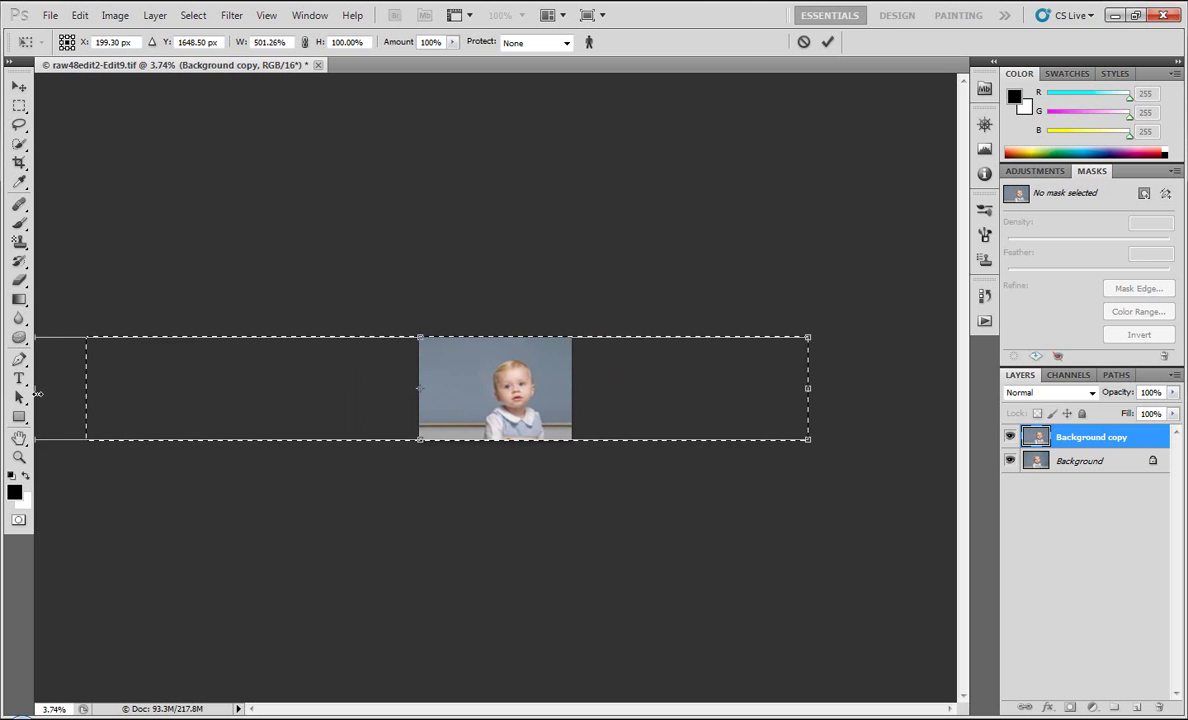
drag(810, 391, 905, 390)
key(ctrl+plus)
key(ctrl+plus)
scroll(507, 438, down, 2)
scroll(556, 345, up, 3)
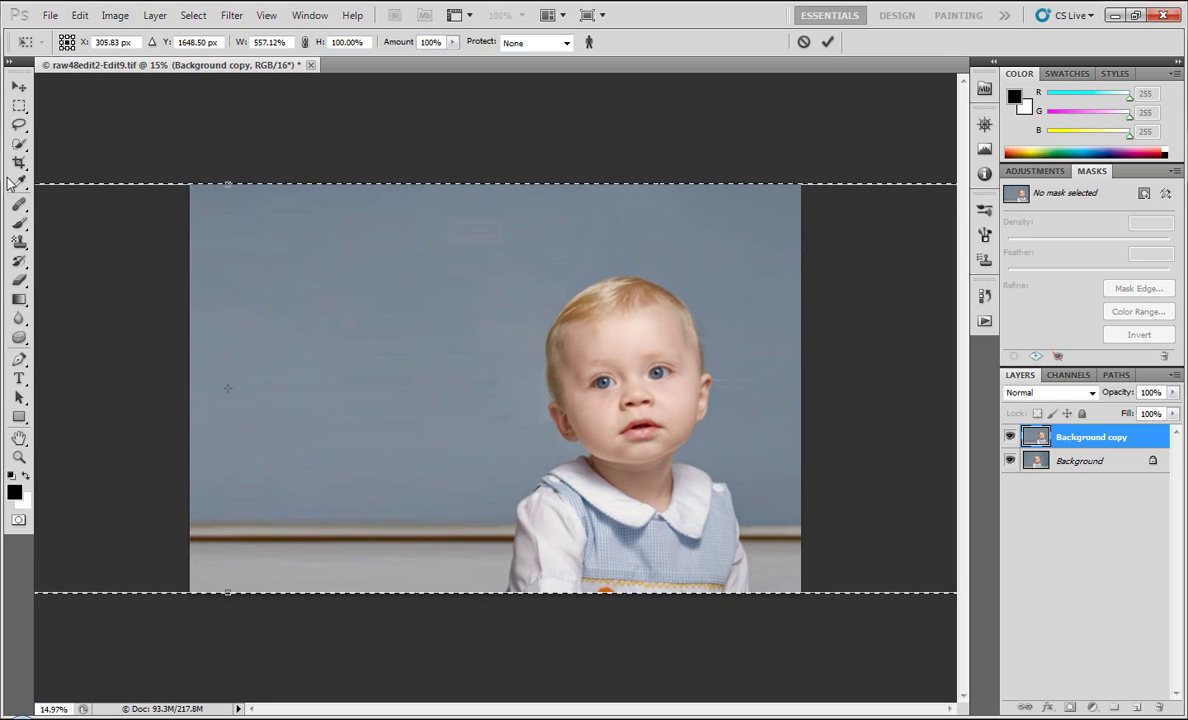
key(m)
click(500, 289)
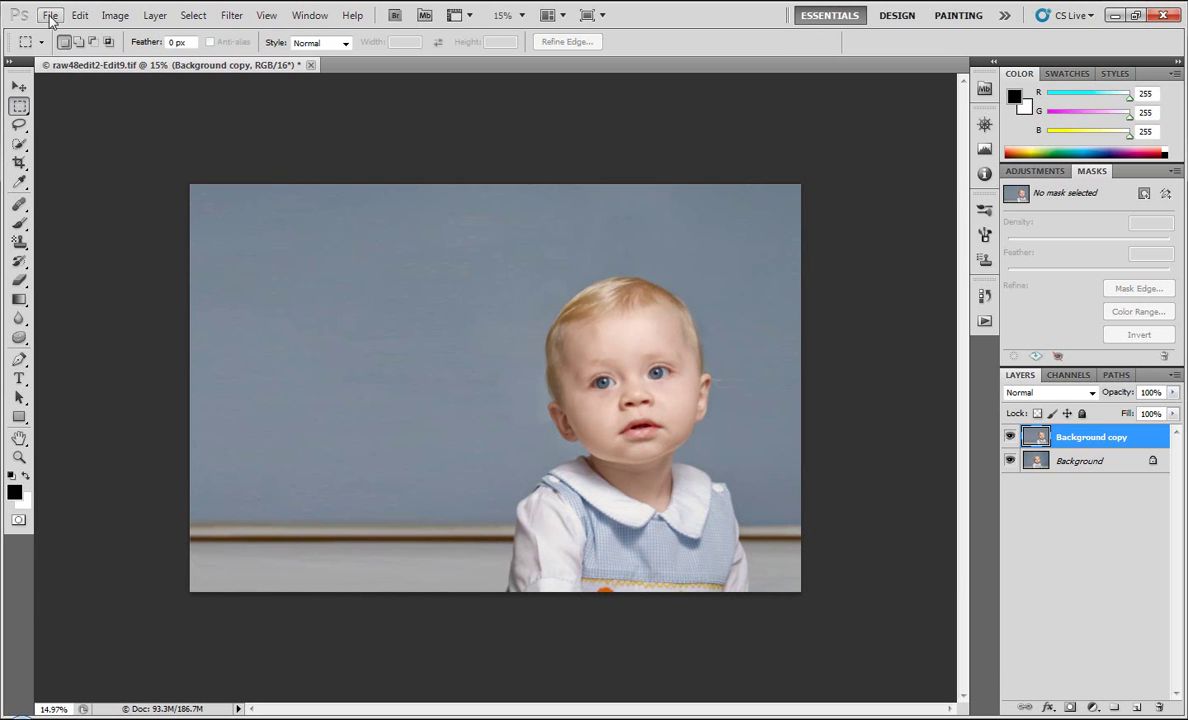
Step: Save the widened image as a TIFF
click(50, 15)
click(60, 251)
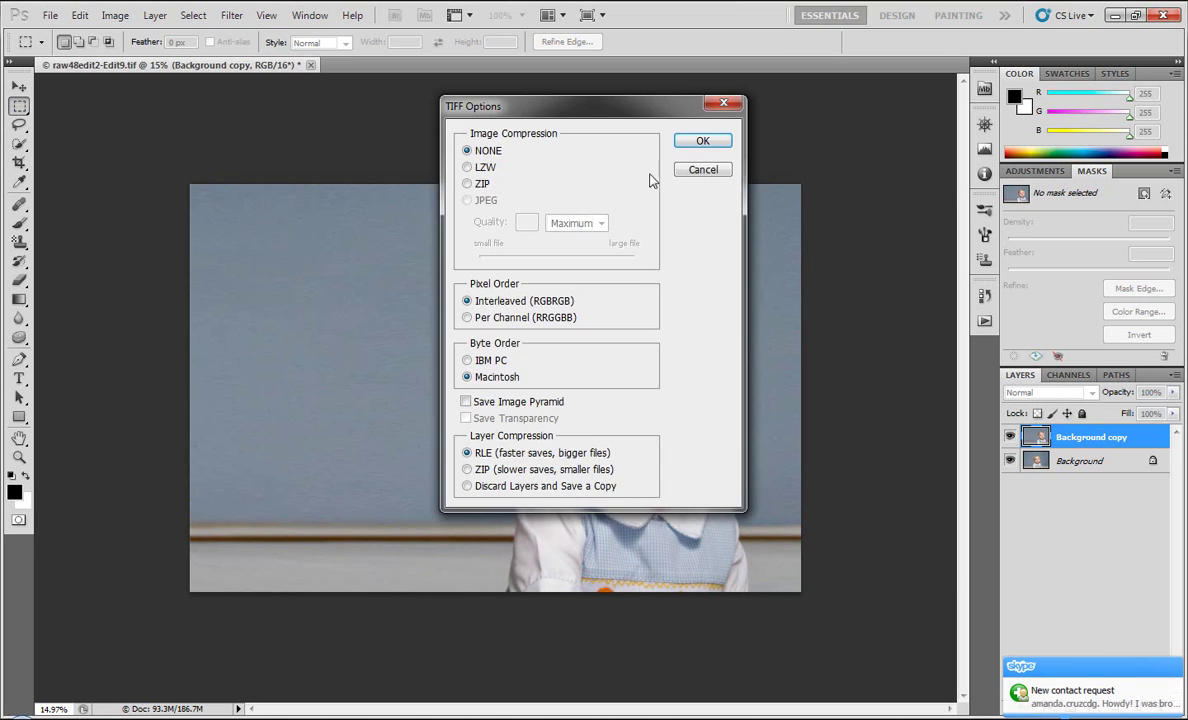
click(703, 140)
Step: Add layer Background copy 2 and resave the TIFF, accepting the layer-size warning
drag(1092, 444, 1114, 707)
click(50, 15)
click(60, 252)
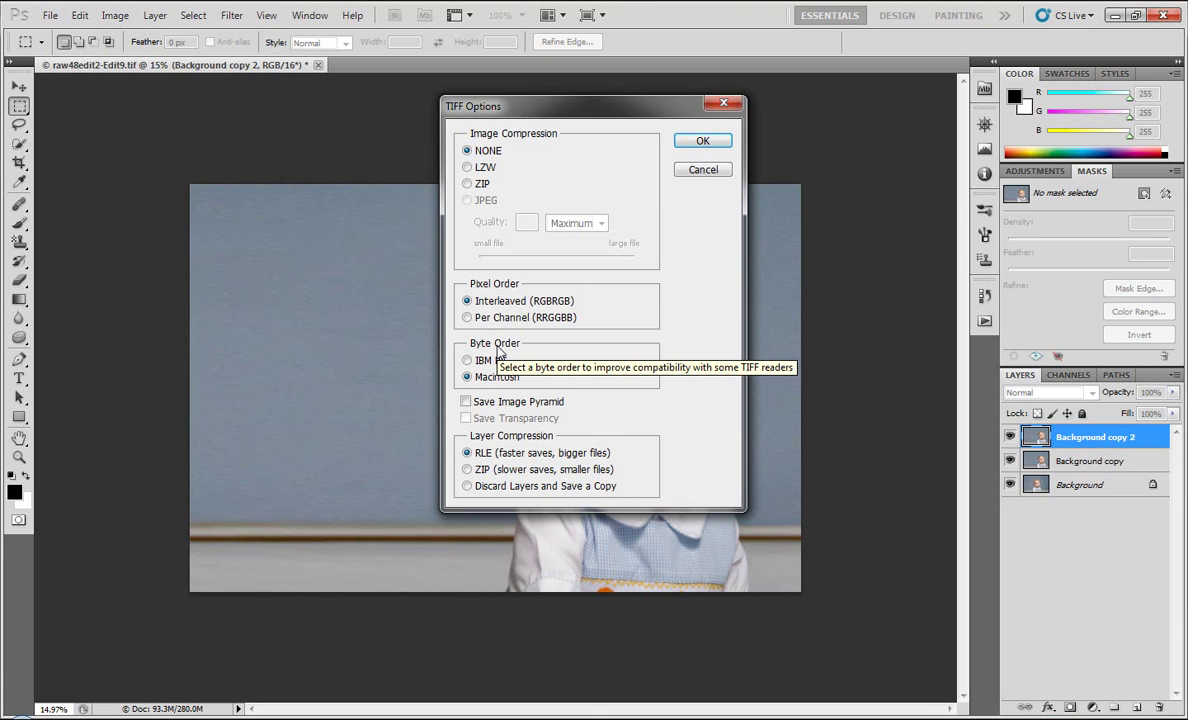
click(703, 140)
click(558, 283)
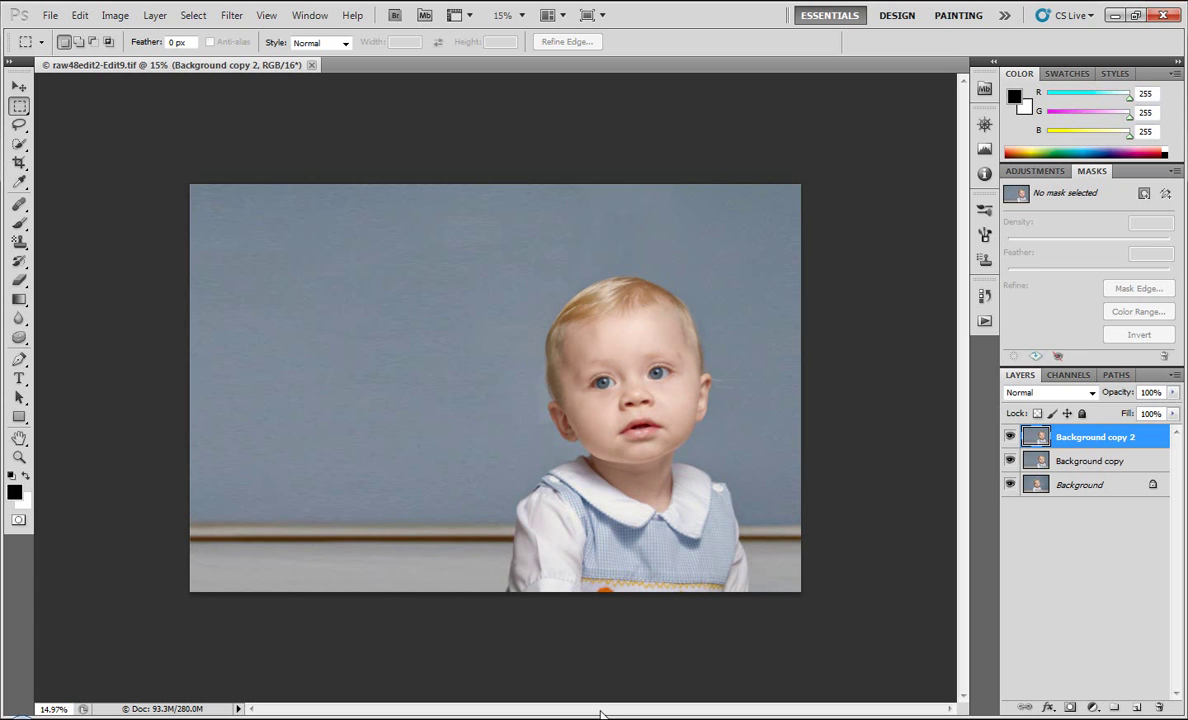
scroll(506, 484, up, 2)
Step: Quick-select the wall, invert the selection, and copy the child onto its own layer
click(1010, 437)
click(1010, 437)
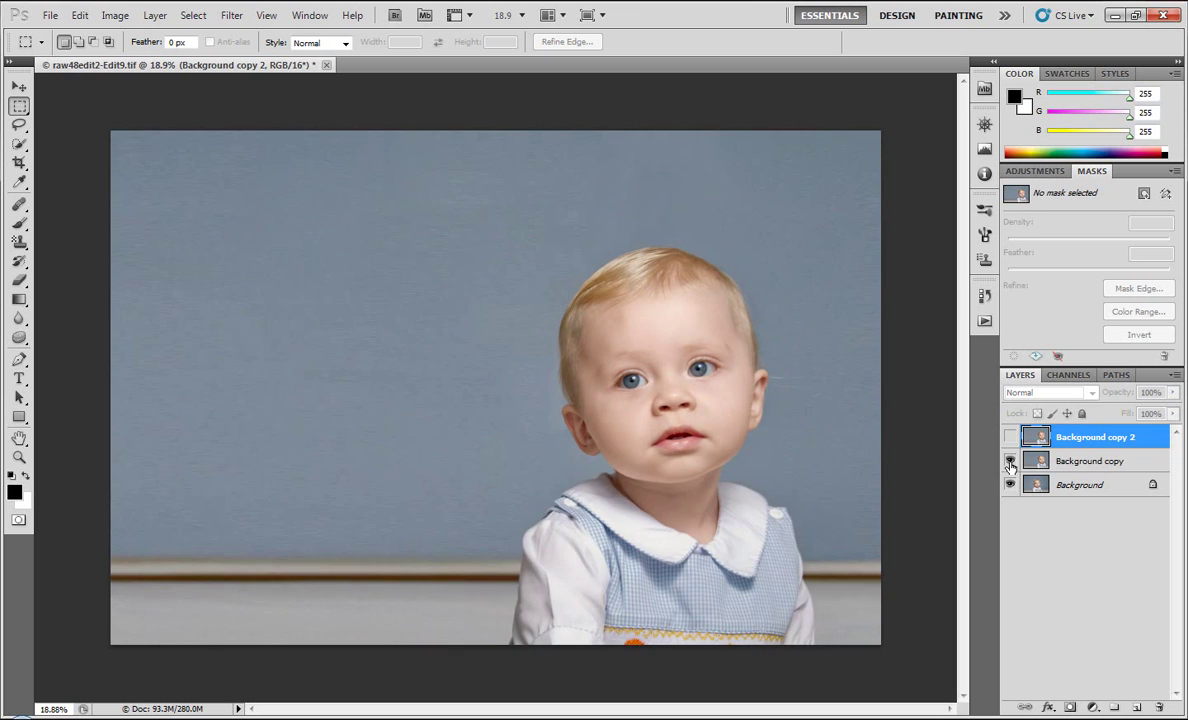
click(1010, 437)
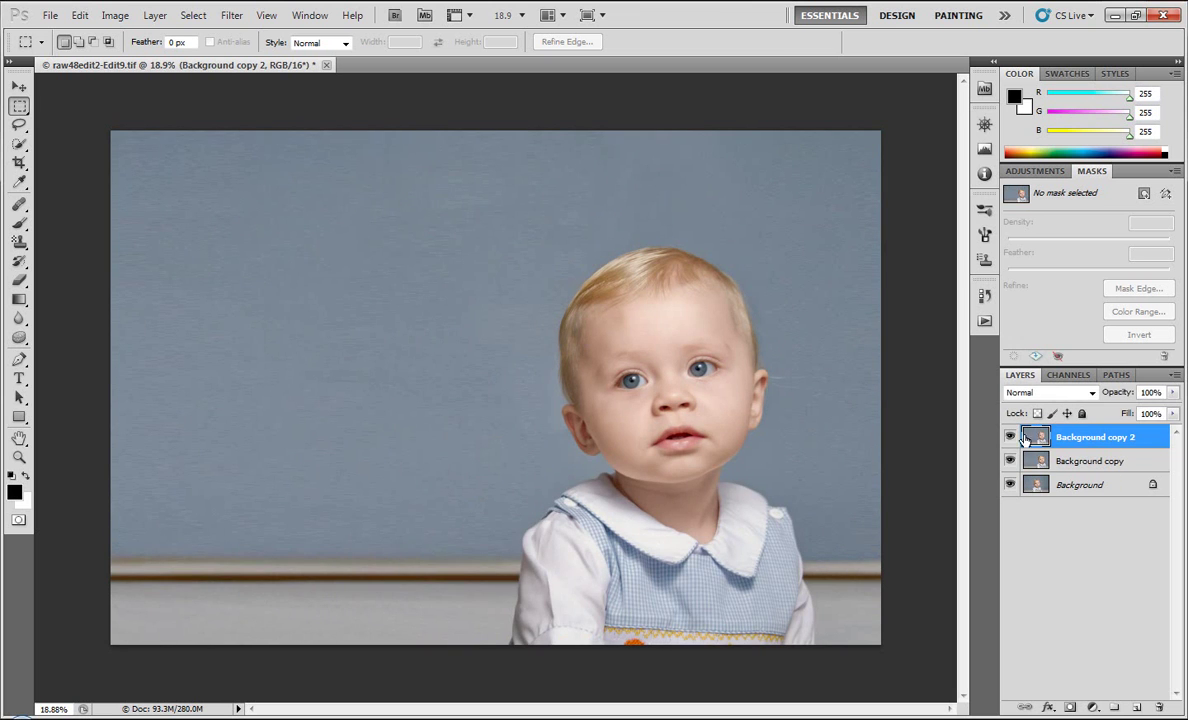
click(19, 143)
mouse_move(240, 500)
mouse_down()
mouse_move(538, 191)
mouse_move(796, 339)
mouse_move(828, 390)
mouse_move(848, 543)
mouse_up()
scroll(848, 543, up, 2)
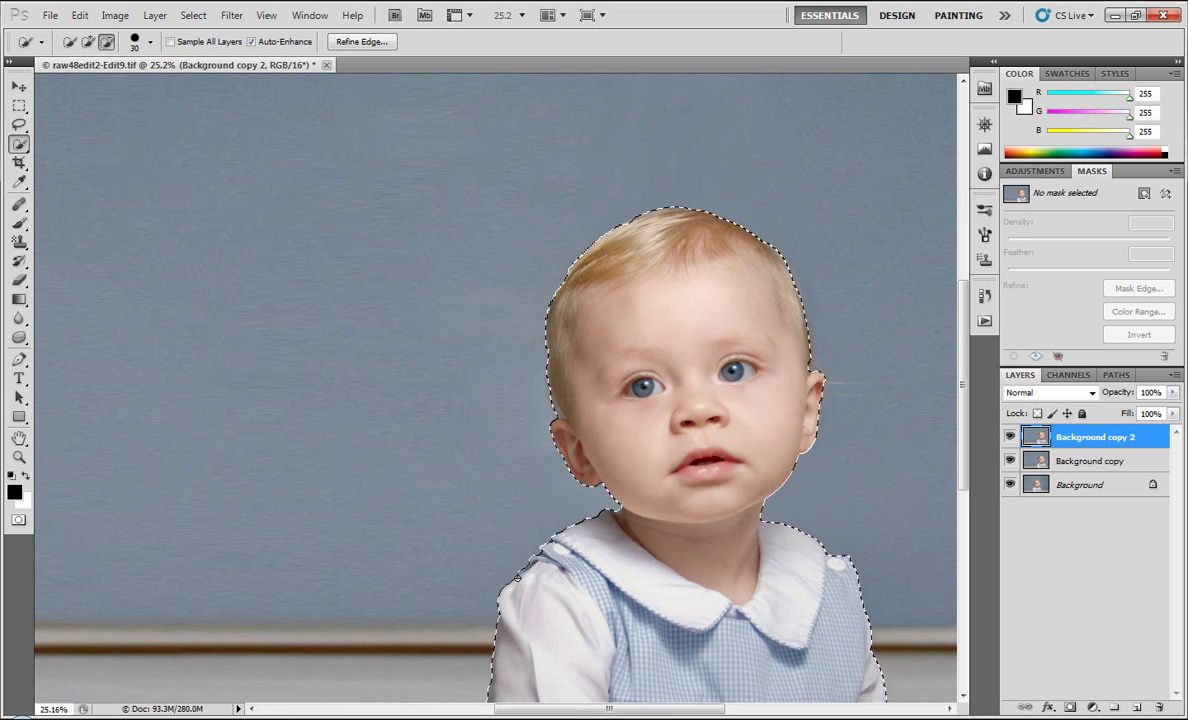
key(ctrl+0)
click(193, 15)
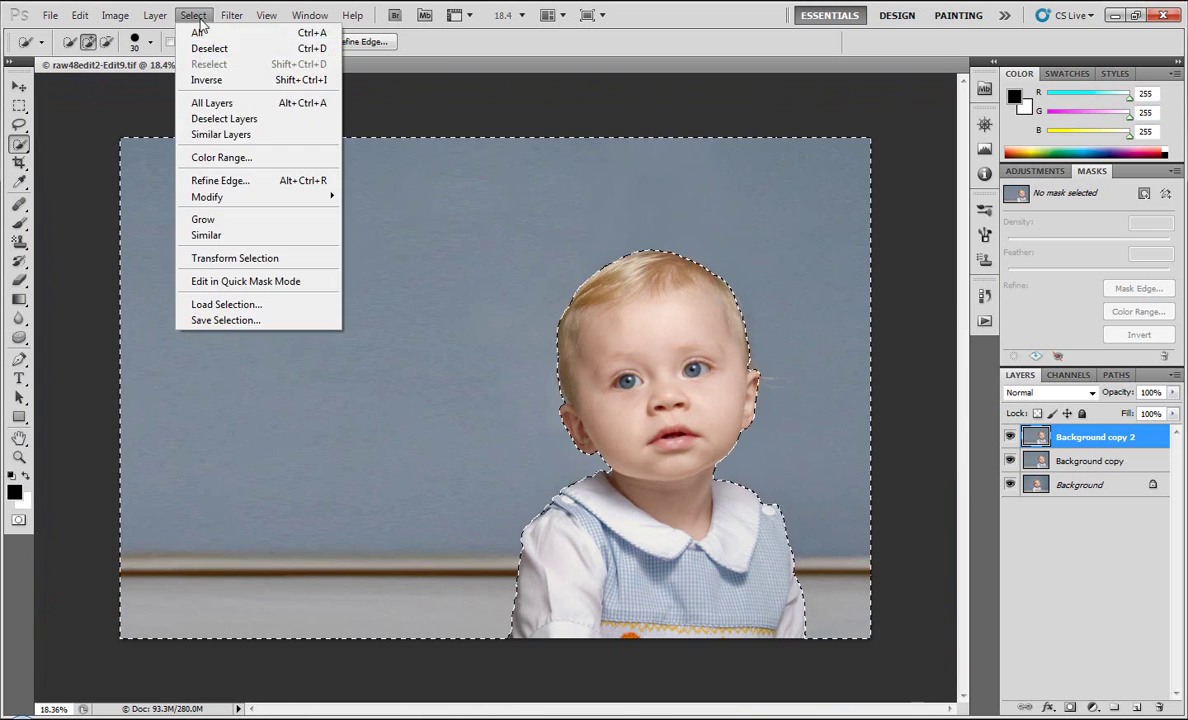
click(190, 77)
key(ctrl+j)
click(50, 15)
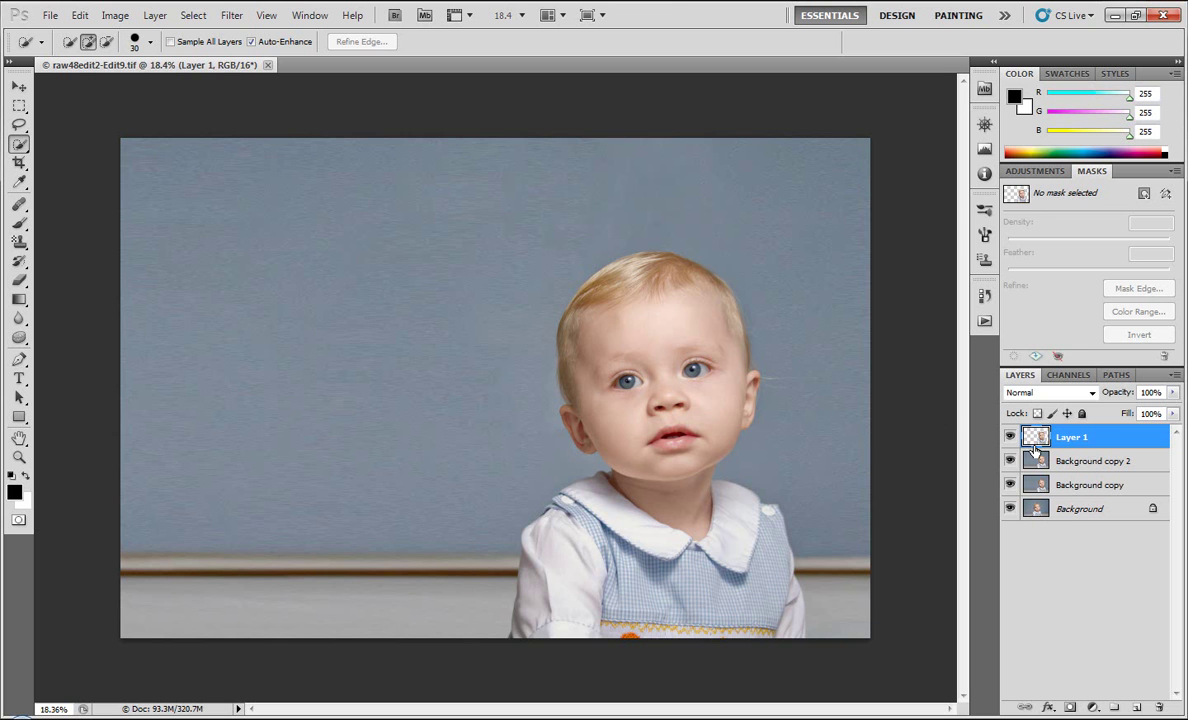
Step: Apply a Box Blur to Background copy 2
click(1090, 461)
click(231, 15)
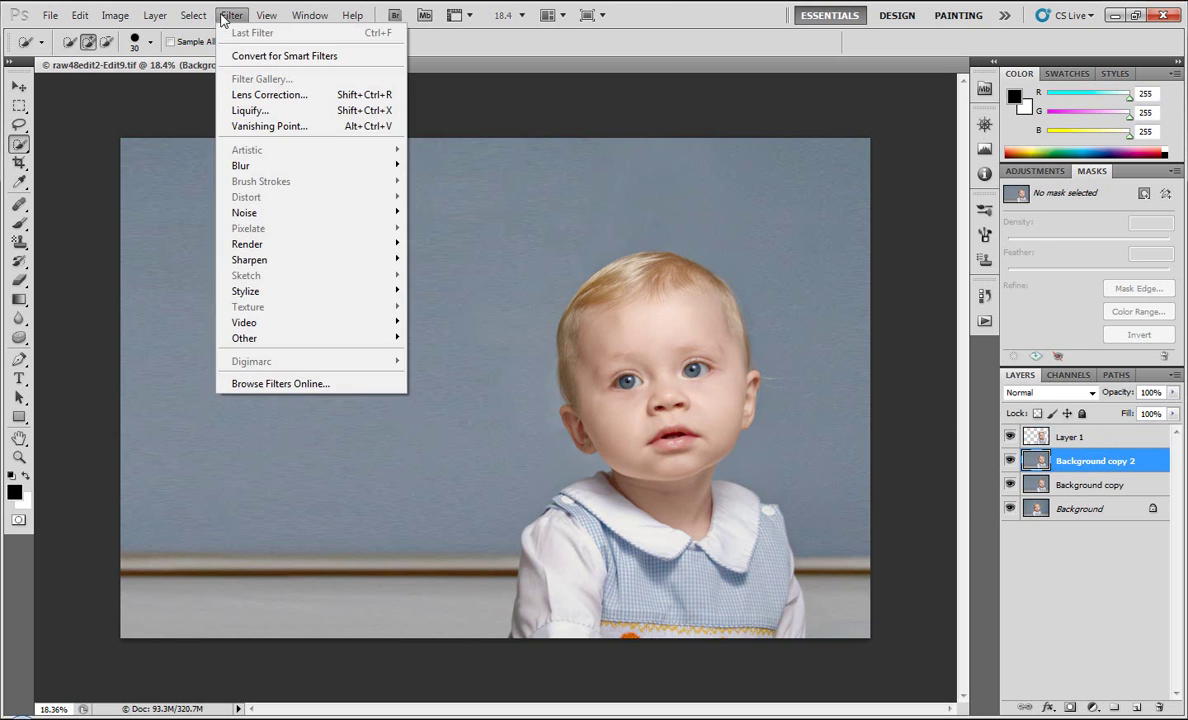
click(470, 198)
click(988, 260)
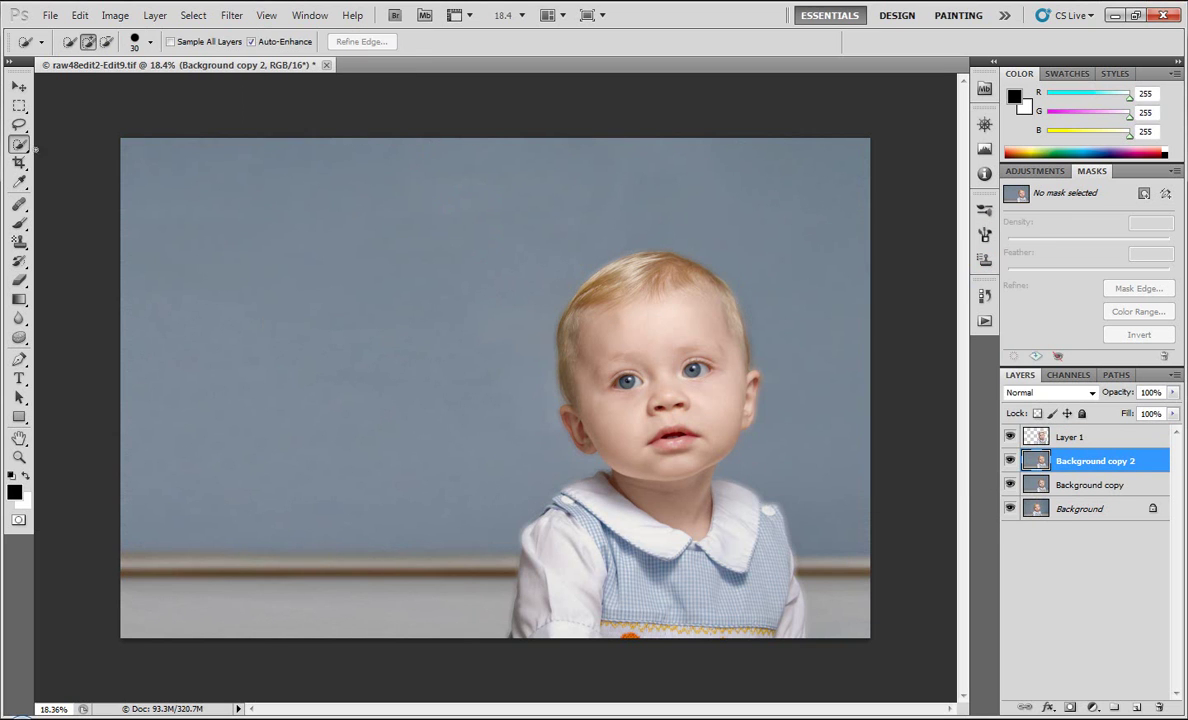
Step: Free Transform the right strip of the background to stretch it wider
click(19, 105)
drag(695, 681, 665, 681)
click(80, 15)
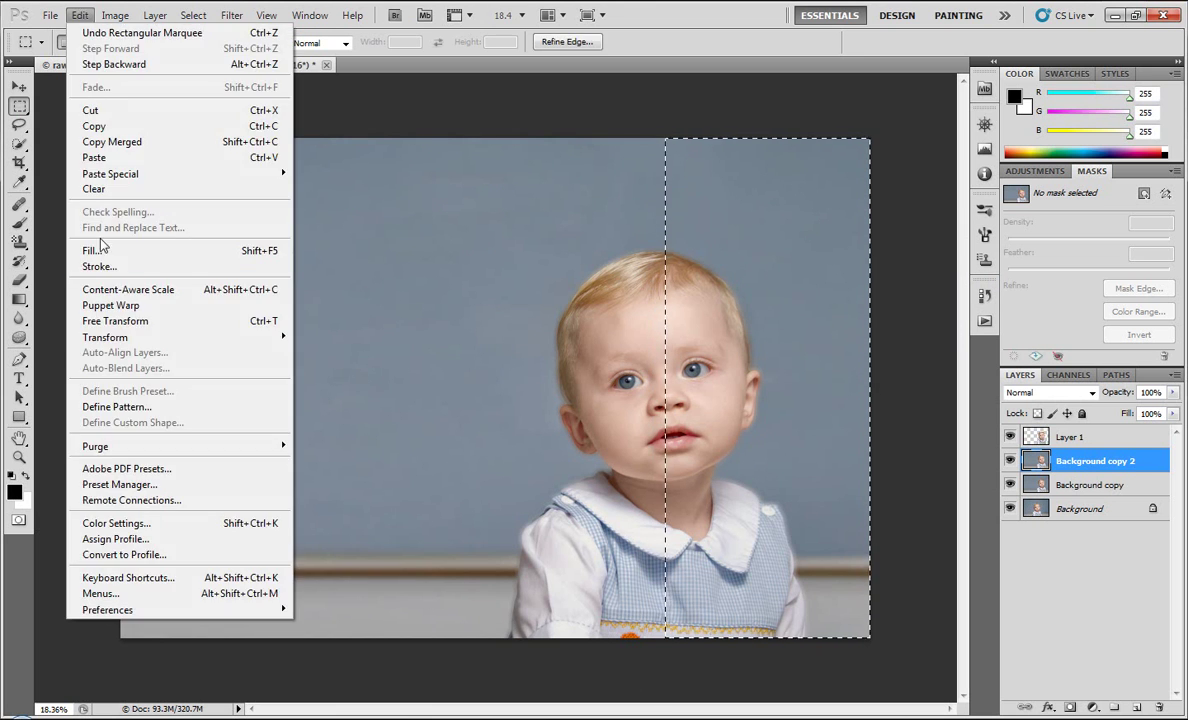
click(110, 316)
drag(665, 387, 628, 387)
click(19, 105)
key(Return)
Step: Free Transform the left portion of the background to stretch it wider rightward
drag(118, 136, 607, 643)
click(80, 15)
click(110, 320)
drag(603, 387, 676, 387)
click(19, 105)
key(Return)
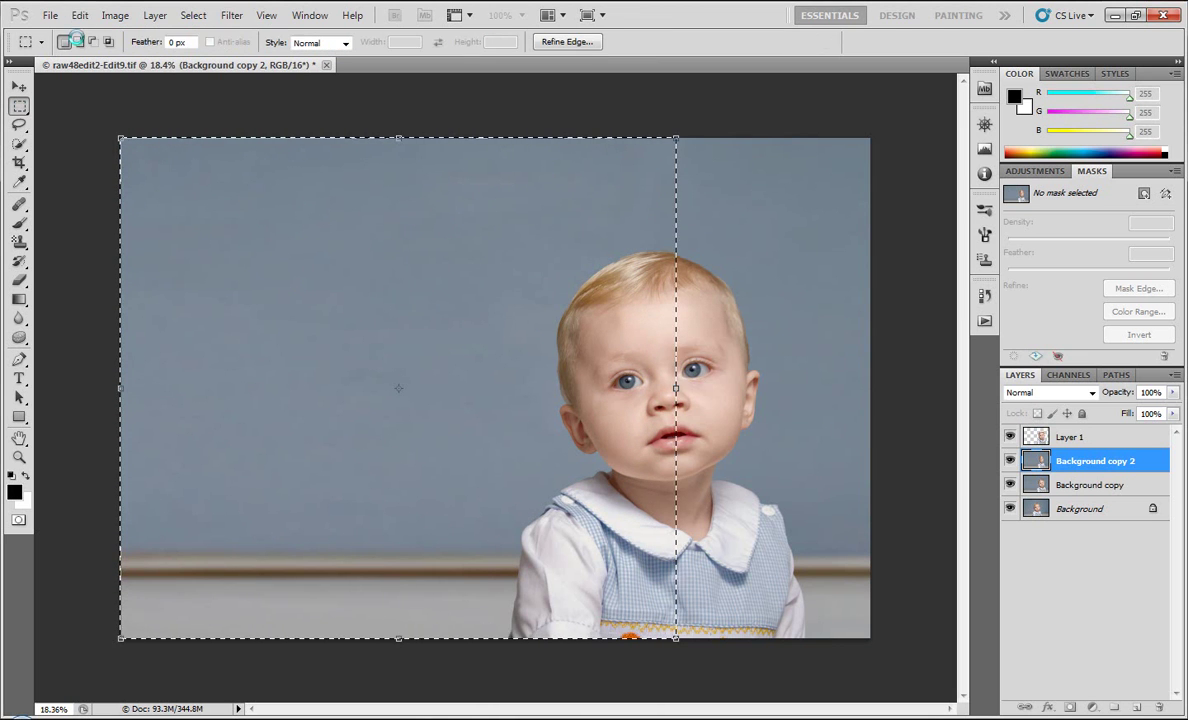
Step: Content-Aware Scale the top band of the wall, then deselect
click(80, 15)
drag(118, 136, 872, 345)
click(80, 15)
click(128, 289)
key(Return)
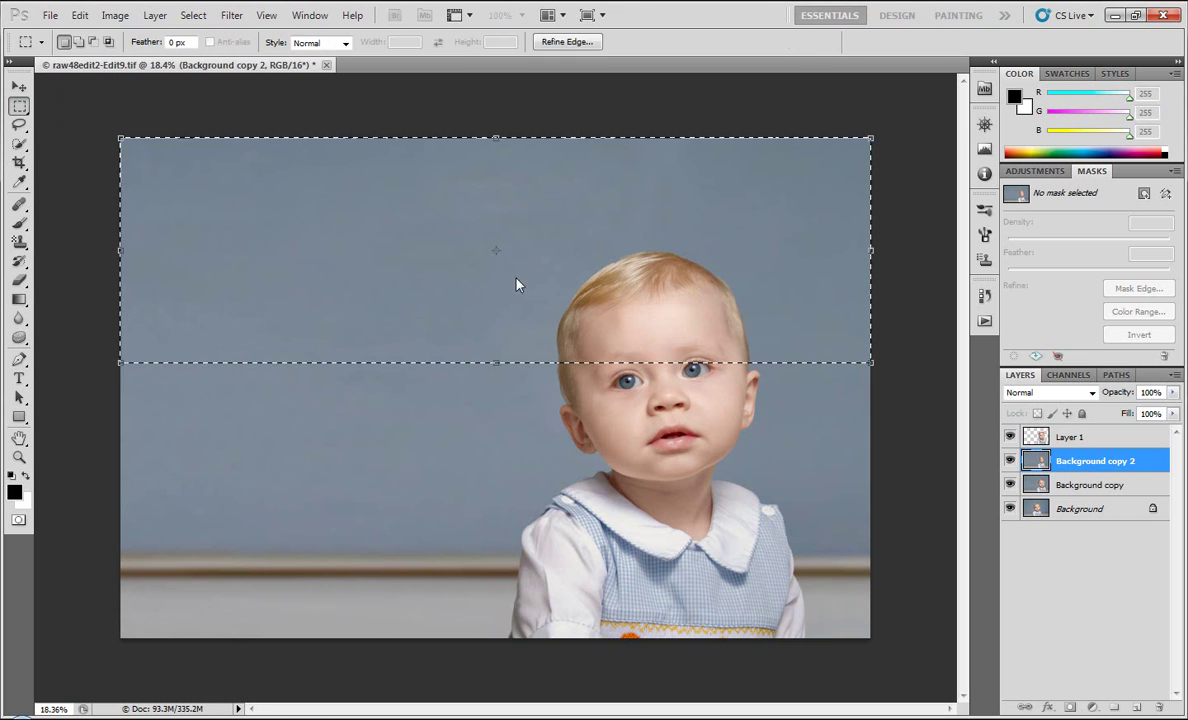
key(ctrl+d)
Step: Save the file and make Layer 1 the active layer
click(50, 15)
click(67, 238)
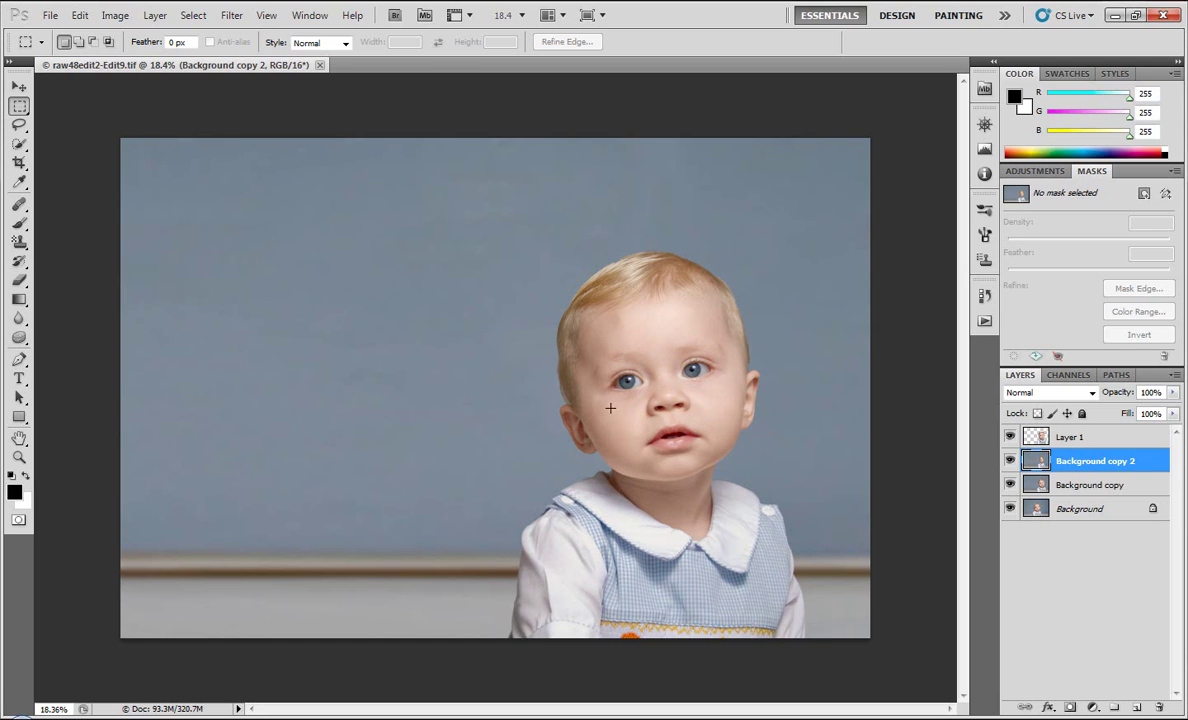
click(1068, 439)
Step: Magic Wand the wall, then Refine Edge with larger radius and inward-shifted edge, output to New Layer with Layer Mask
click(19, 143)
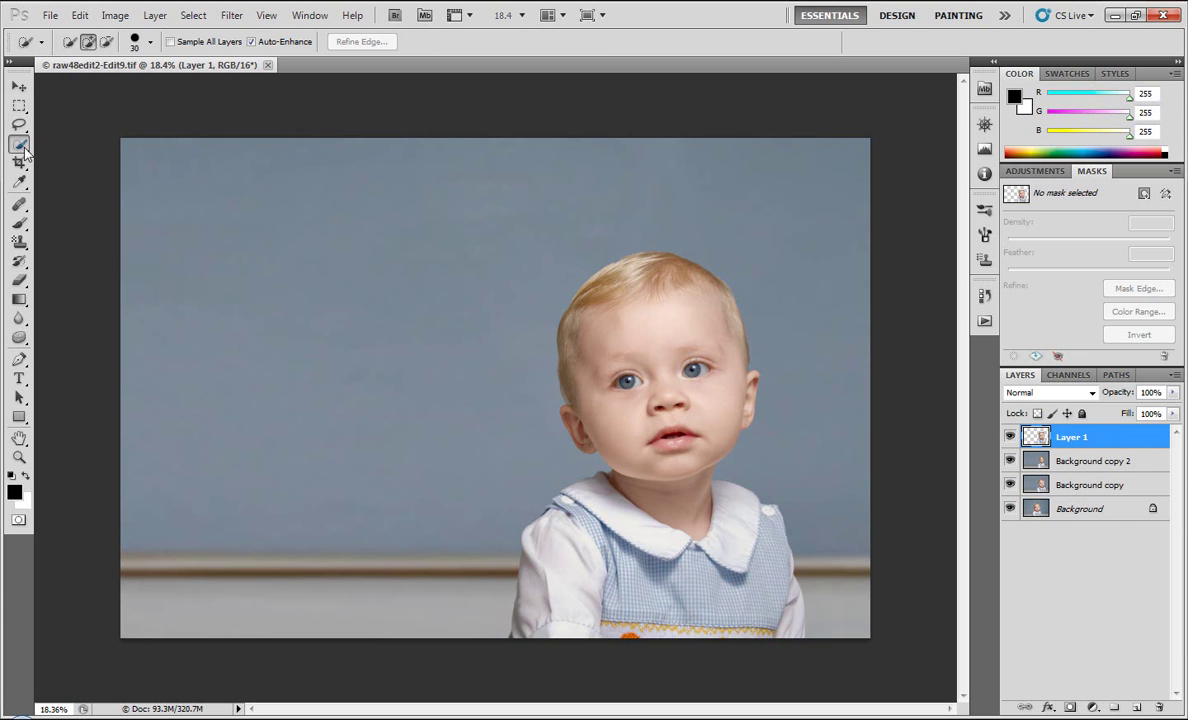
click(90, 140)
click(199, 217)
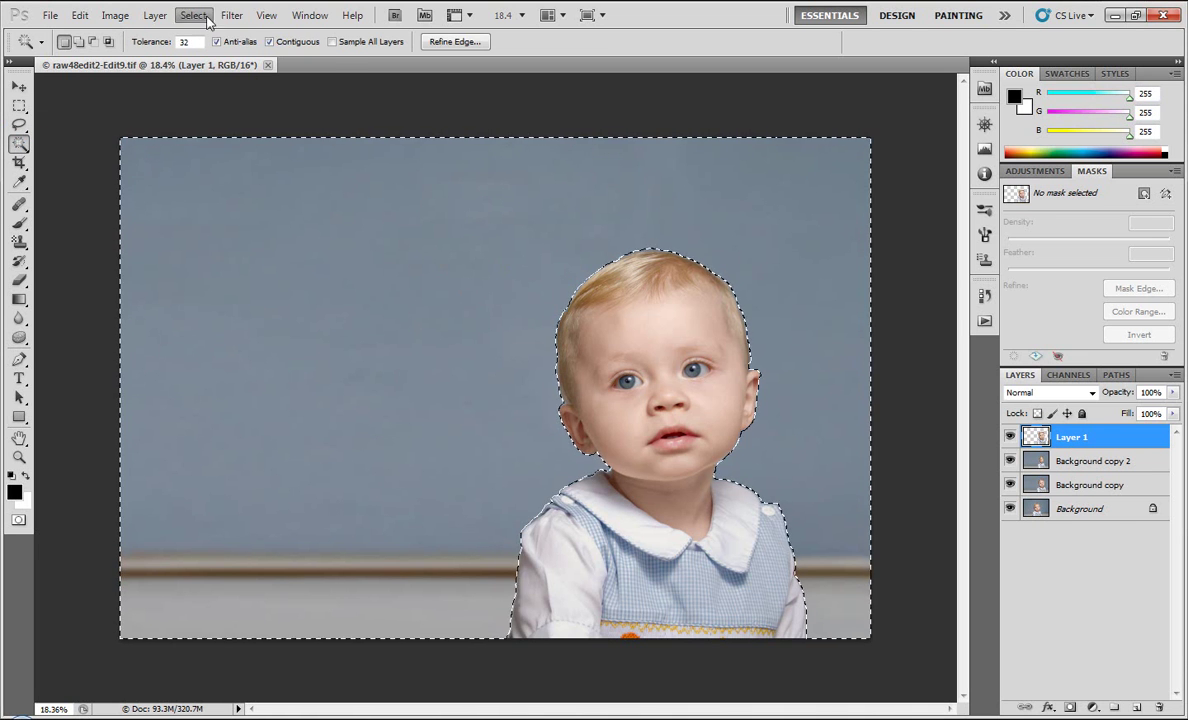
click(452, 42)
drag(114, 238, 142, 243)
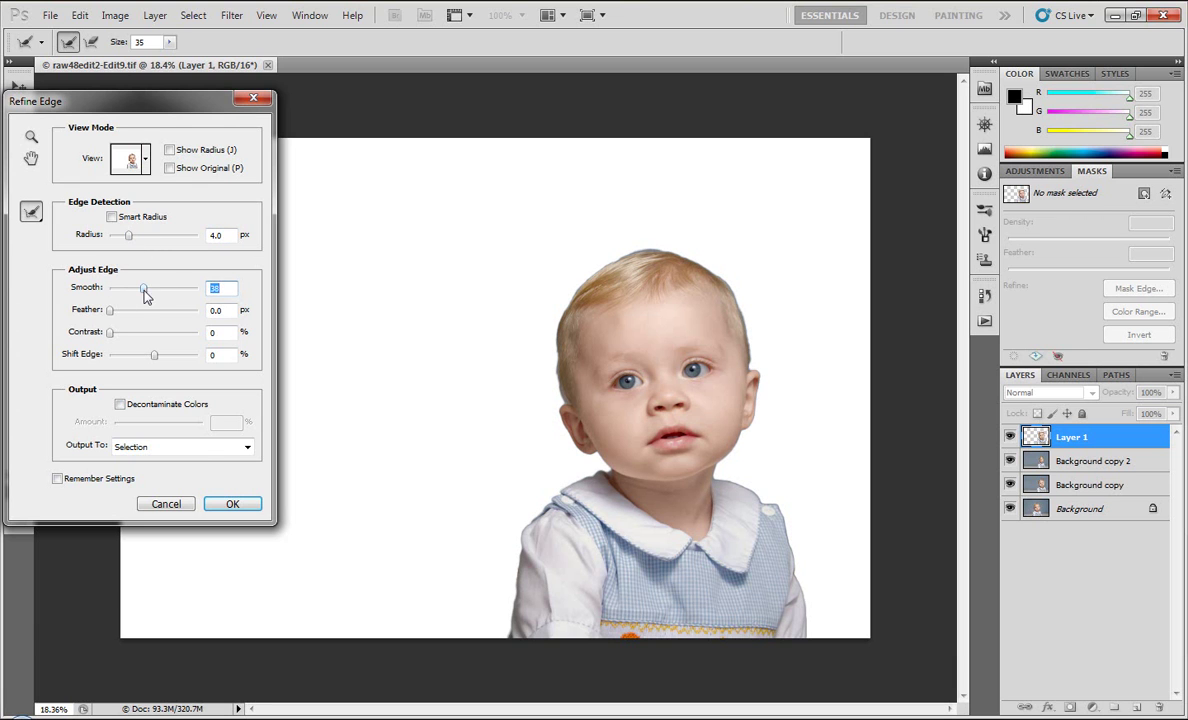
click(120, 404)
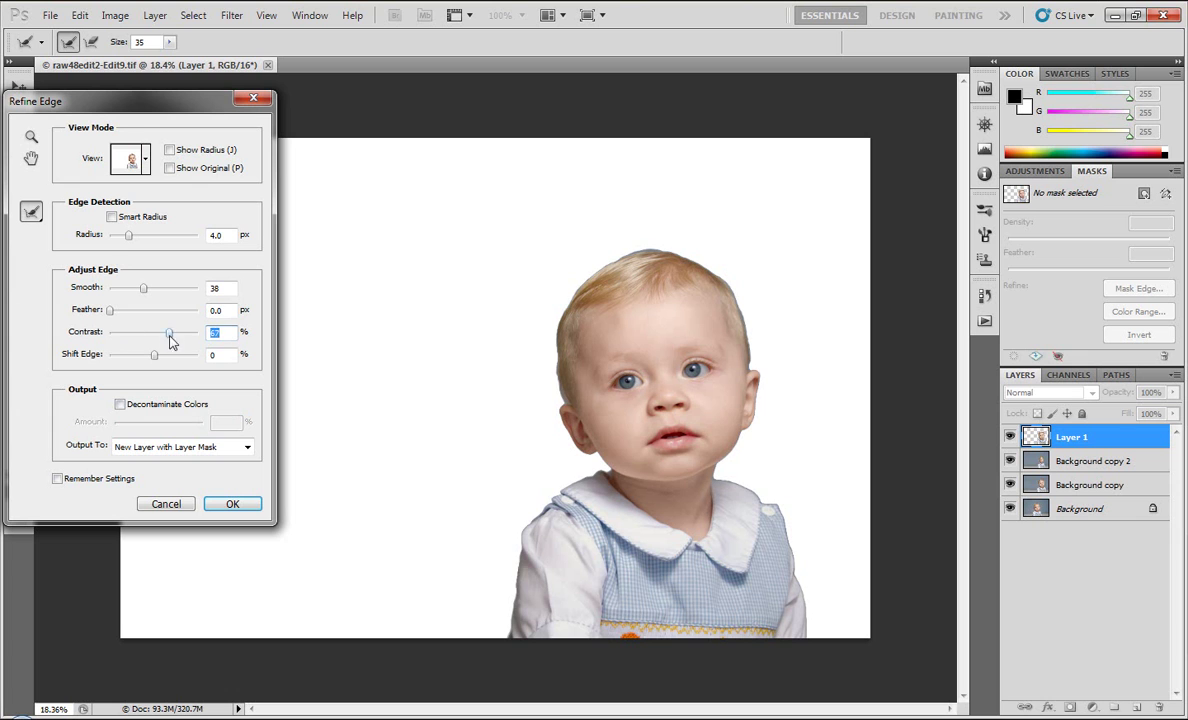
drag(154, 355, 128, 357)
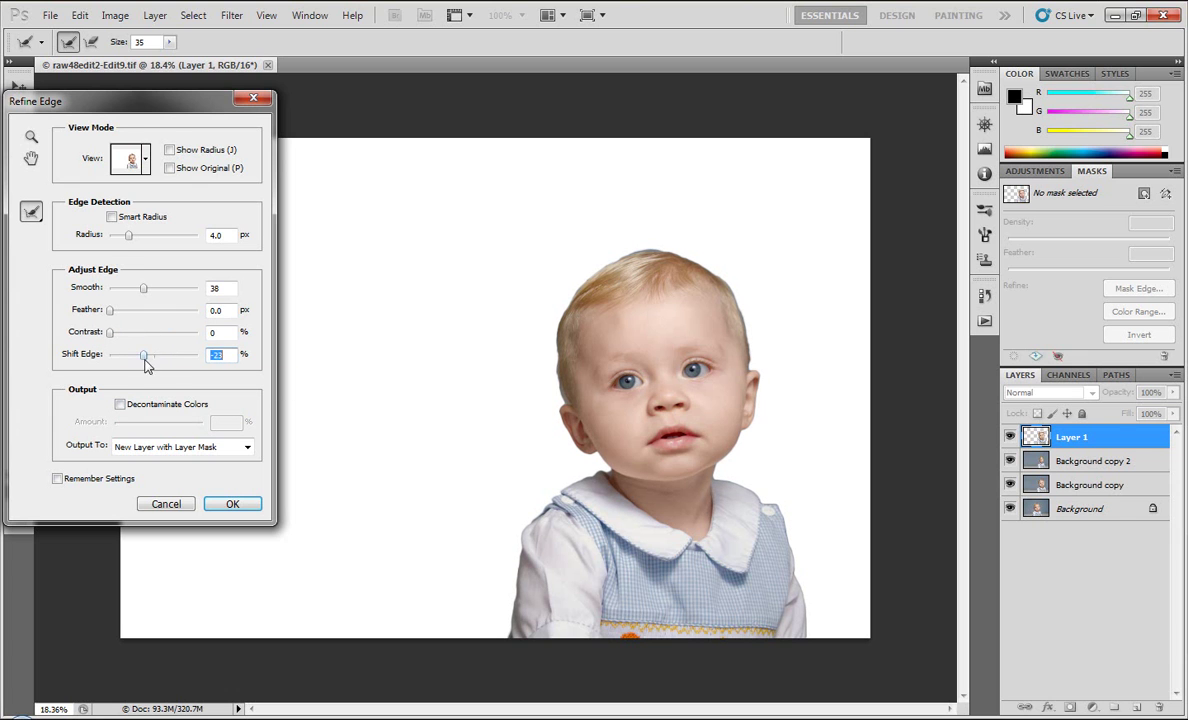
drag(128, 236, 149, 237)
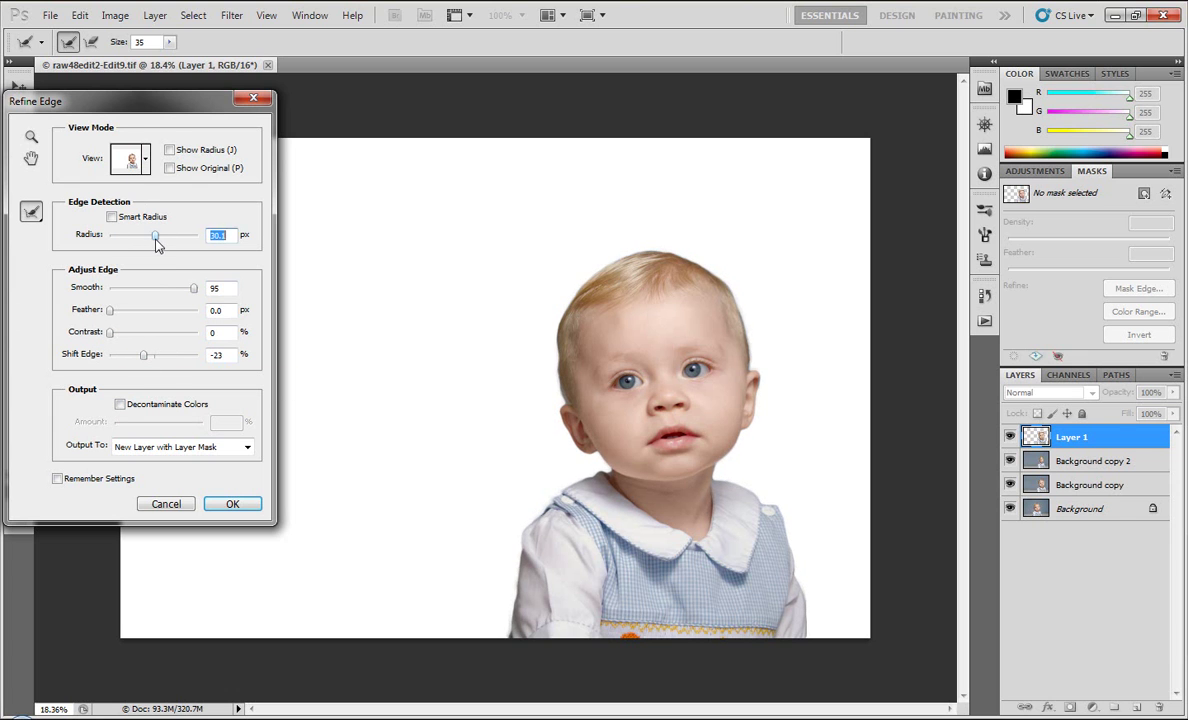
click(230, 503)
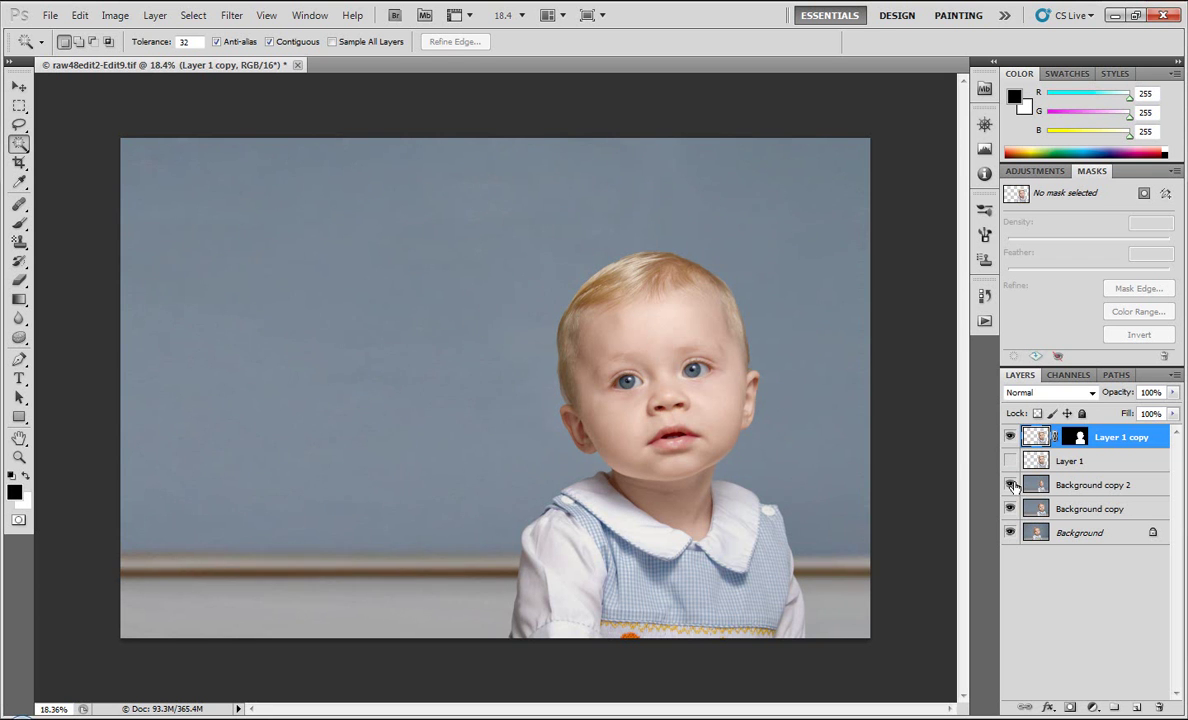
Step: Pick the Healing Brush, save the file, and set healing mode to Replace
click(19, 204)
click(85, 218)
scroll(852, 375, up, 6)
key(ctrl+s)
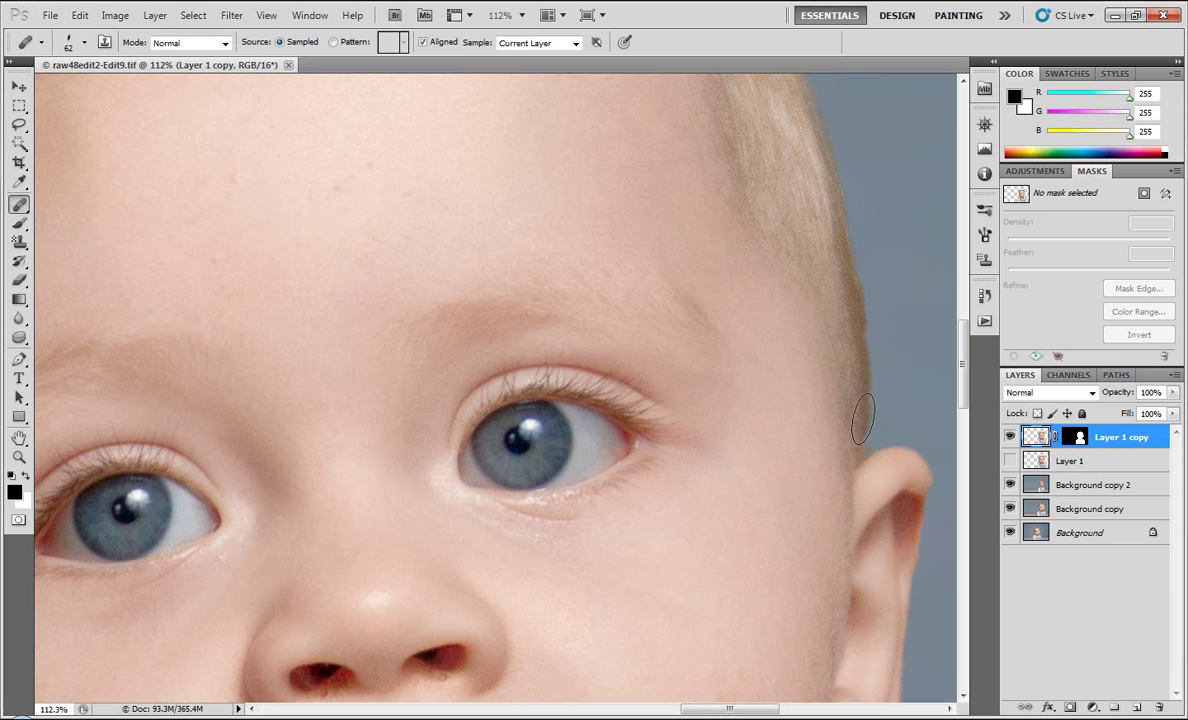
key(shift+plus)
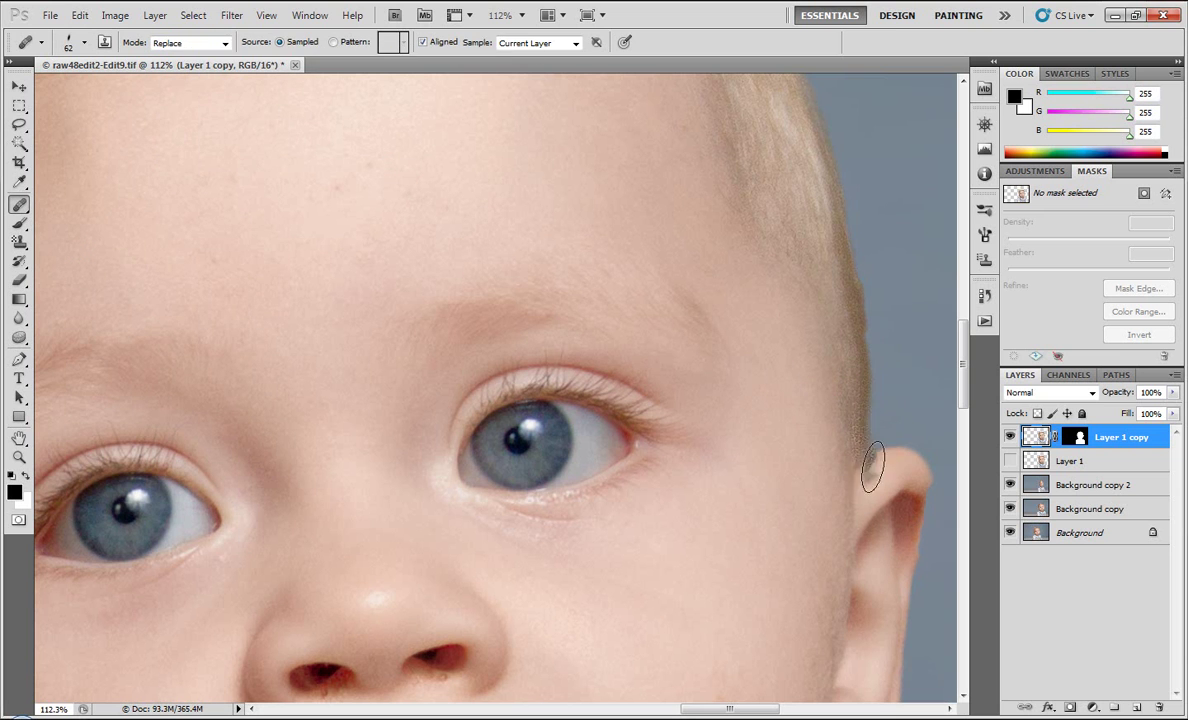
Step: Zoom in and out around the child's hairline and forehead edges
scroll(793, 358, down, 2)
scroll(700, 300, down, 3)
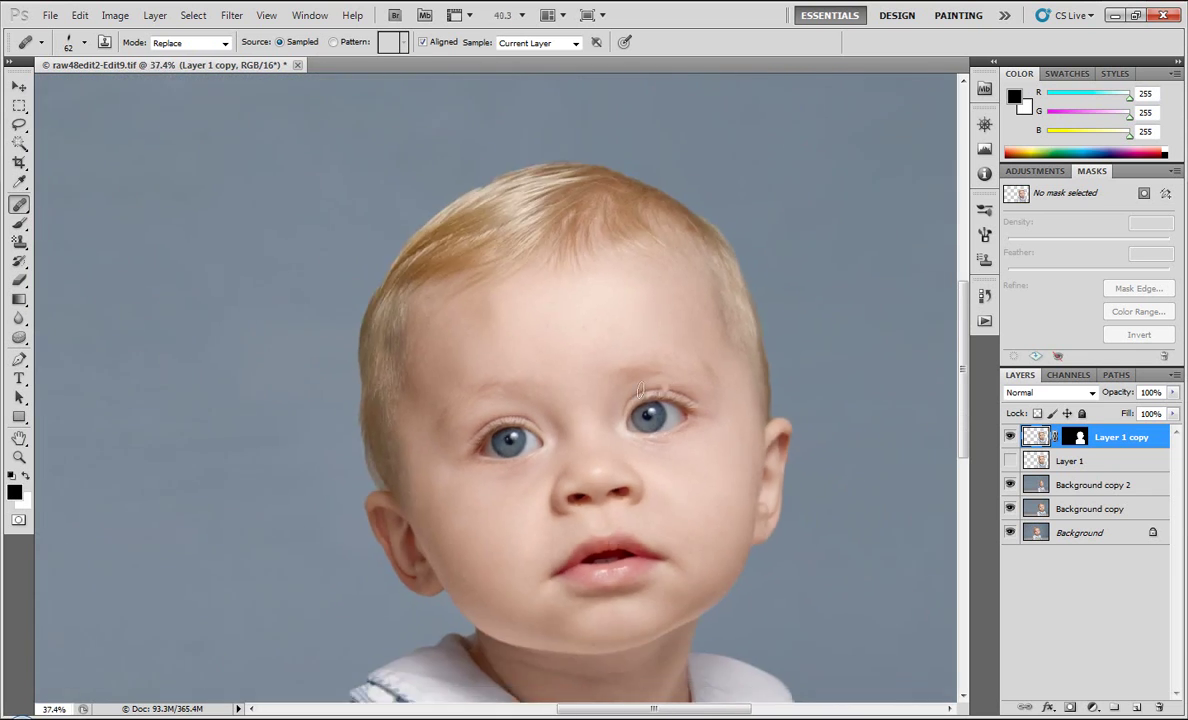
scroll(538, 239, up, 4)
scroll(578, 187, up, 2)
scroll(440, 326, down, 1)
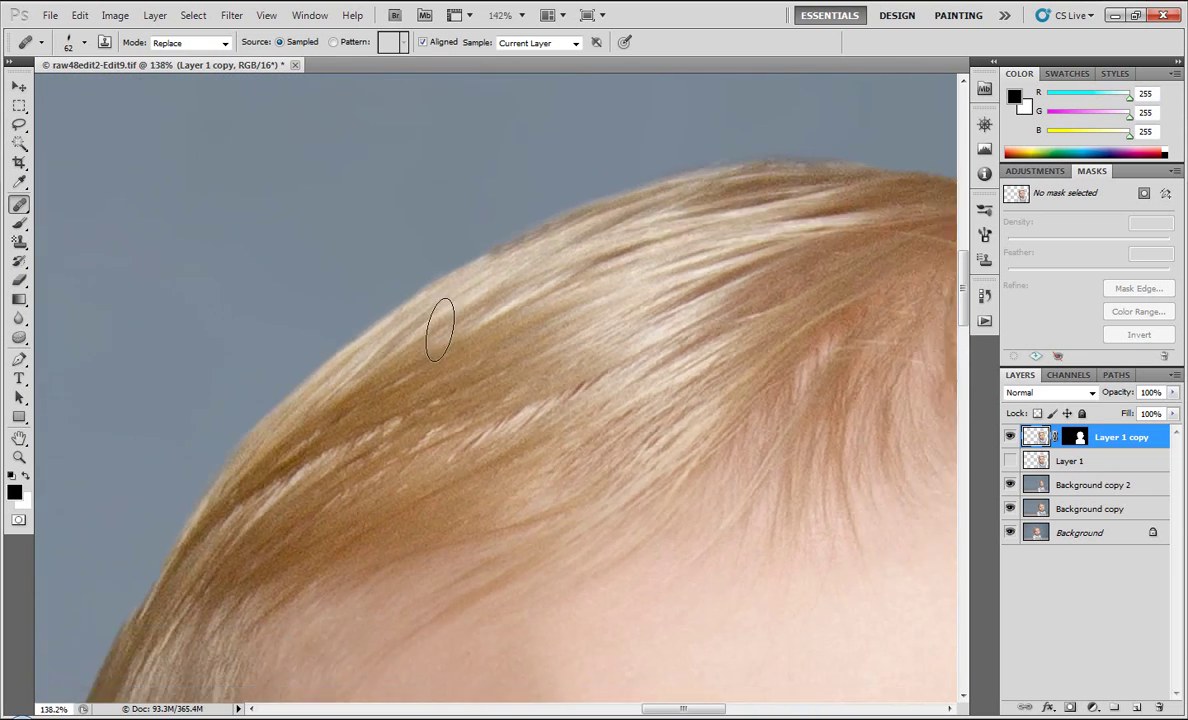
scroll(420, 450, down, 3)
scroll(390, 610, down, 2)
scroll(800, 380, up, 2)
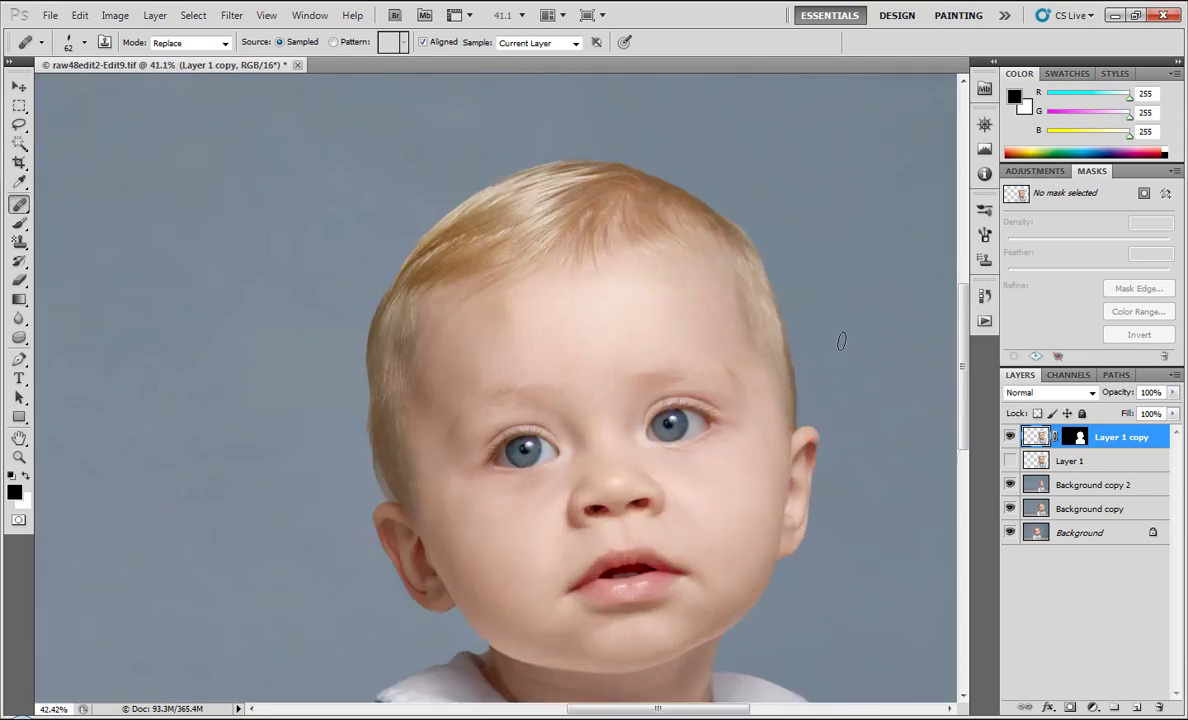
scroll(730, 418, up, 3)
scroll(743, 487, down, 2)
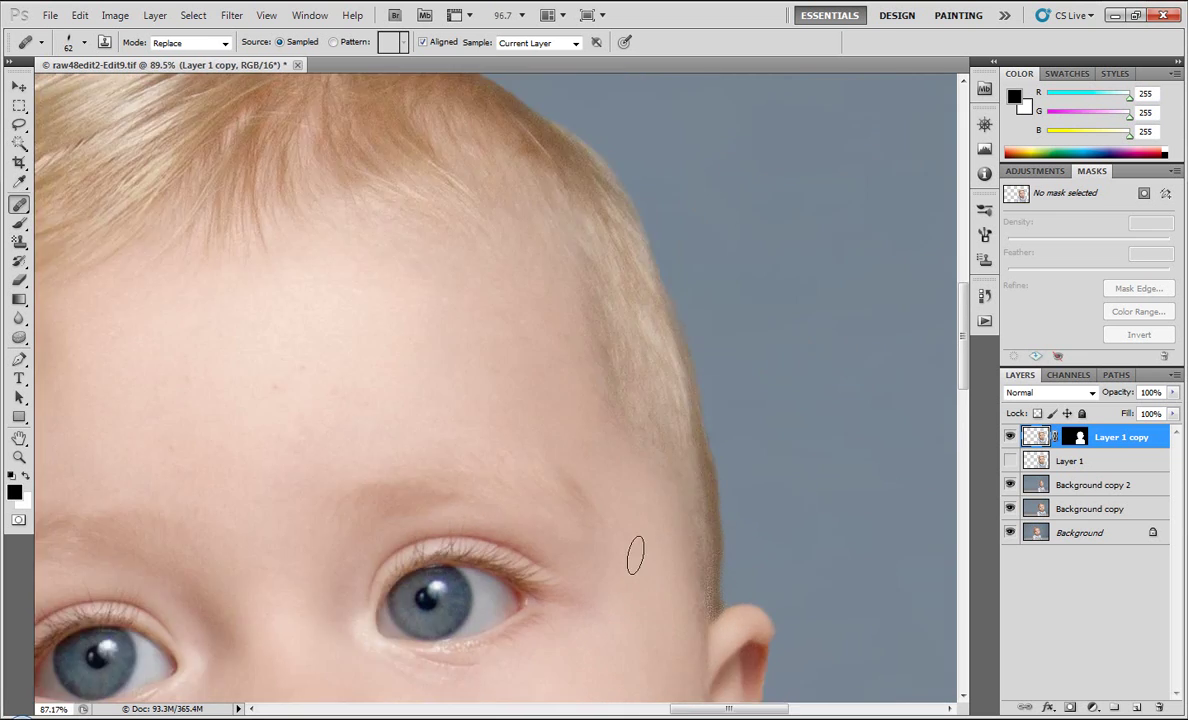
scroll(631, 551, down, 4)
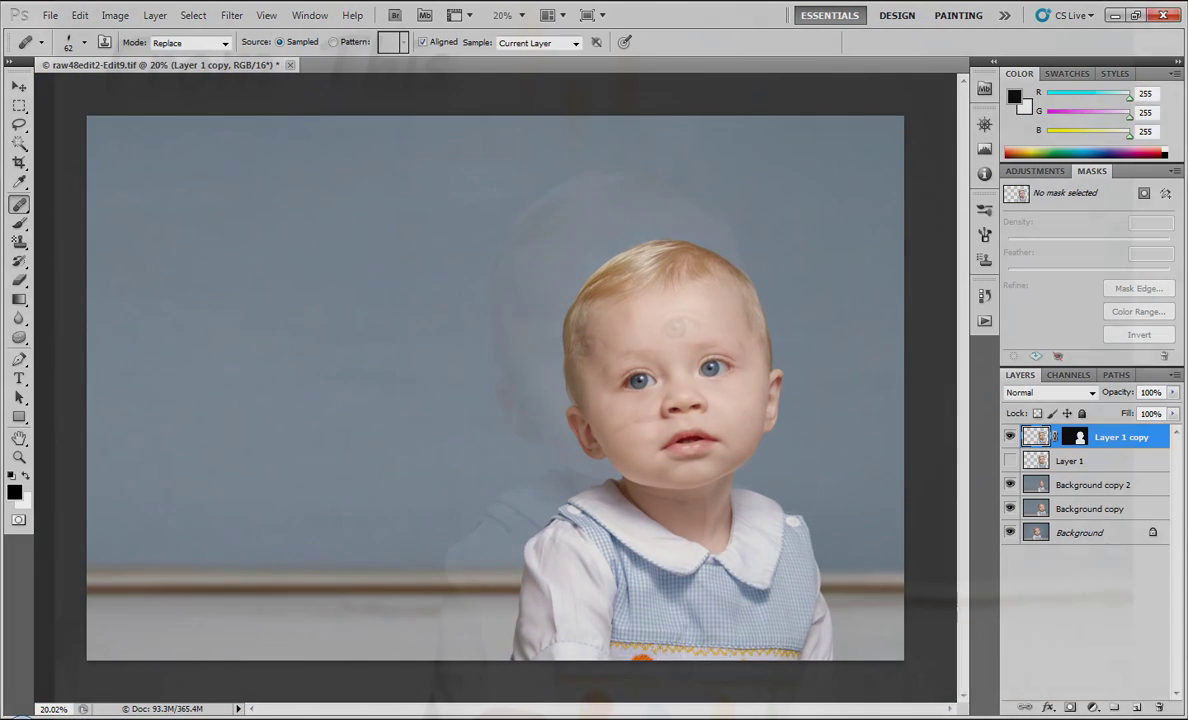